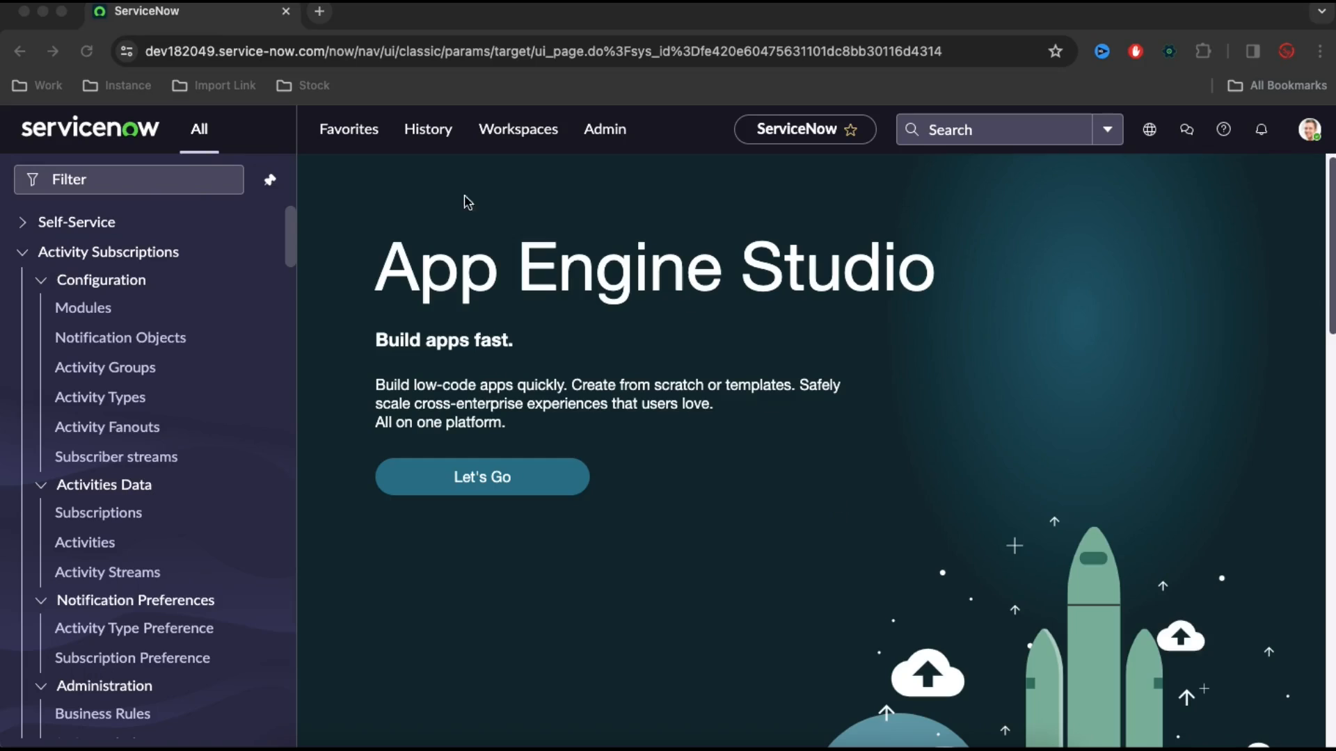
Find Flow Designer in the application navigator and open it
click(159, 180)
click(159, 179)
text(flow de)
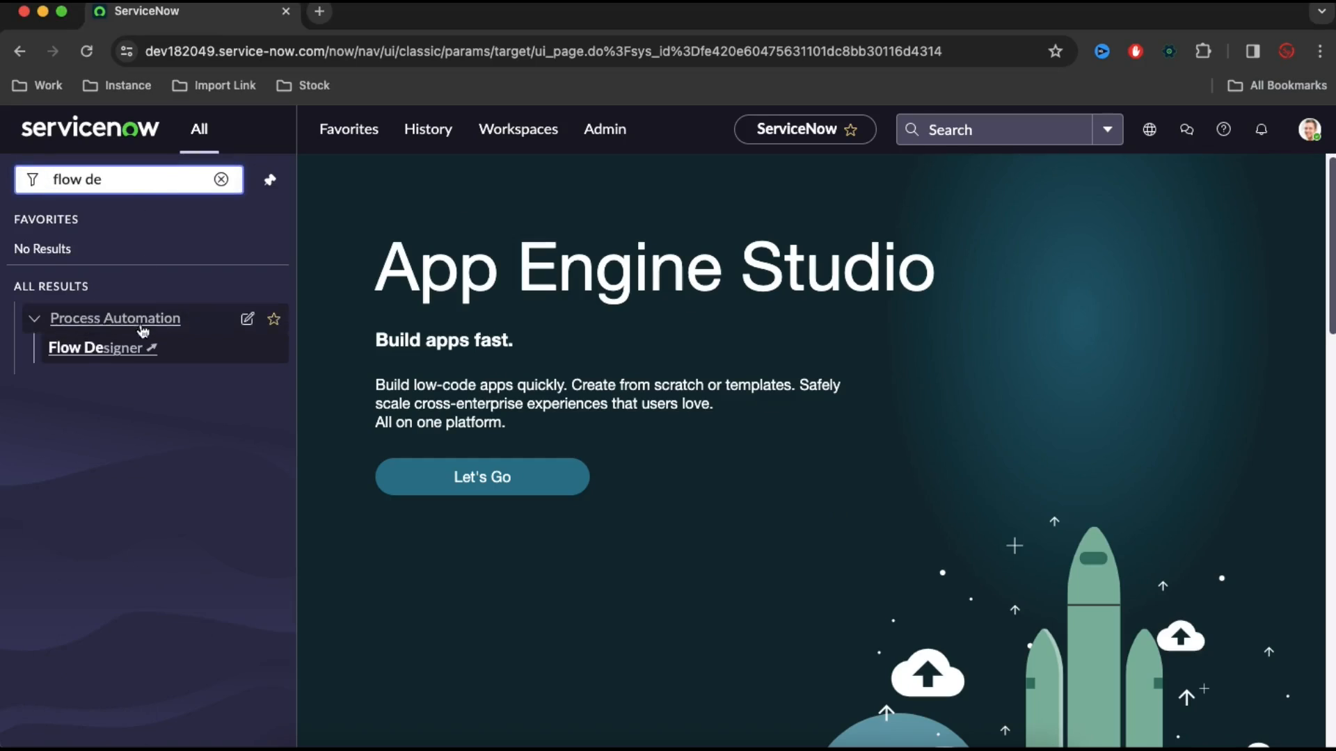
click(122, 350)
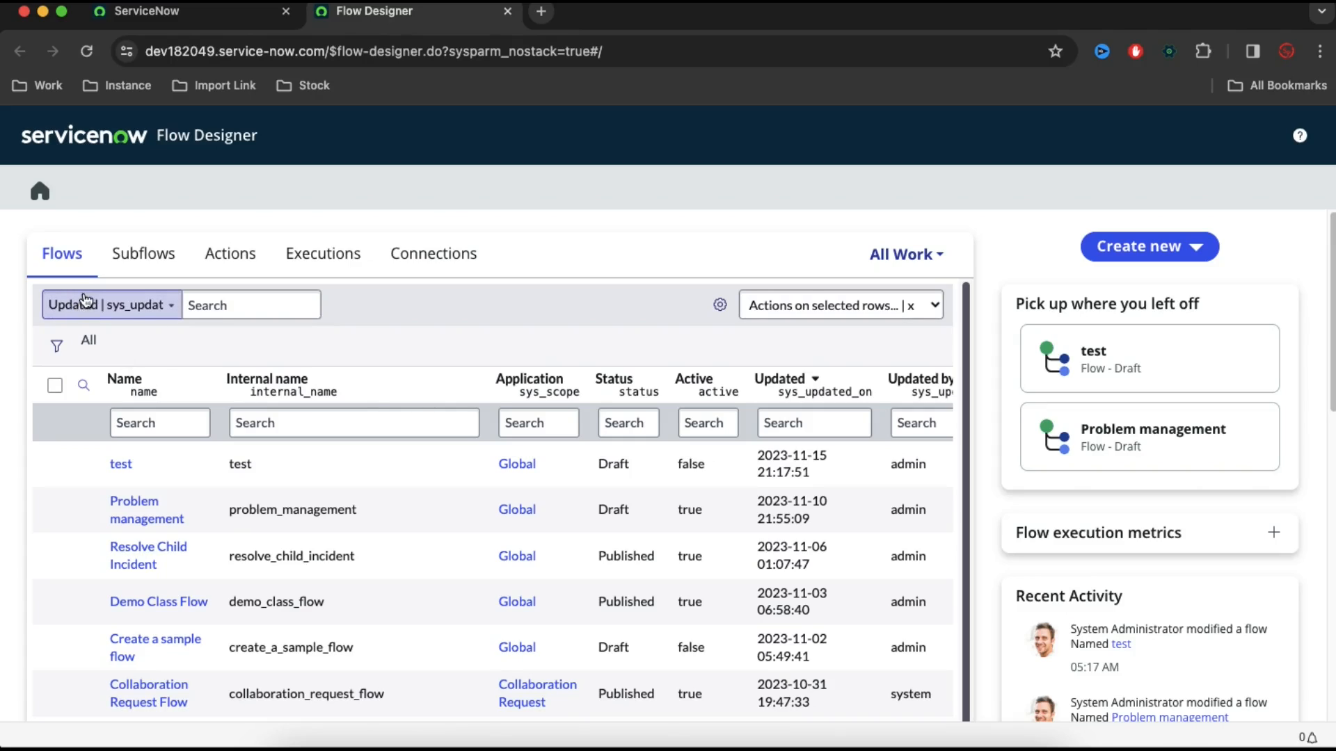
Start a new flow and name it "Create Incident from inbound email"
click(1149, 247)
click(1118, 278)
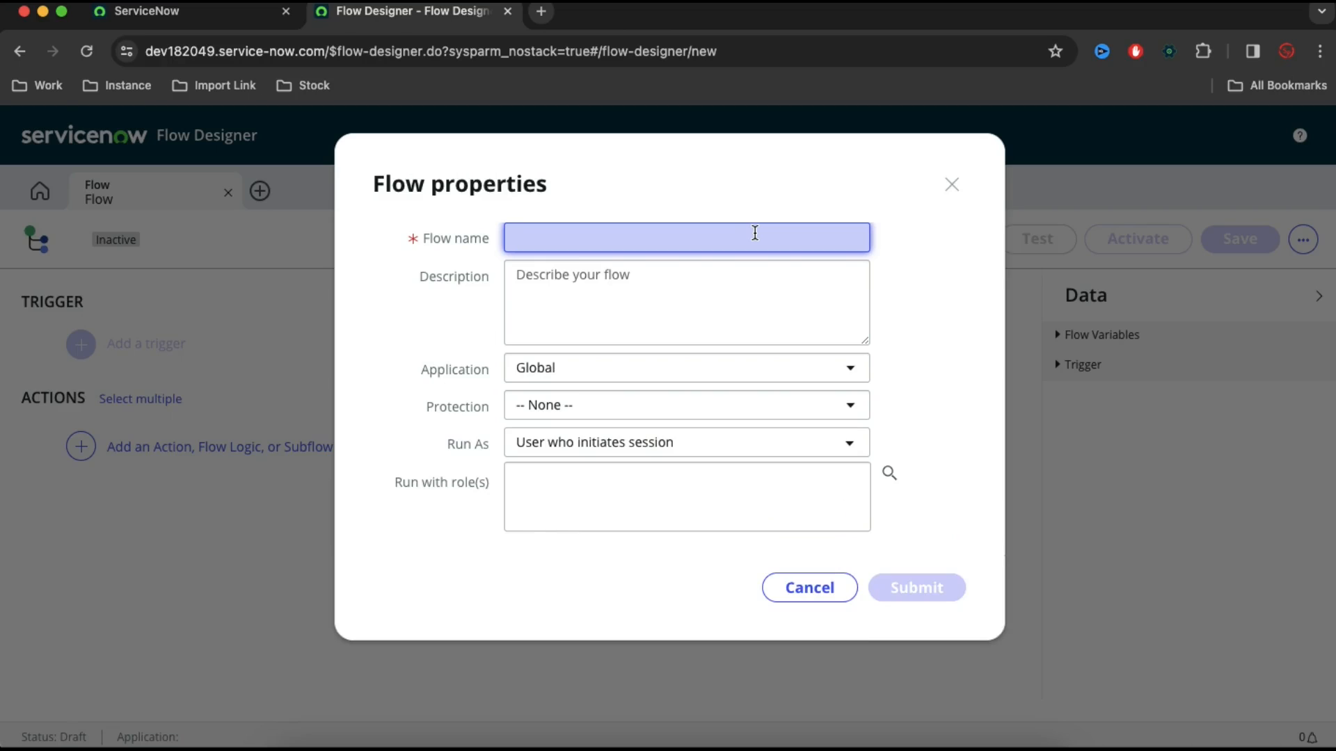
text(Create Incident f)
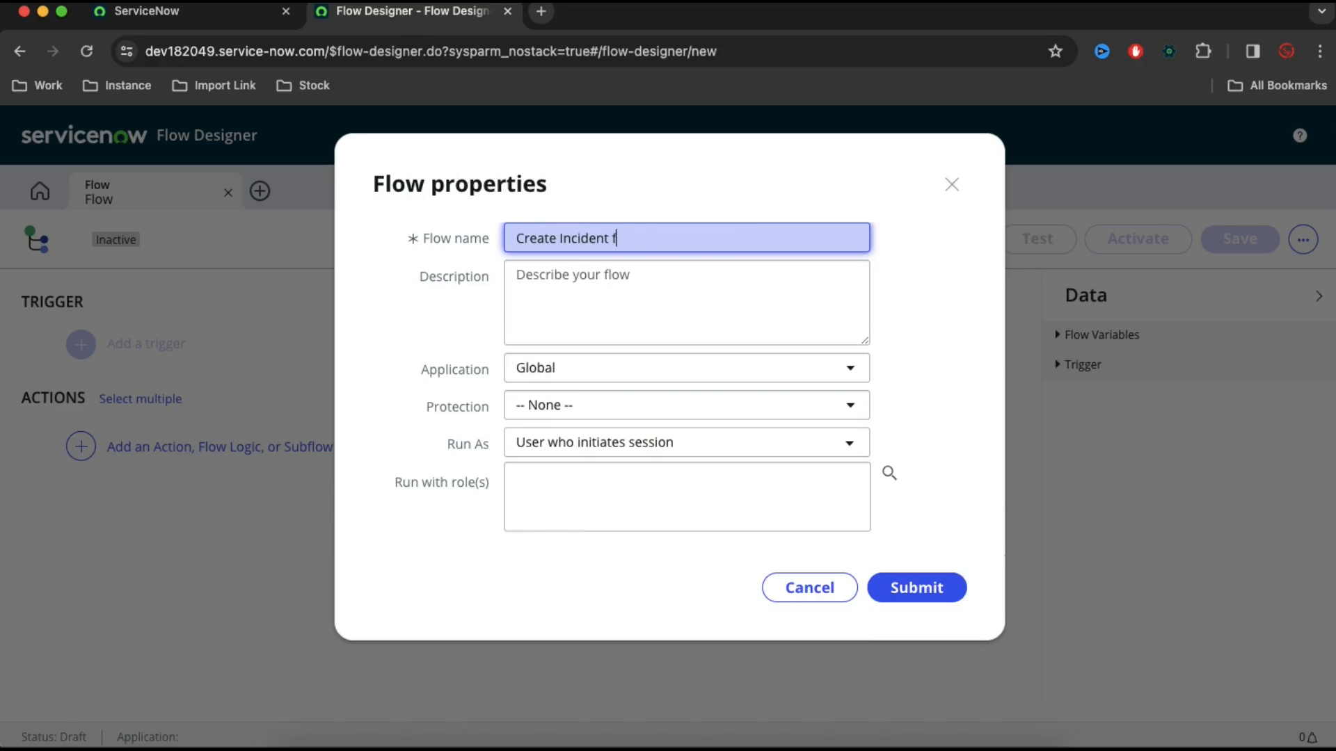
text(rom inbound email)
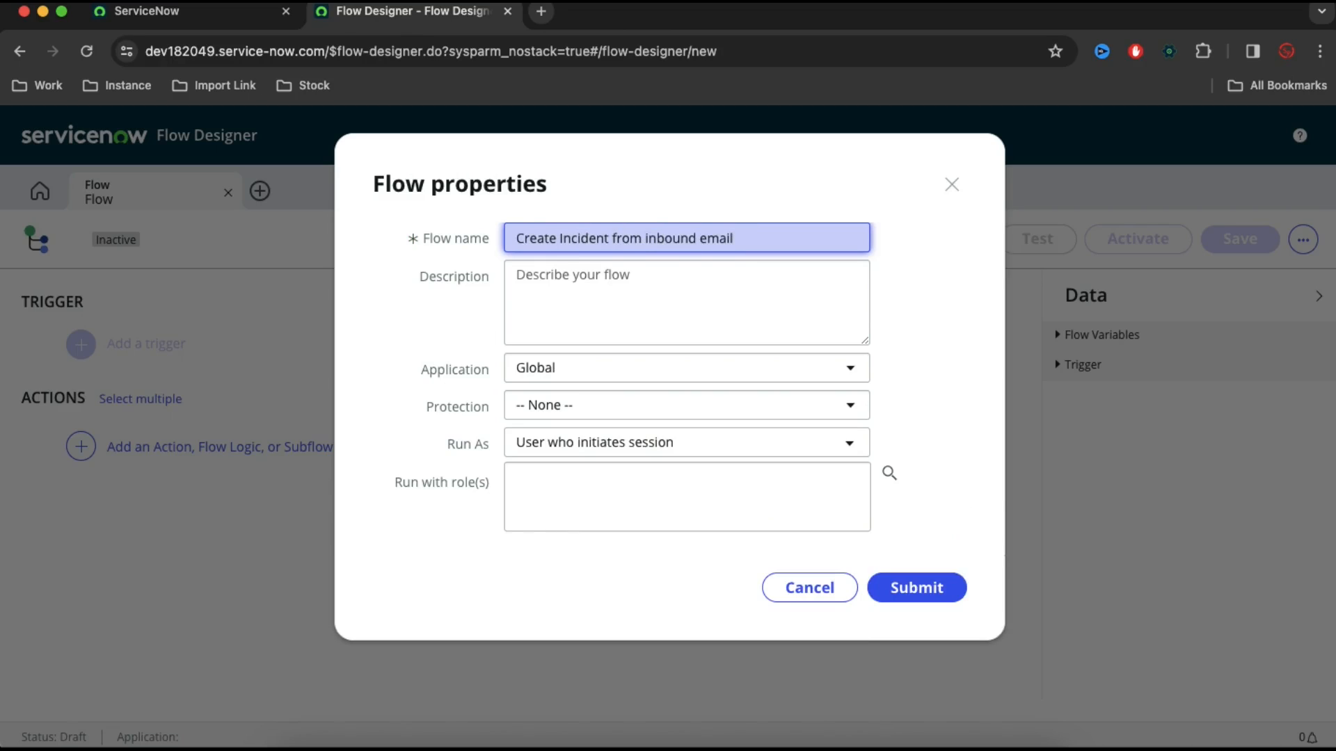
Set the flow to run as System User, submit its properties and dismiss the welcome tour
click(604, 448)
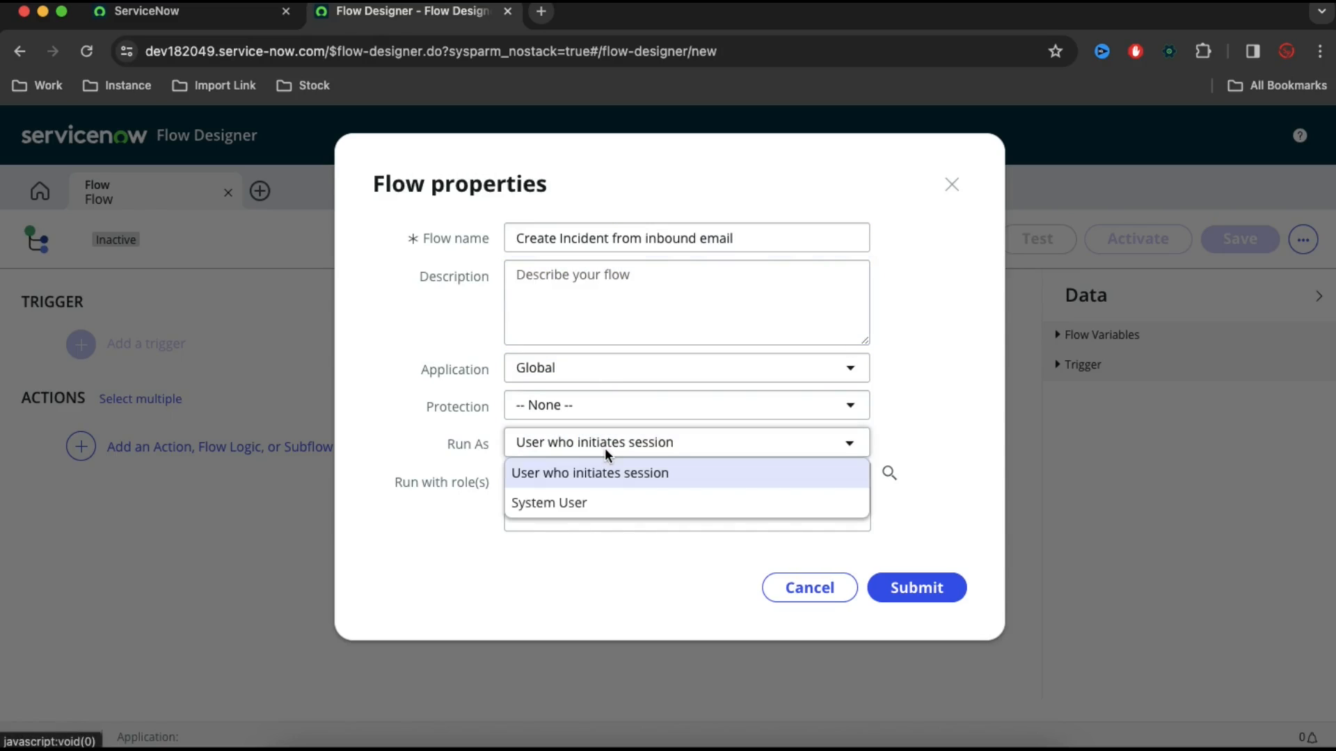
click(584, 506)
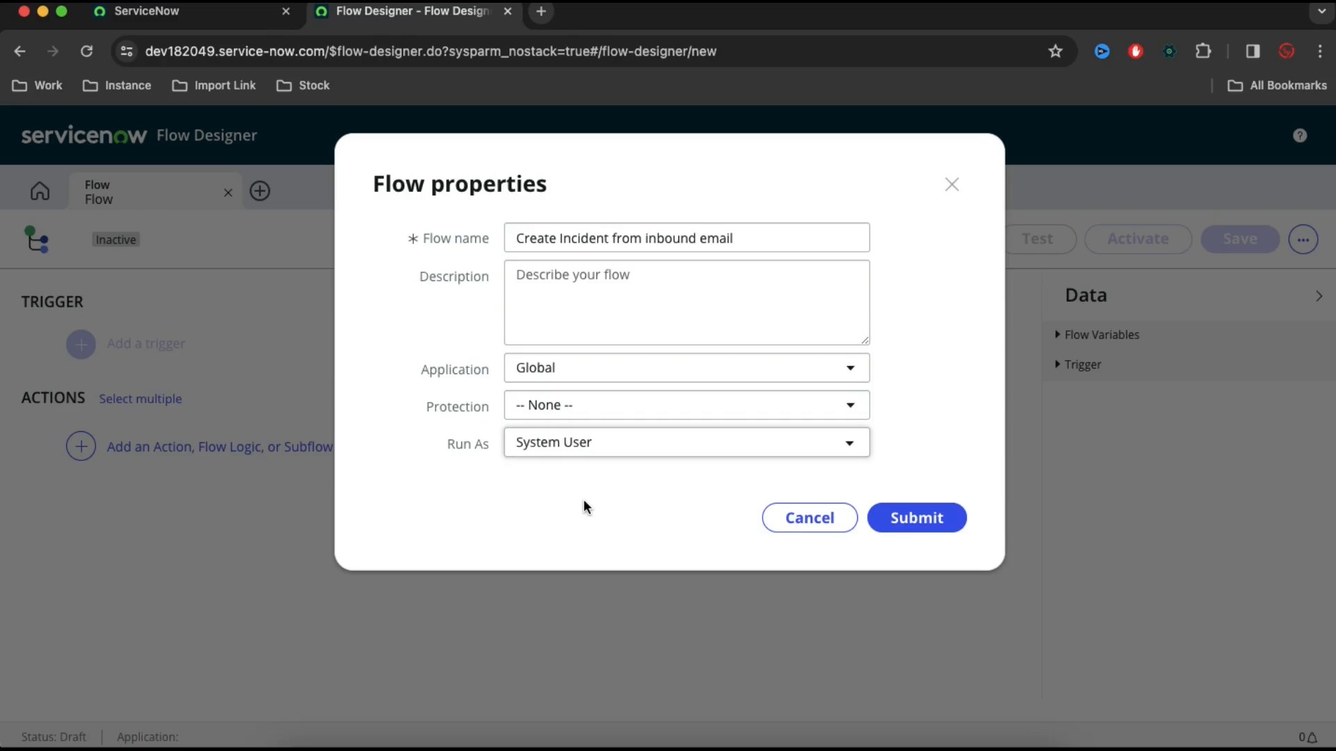
click(601, 444)
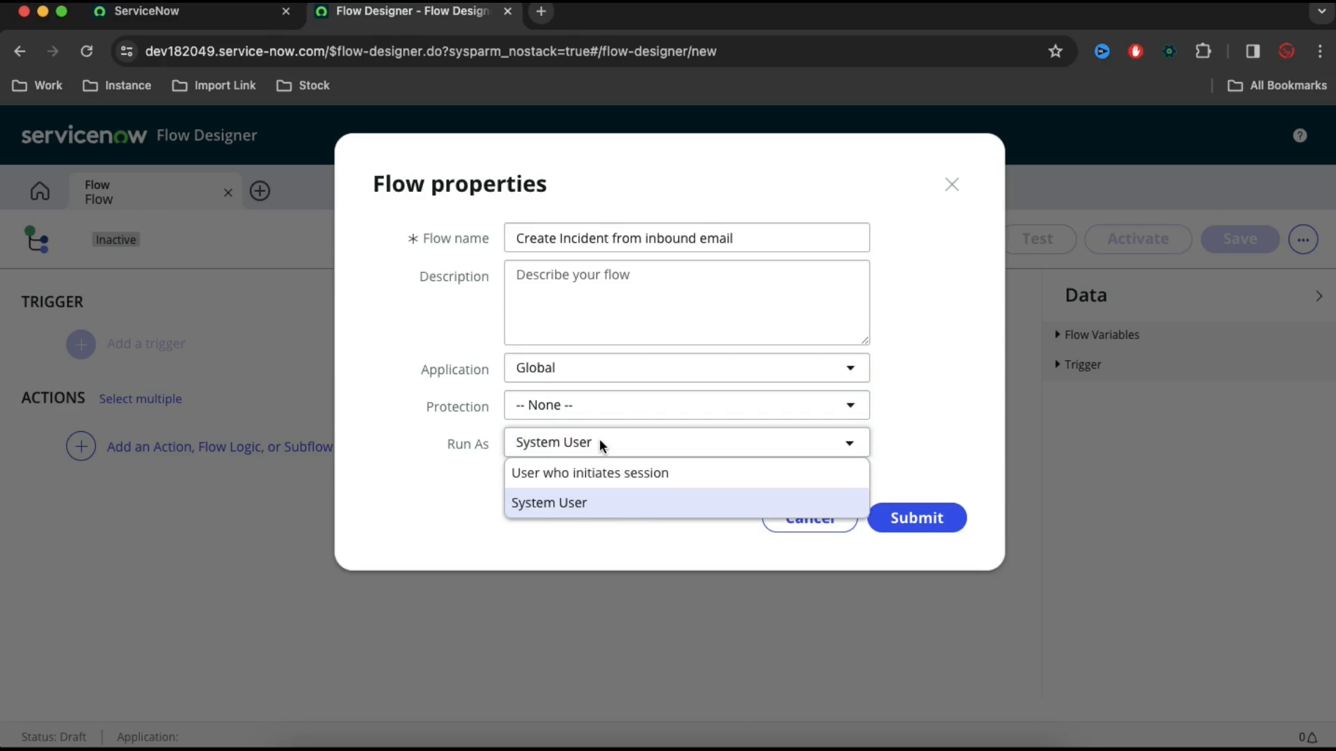
click(918, 439)
click(913, 519)
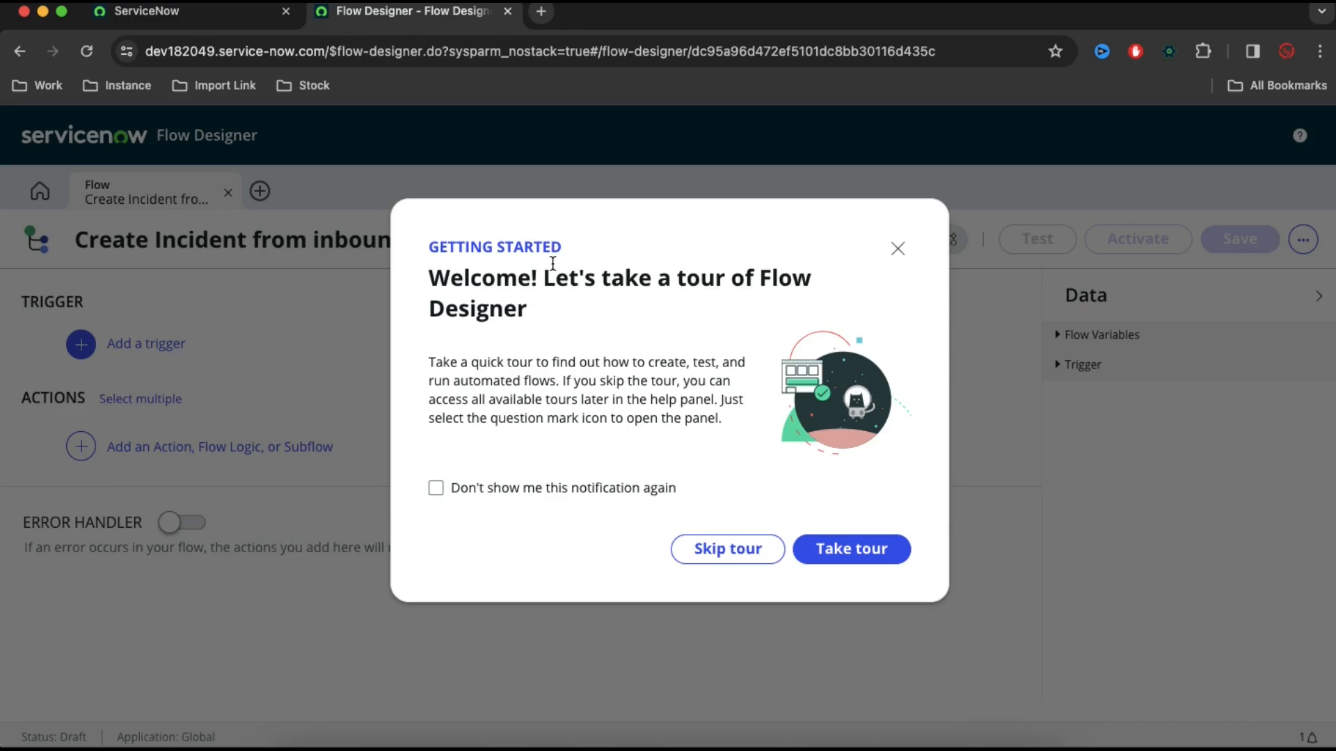
click(898, 248)
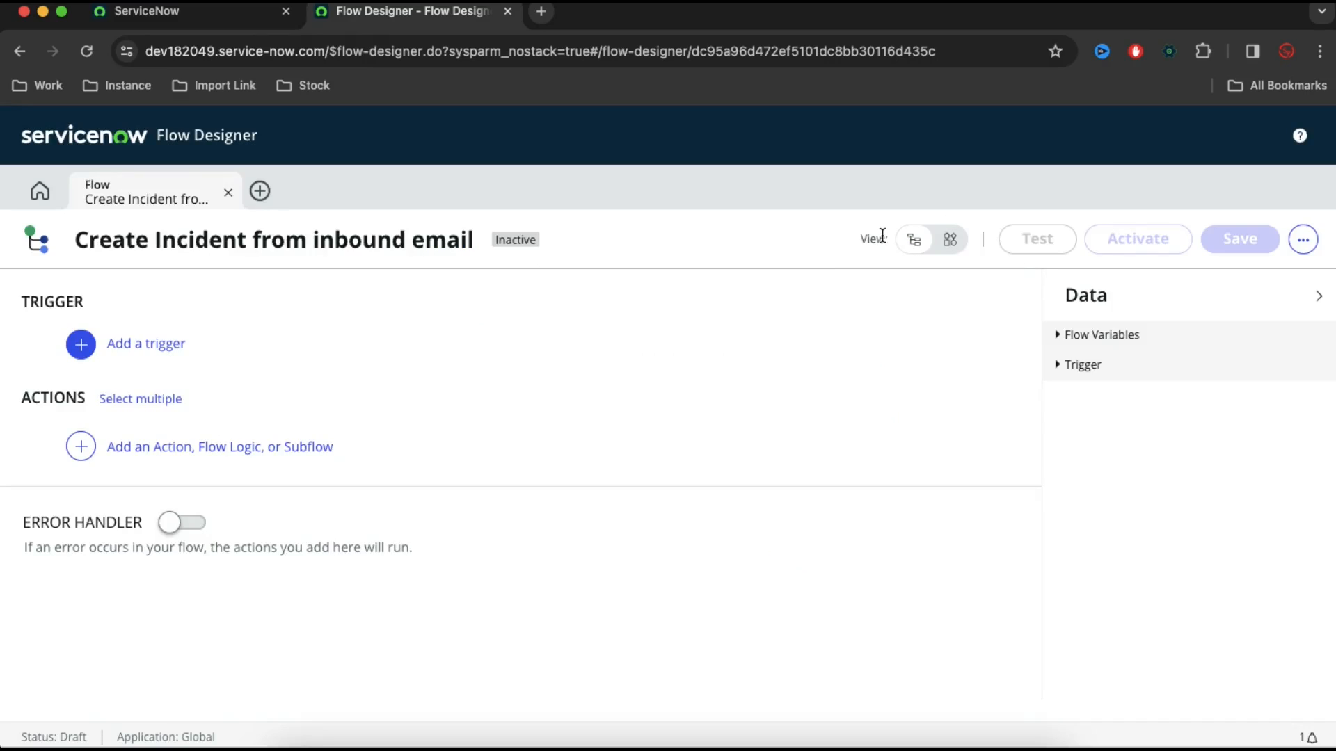
Add the Inbound Email application trigger to the flow
click(158, 354)
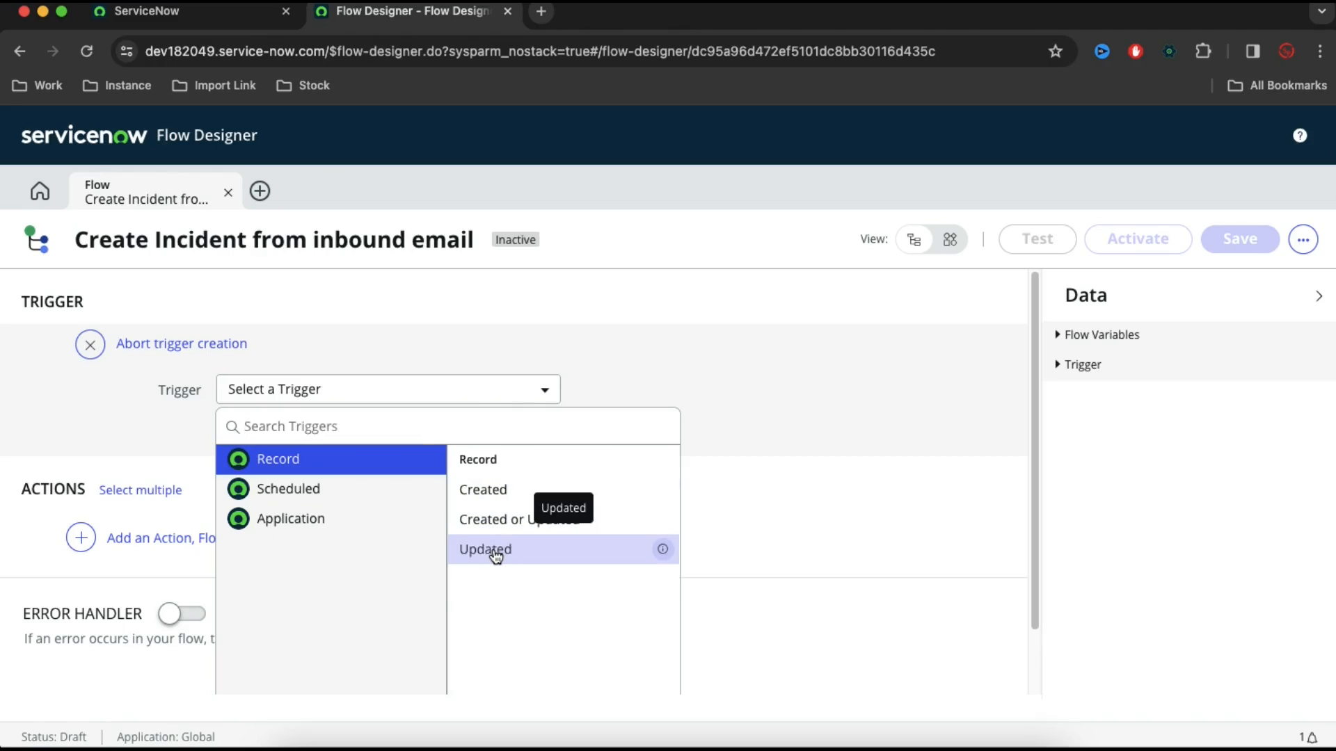
click(367, 535)
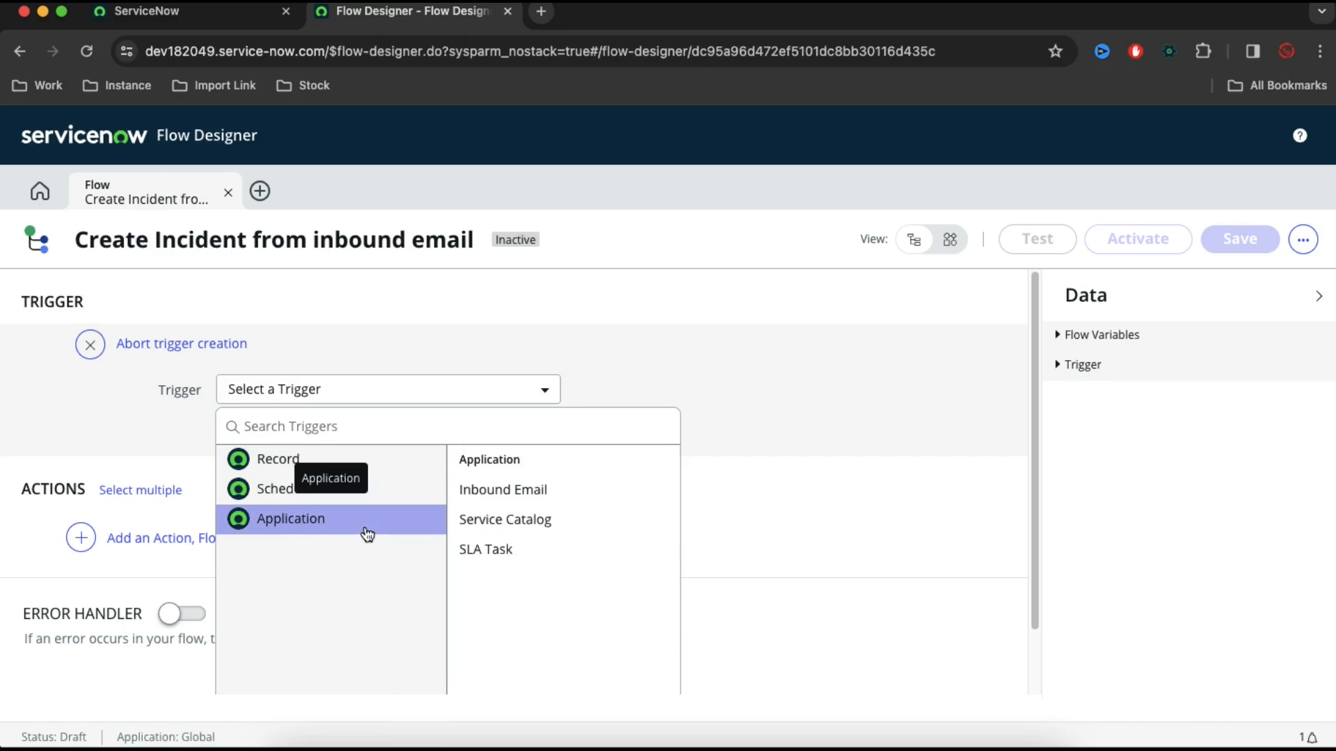
click(485, 497)
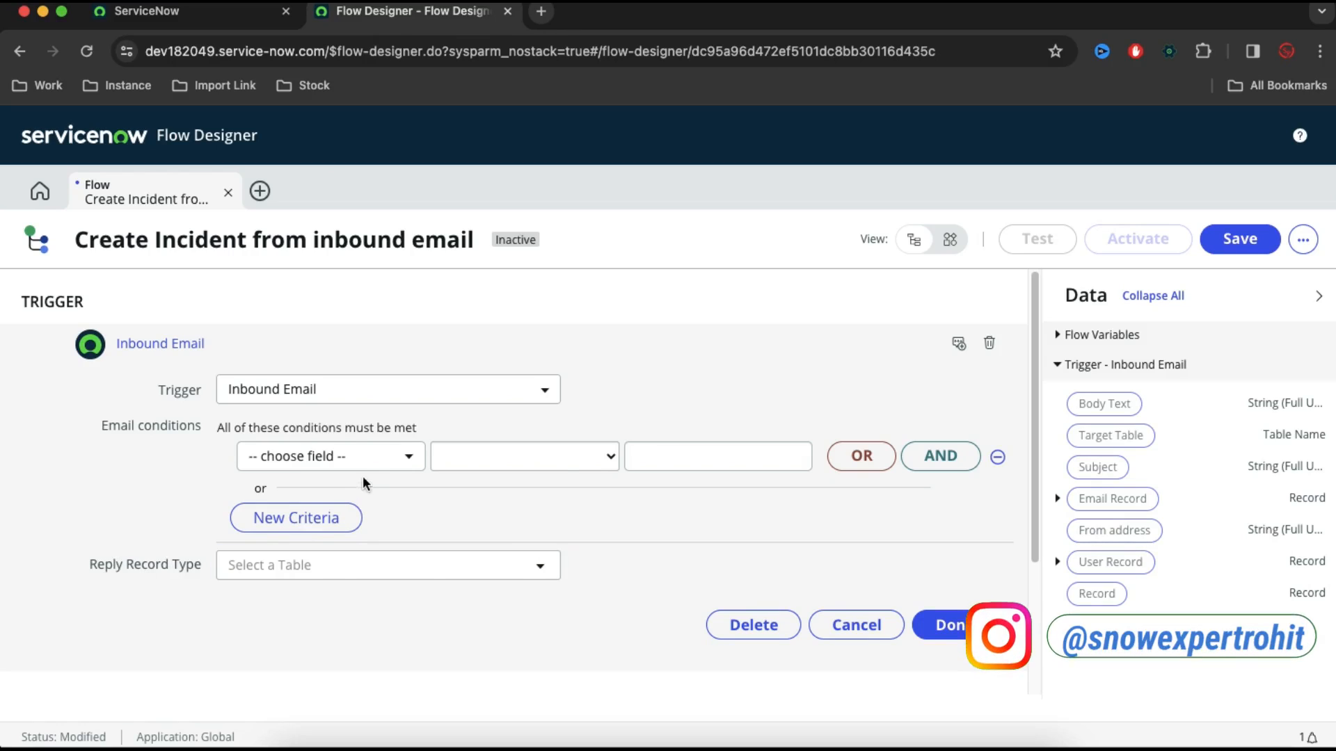
Set the trigger's email condition to Subject starts with "Create Incident" and finish the trigger
click(377, 465)
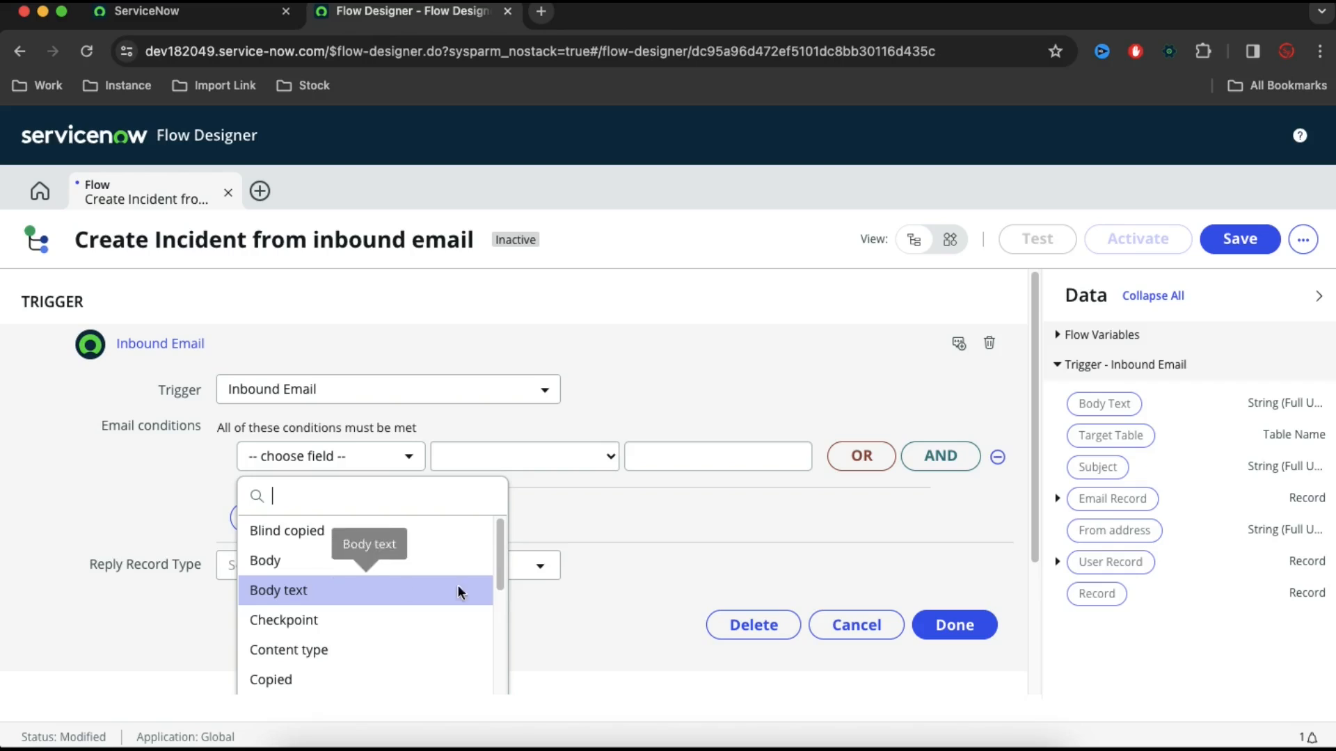
drag(498, 553, 491, 702)
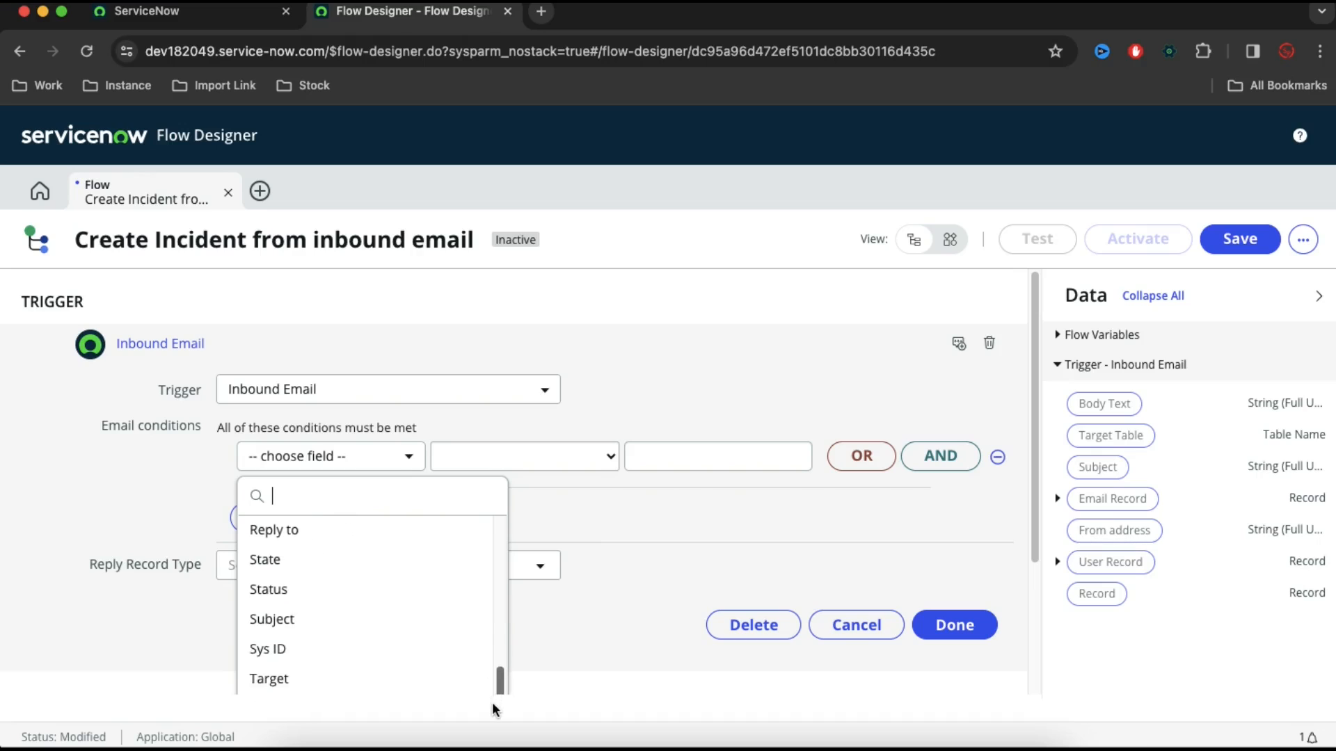
click(366, 614)
click(578, 475)
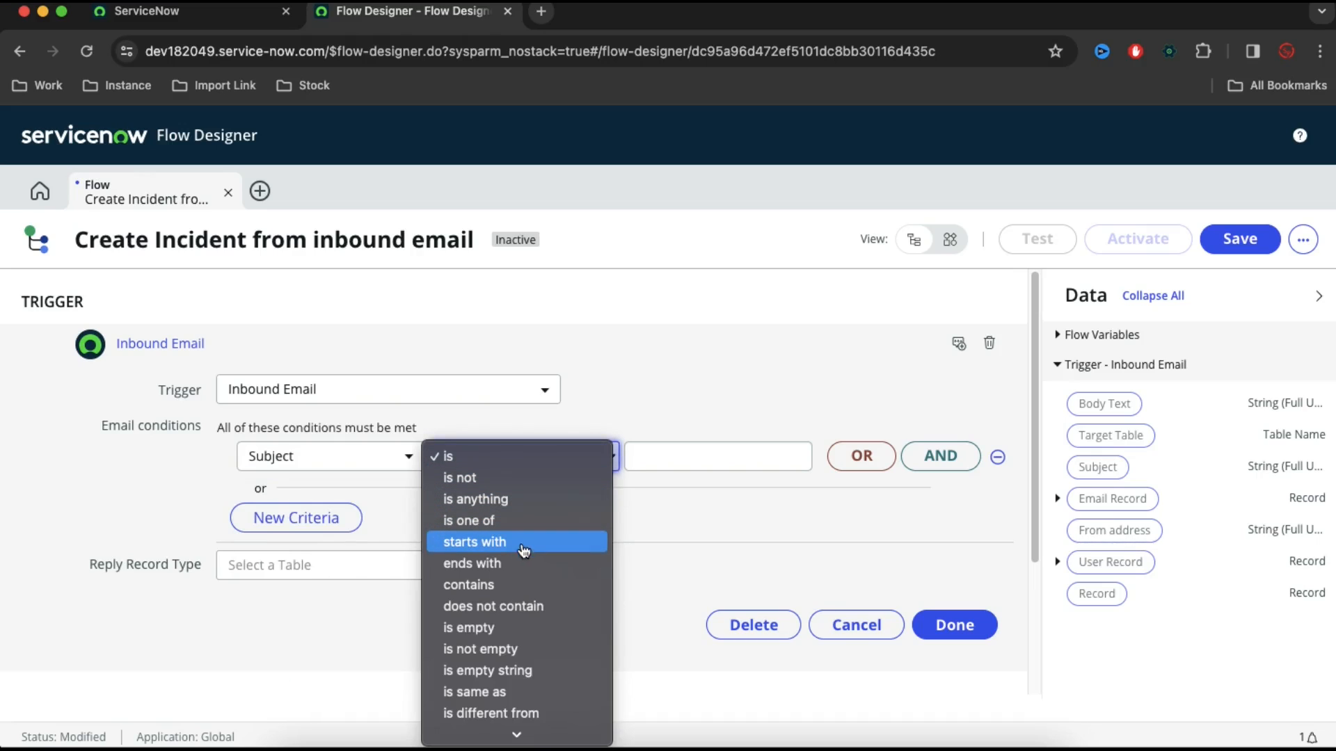
click(674, 466)
click(673, 467)
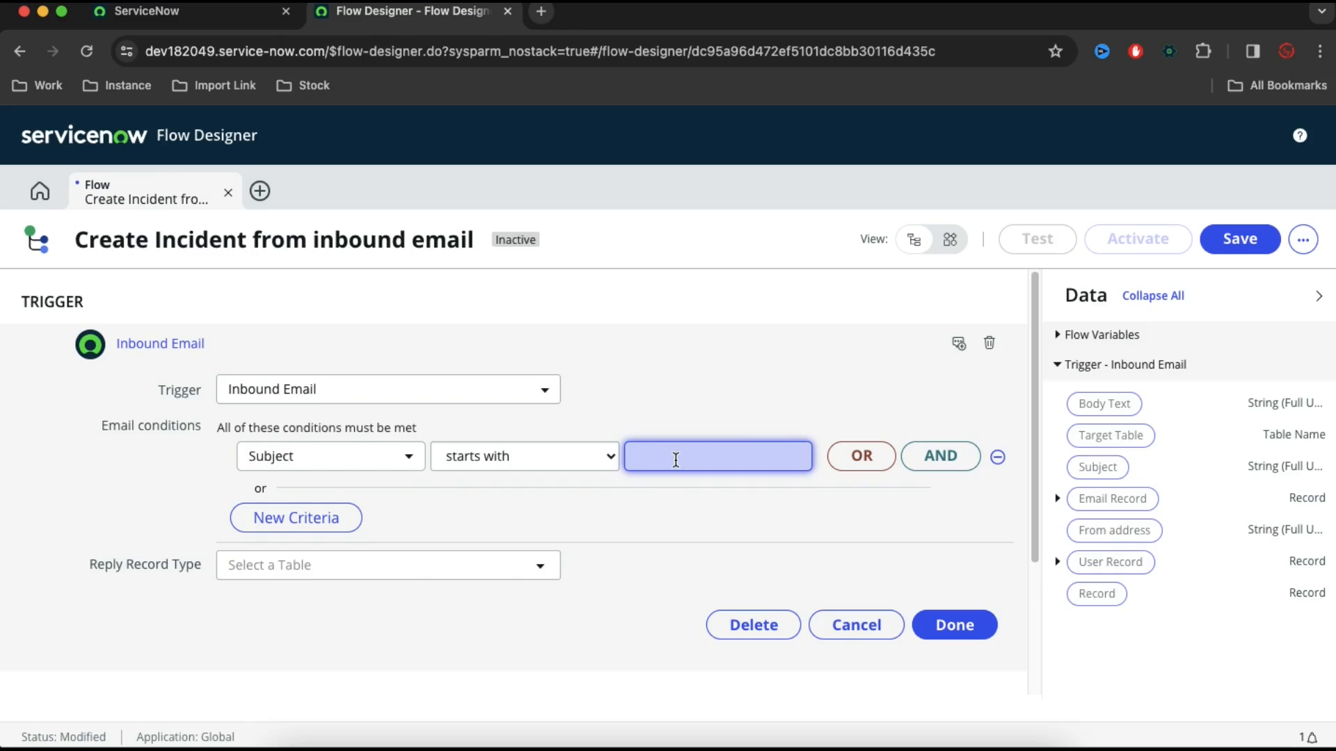
text(Create Incident)
click(953, 626)
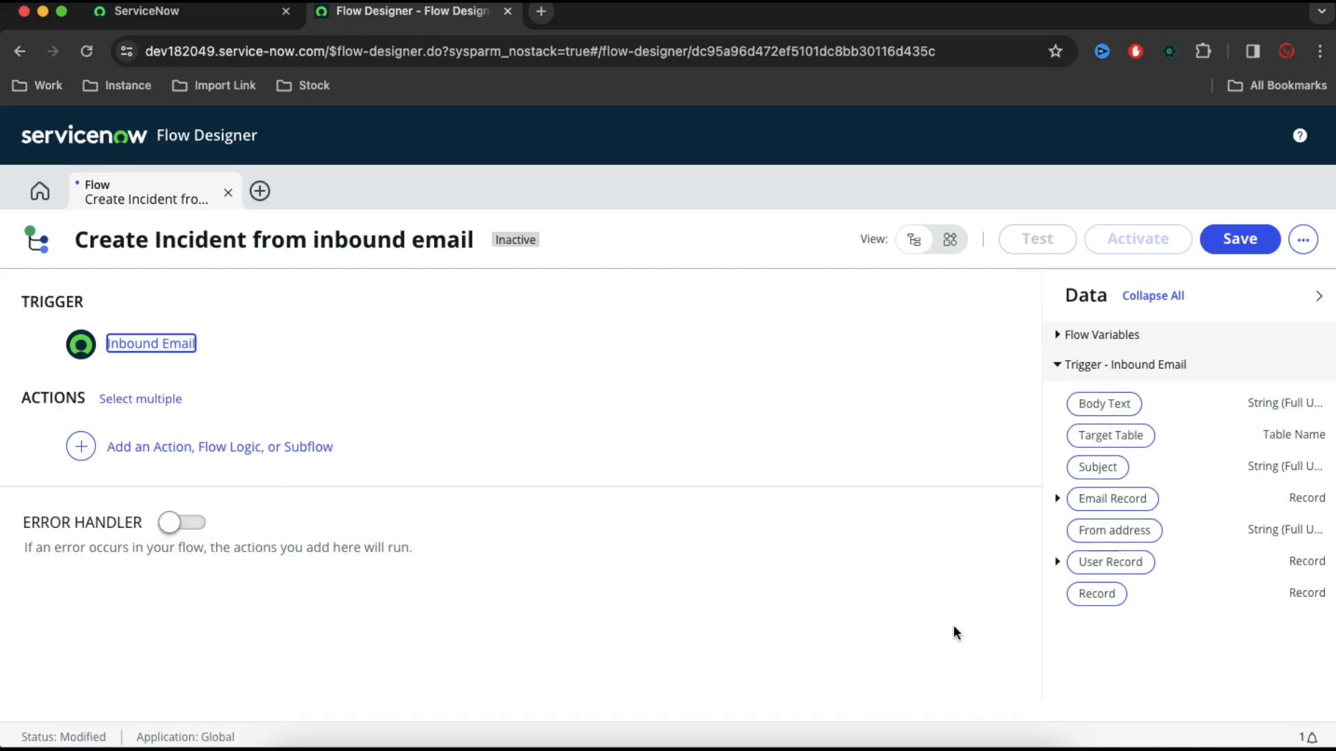
Add a ServiceNow Core Create Record action that uses the Incident [incident] table
click(295, 452)
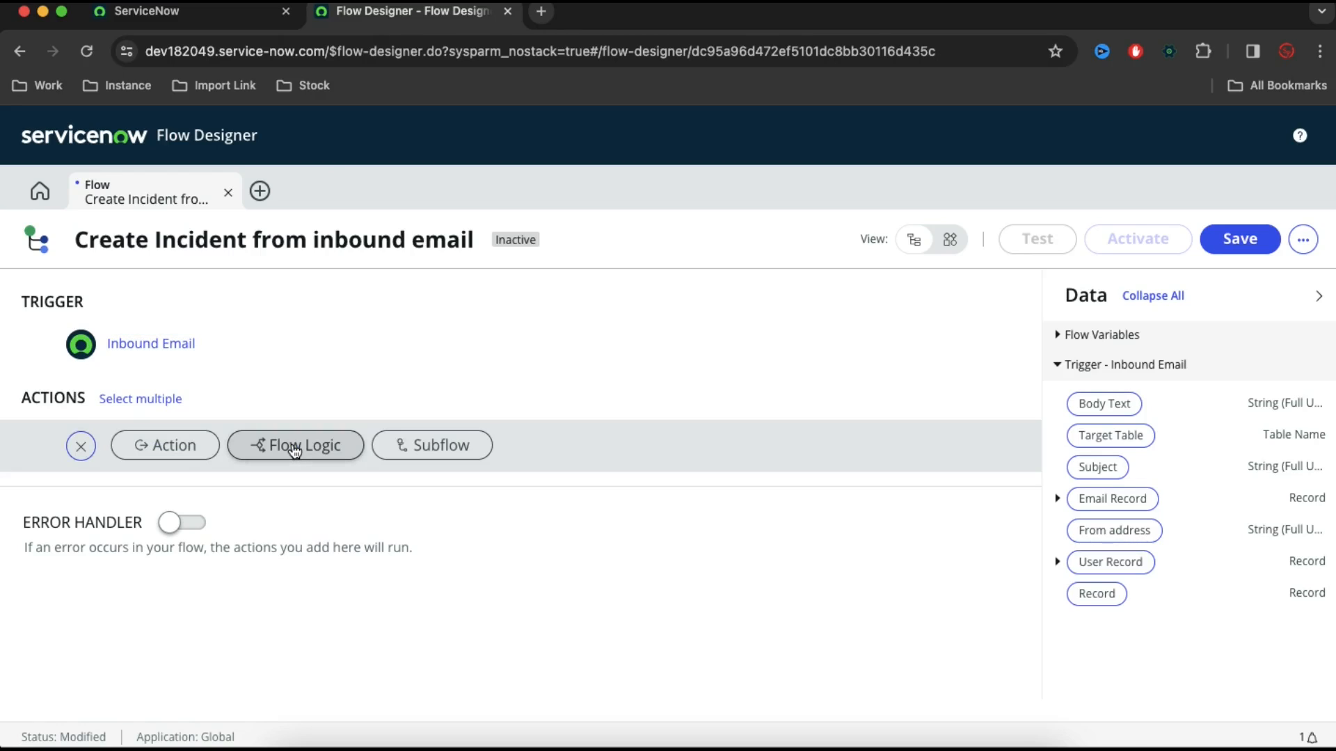
click(186, 445)
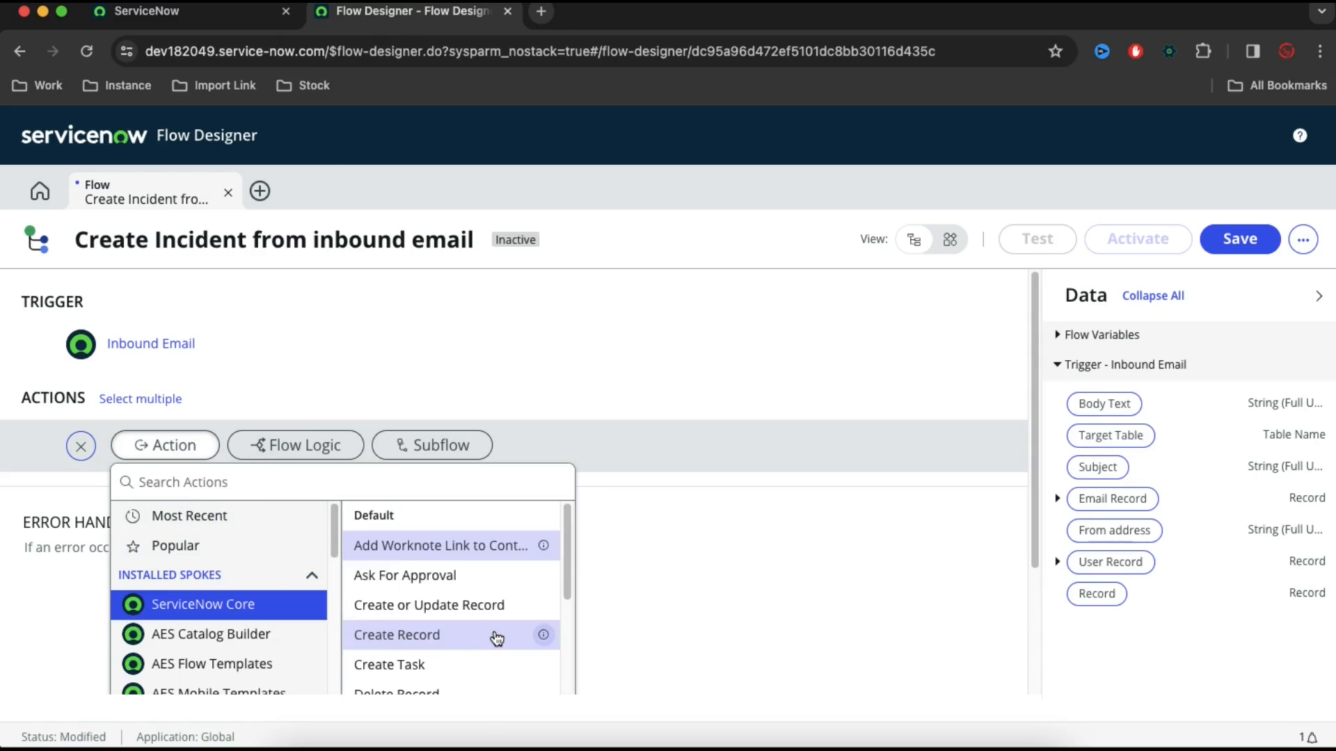
click(419, 634)
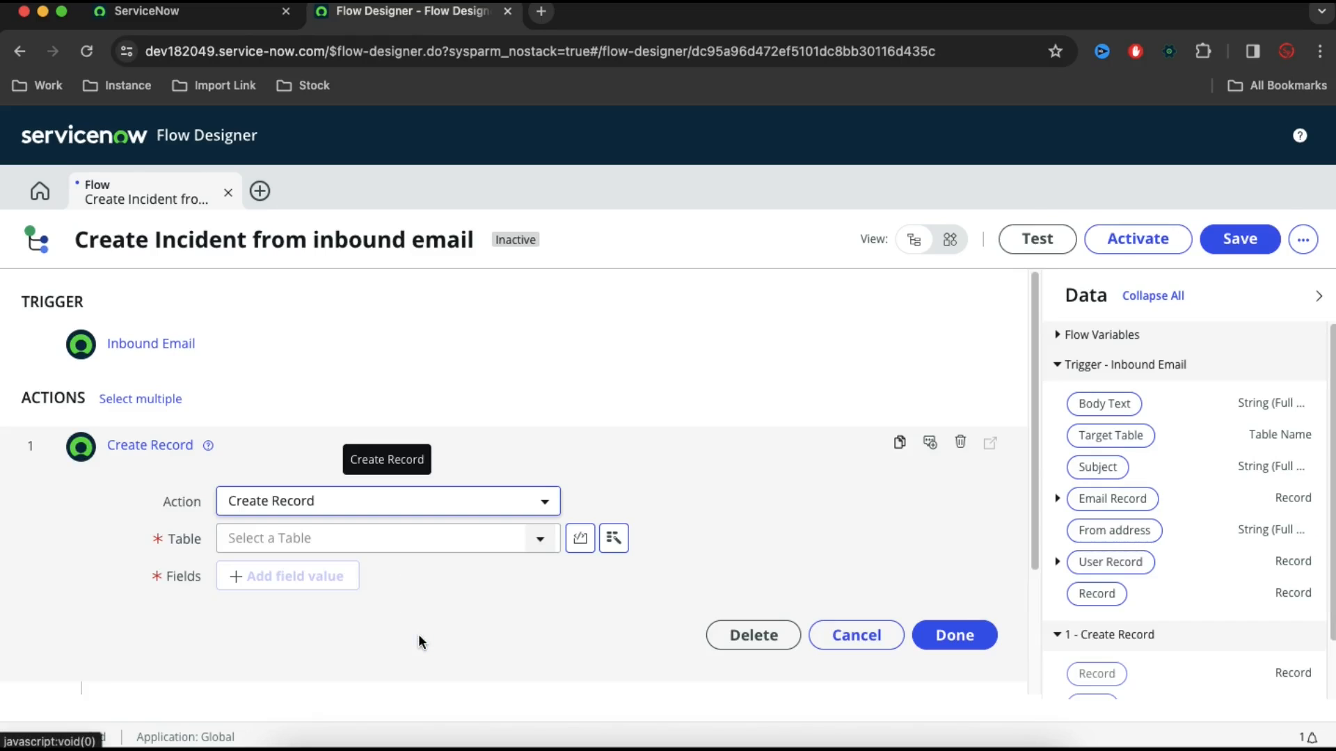
click(402, 548)
text(i)
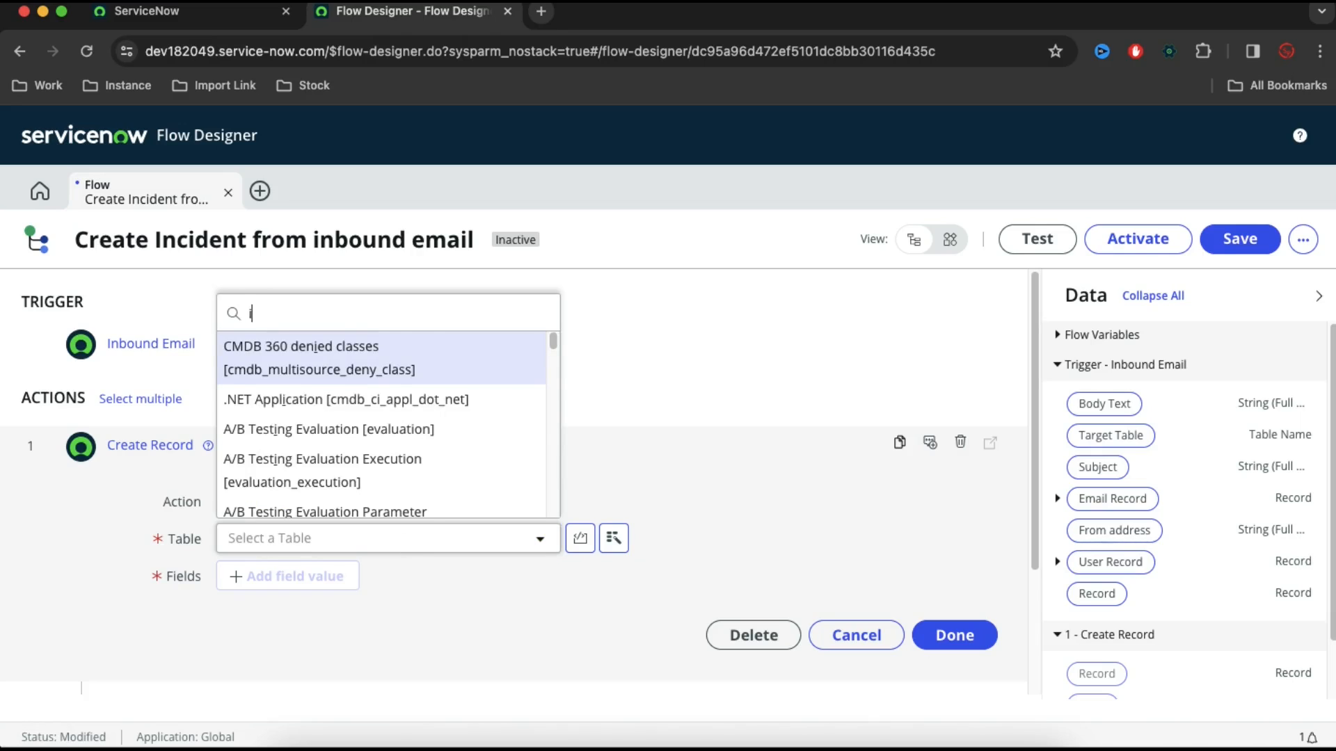
text(nci)
scroll(313, 404, down, 1)
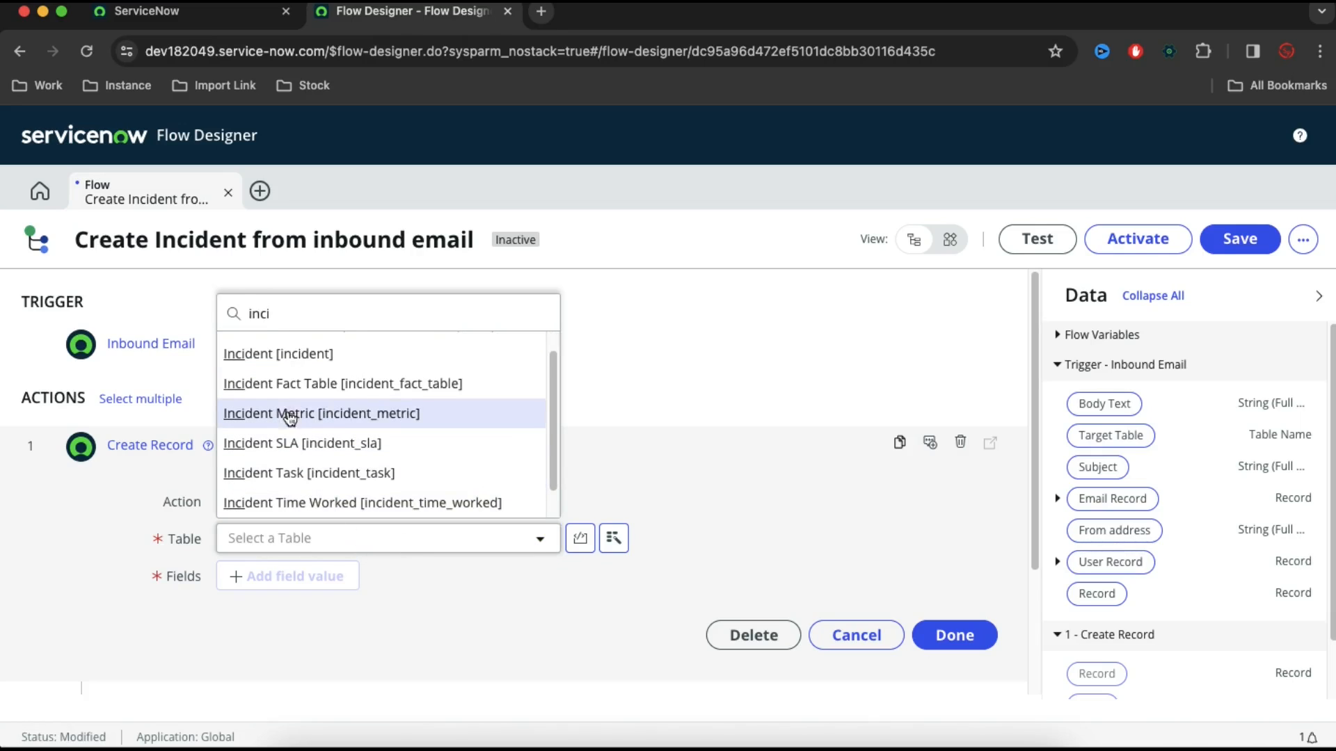
click(295, 362)
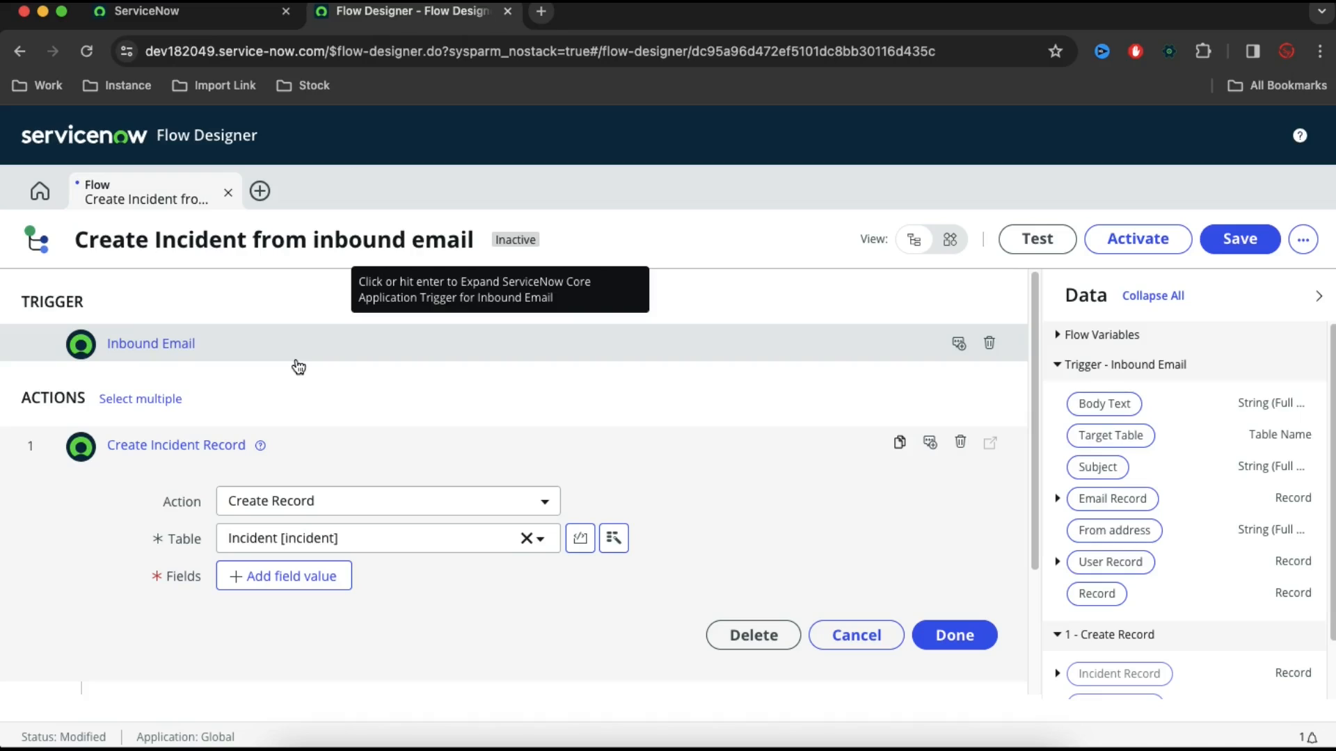
Add the Short description field to the incident record action's field values
click(268, 583)
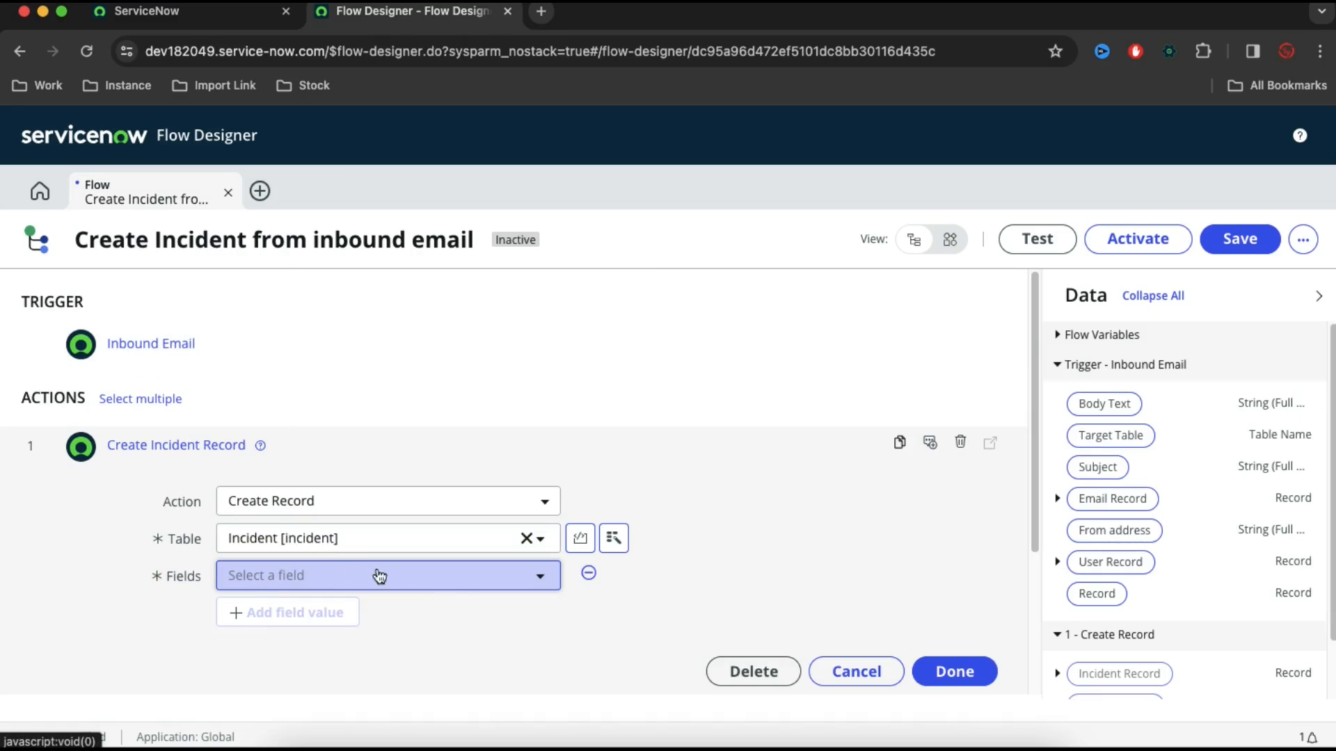
click(457, 582)
text(h)
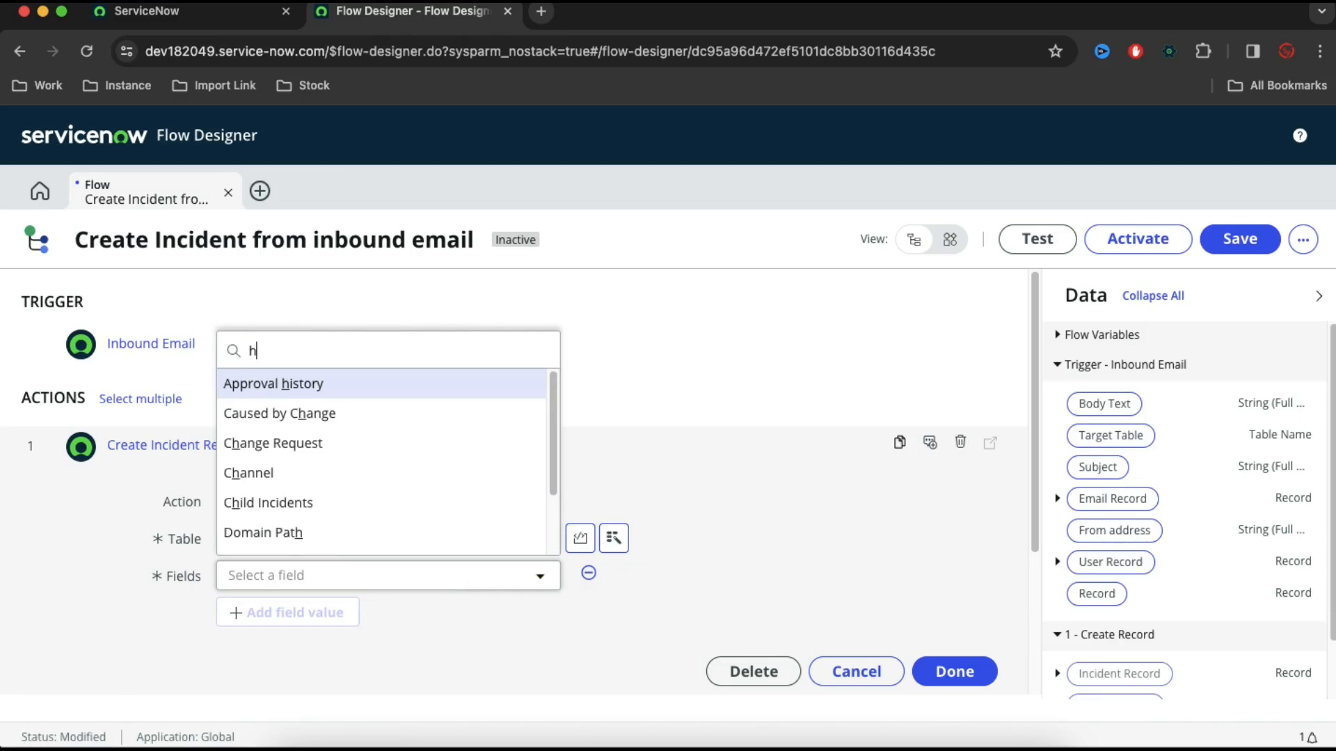
key(BackSpace)
text(sho)
key(Return)
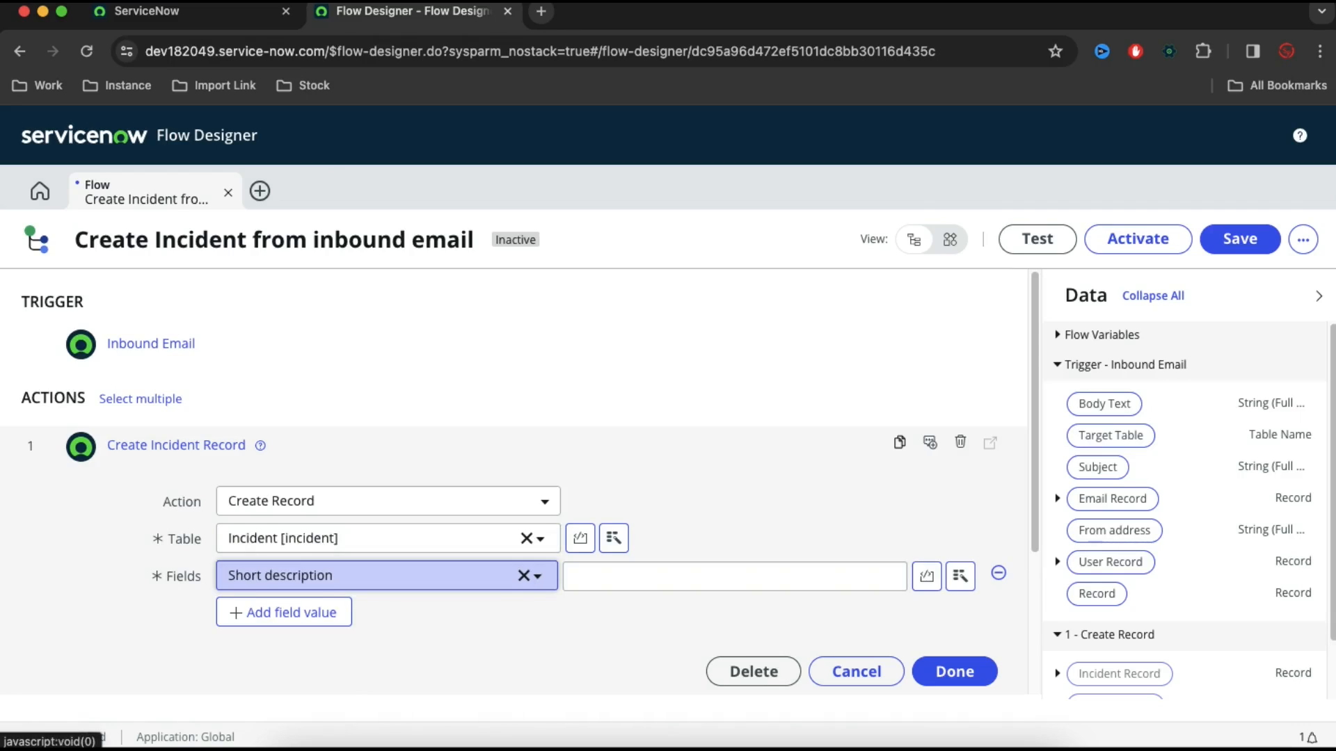
Map Short description to the Subject of the Inbound Email trigger's Email Record
click(736, 581)
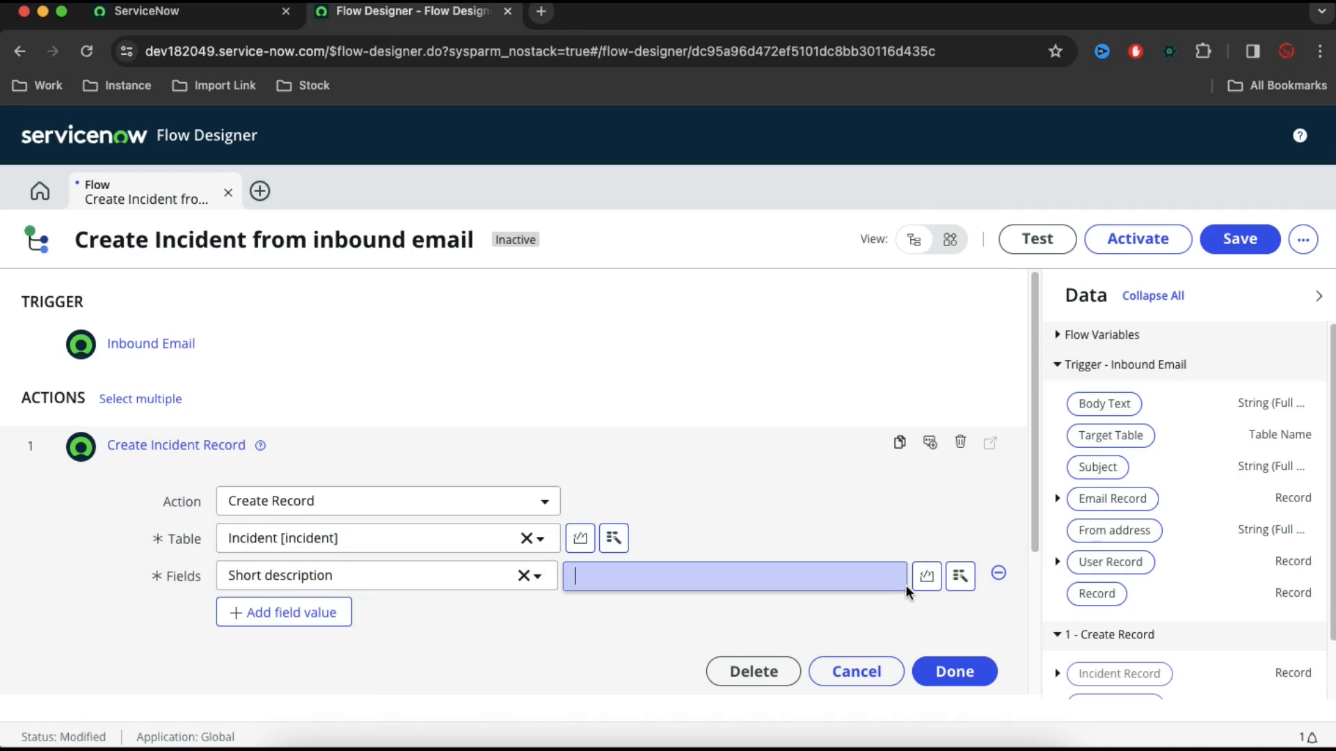
click(960, 577)
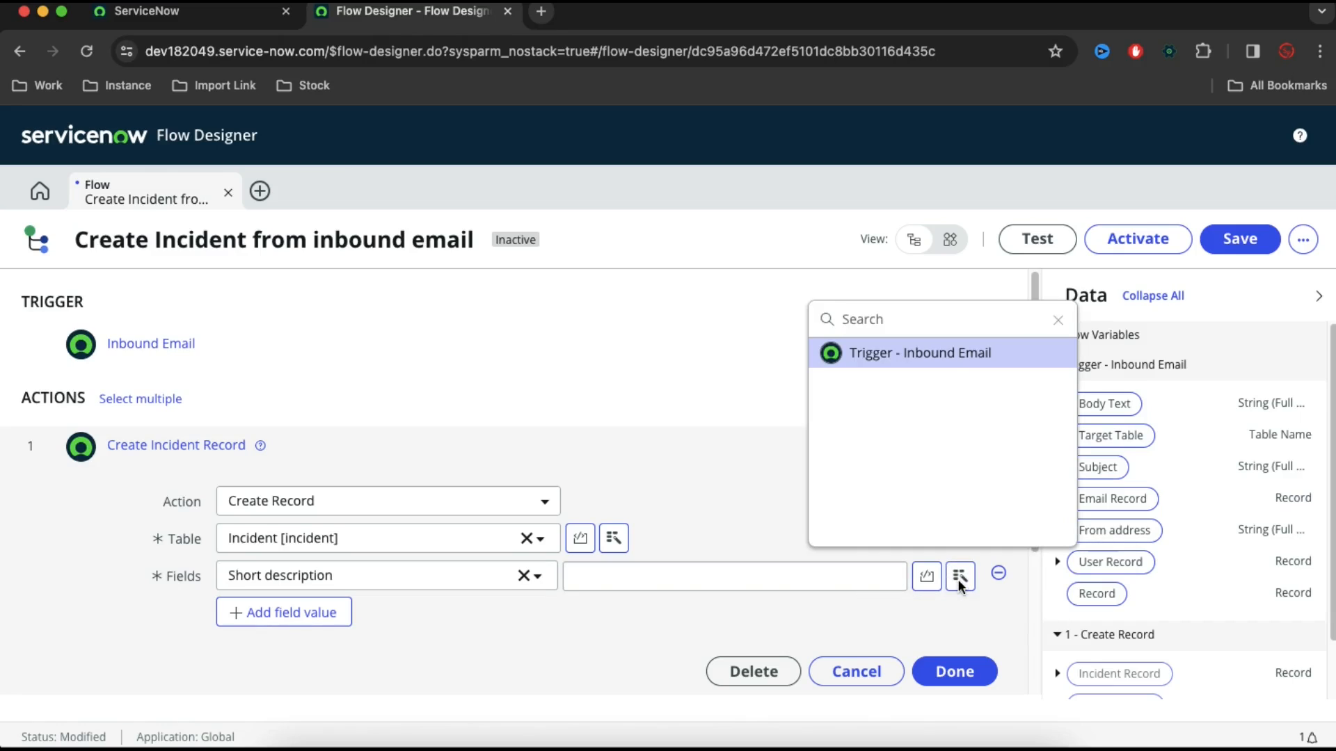
click(947, 356)
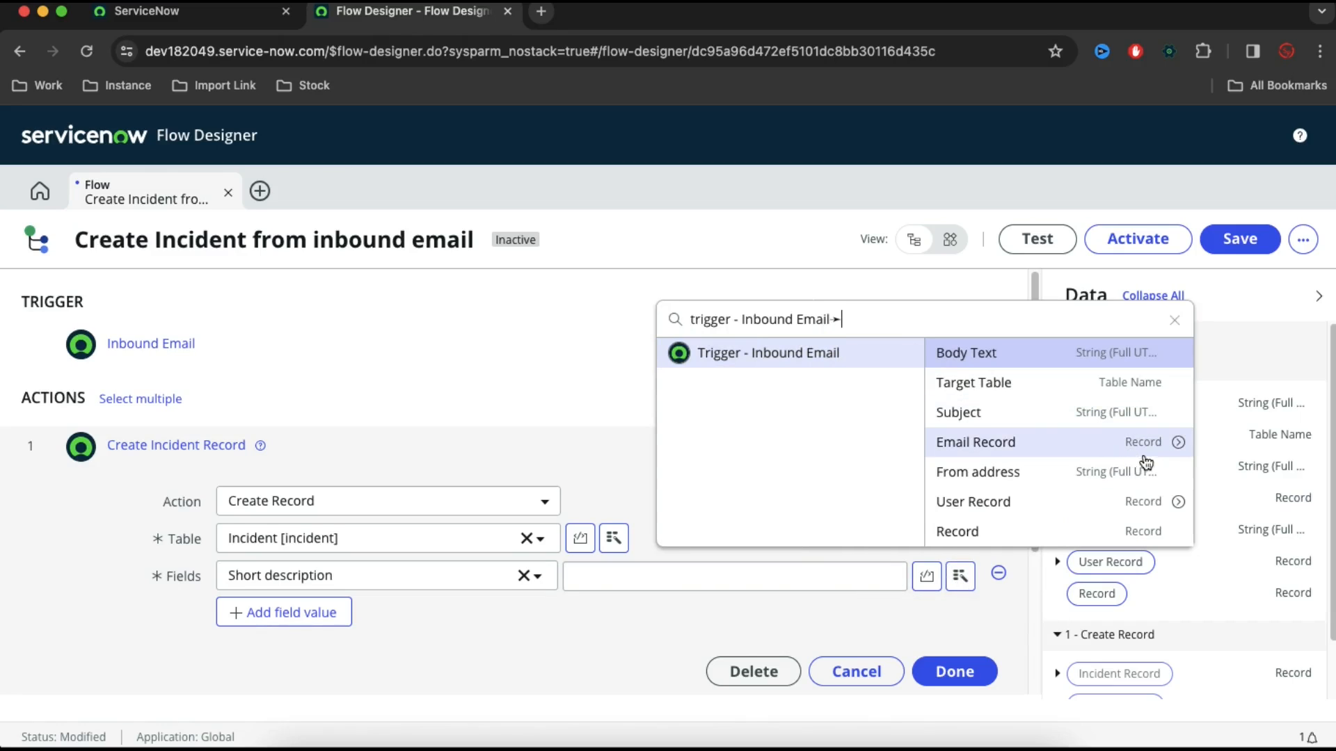
click(1178, 442)
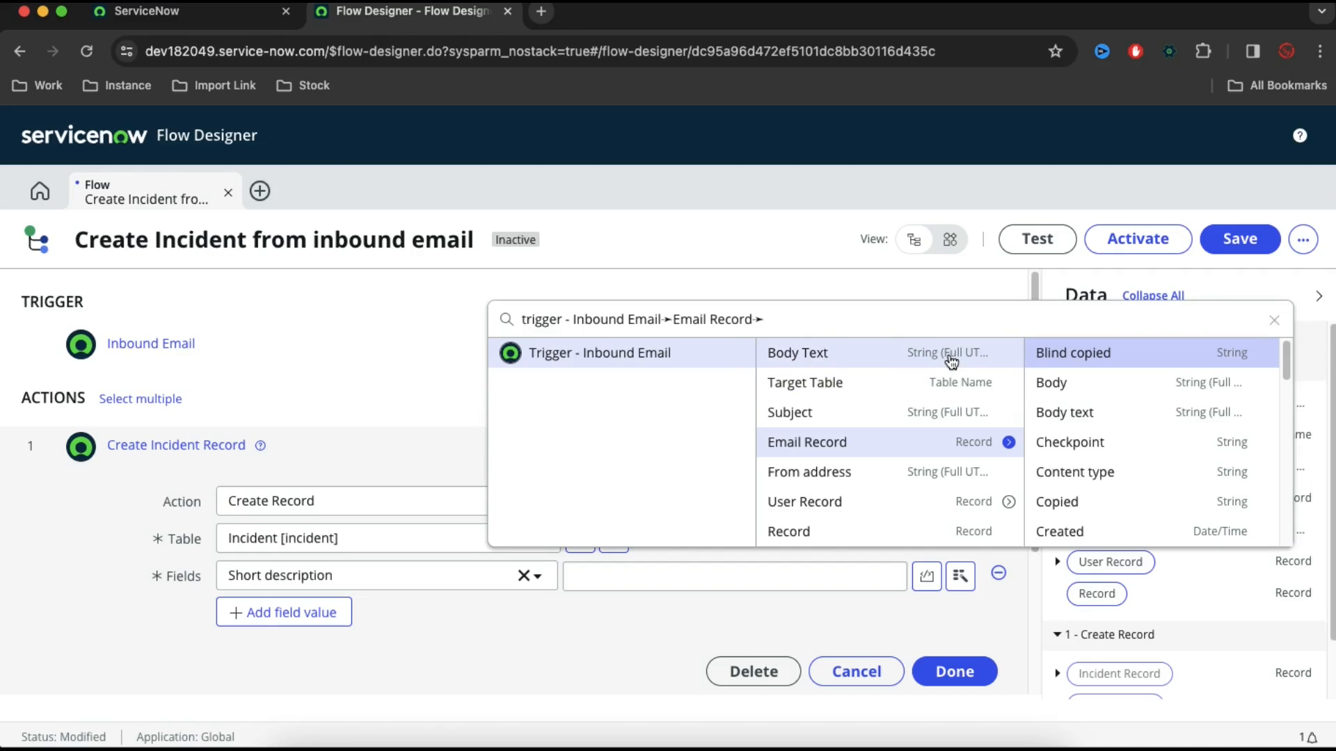
text(sub)
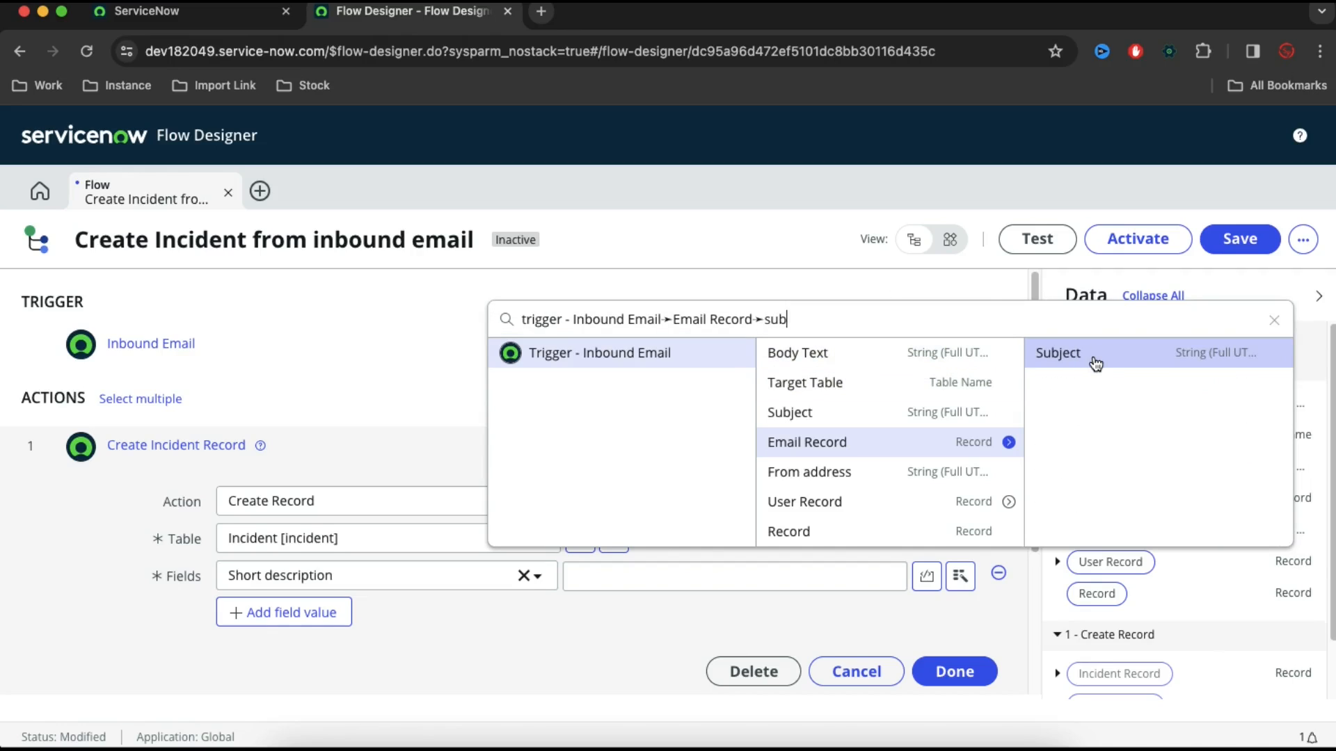
click(1096, 363)
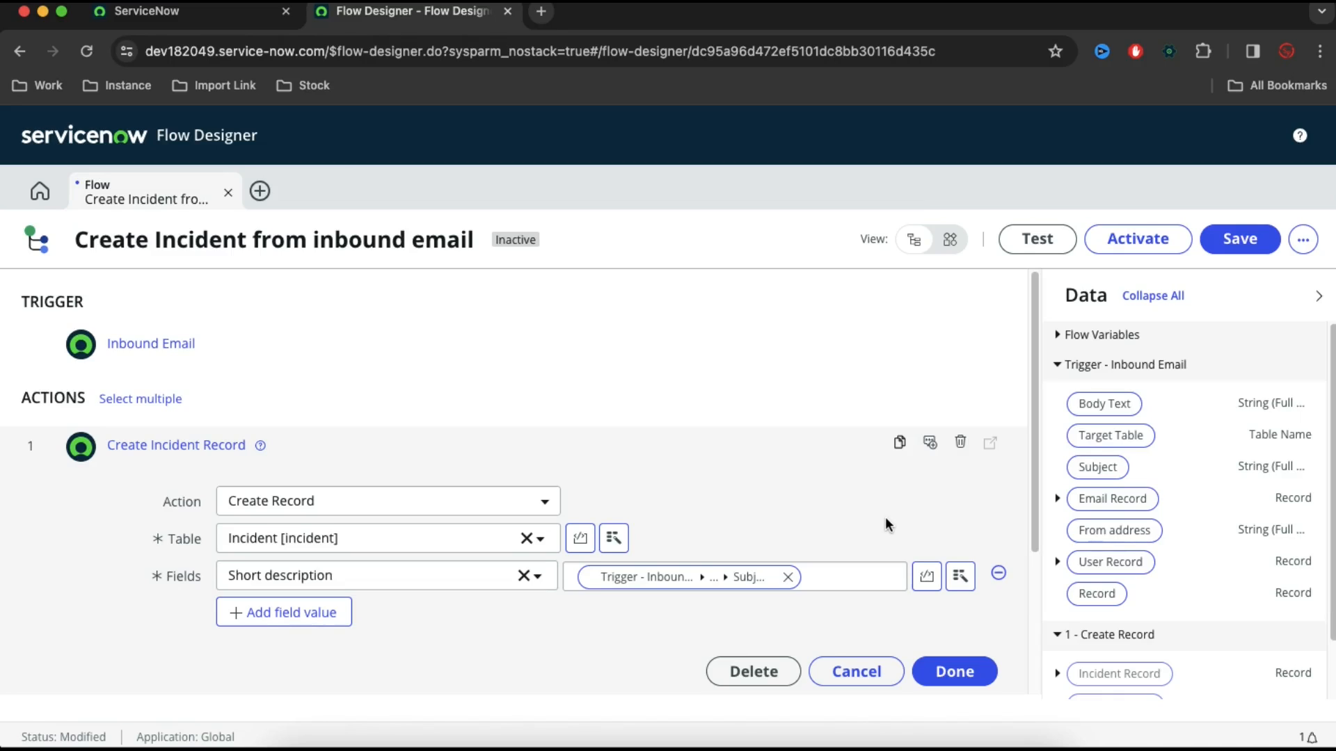
Add the Description field to the incident record action and map it to the Inbound Email trigger's Body Text
click(313, 617)
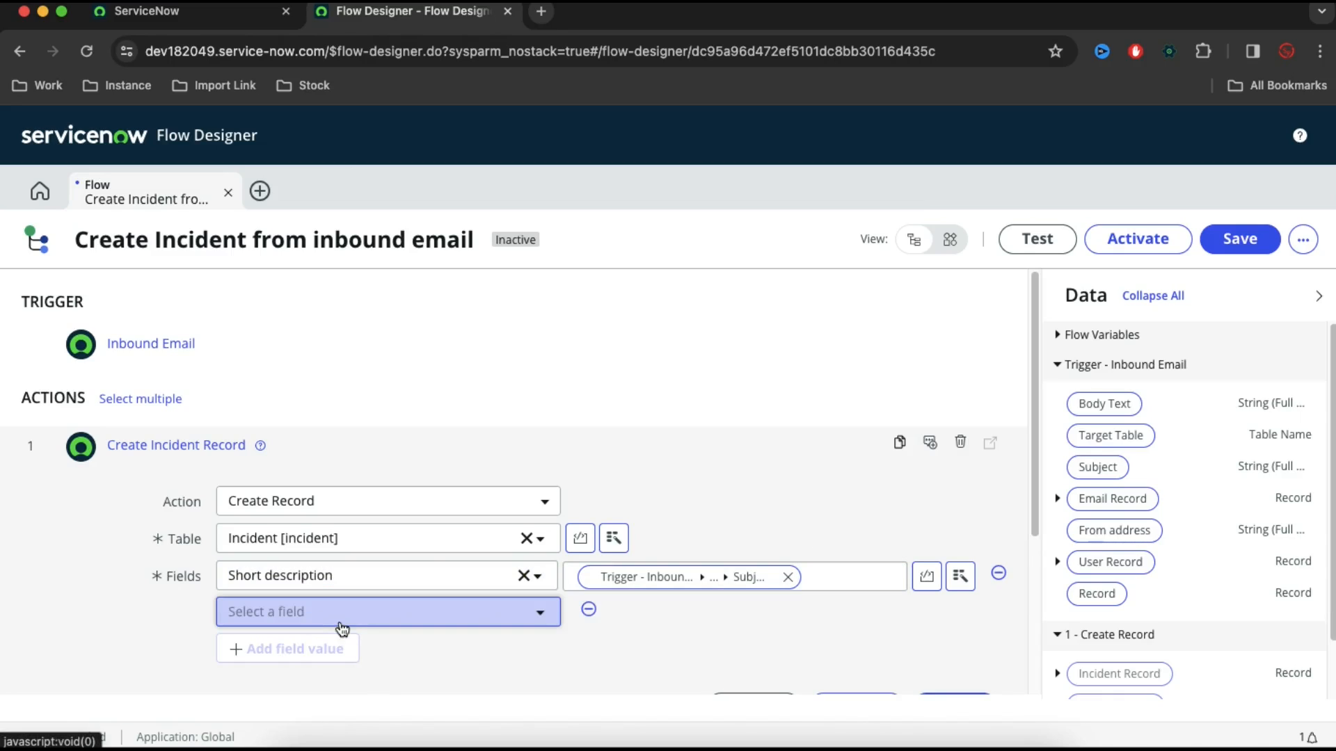
click(341, 620)
text(des)
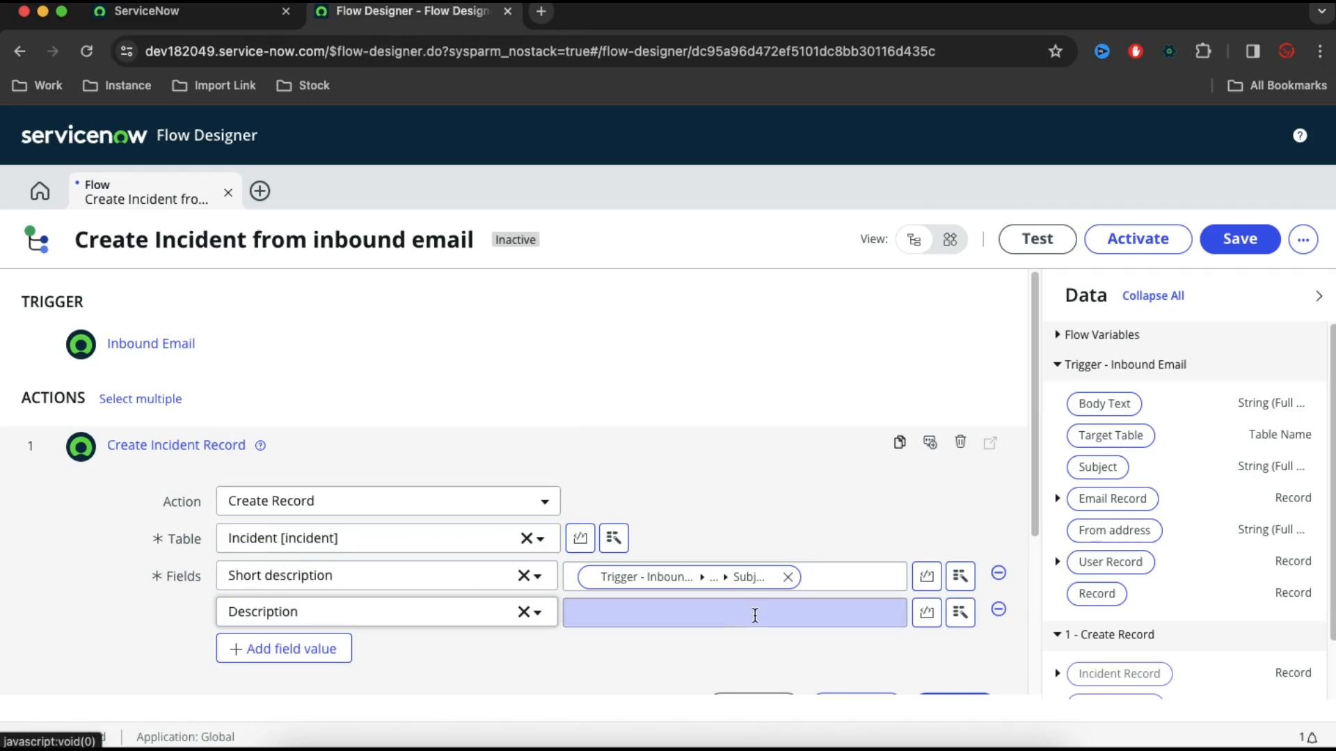
click(961, 613)
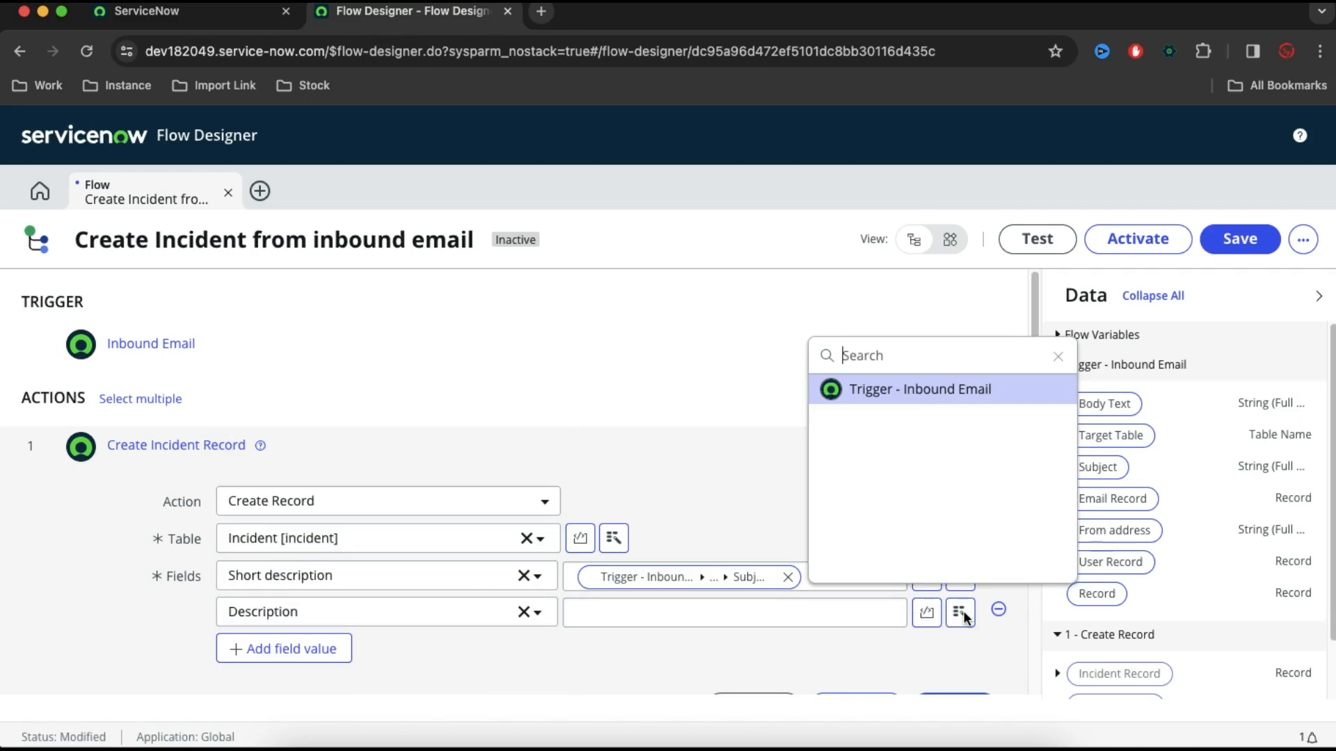
click(954, 391)
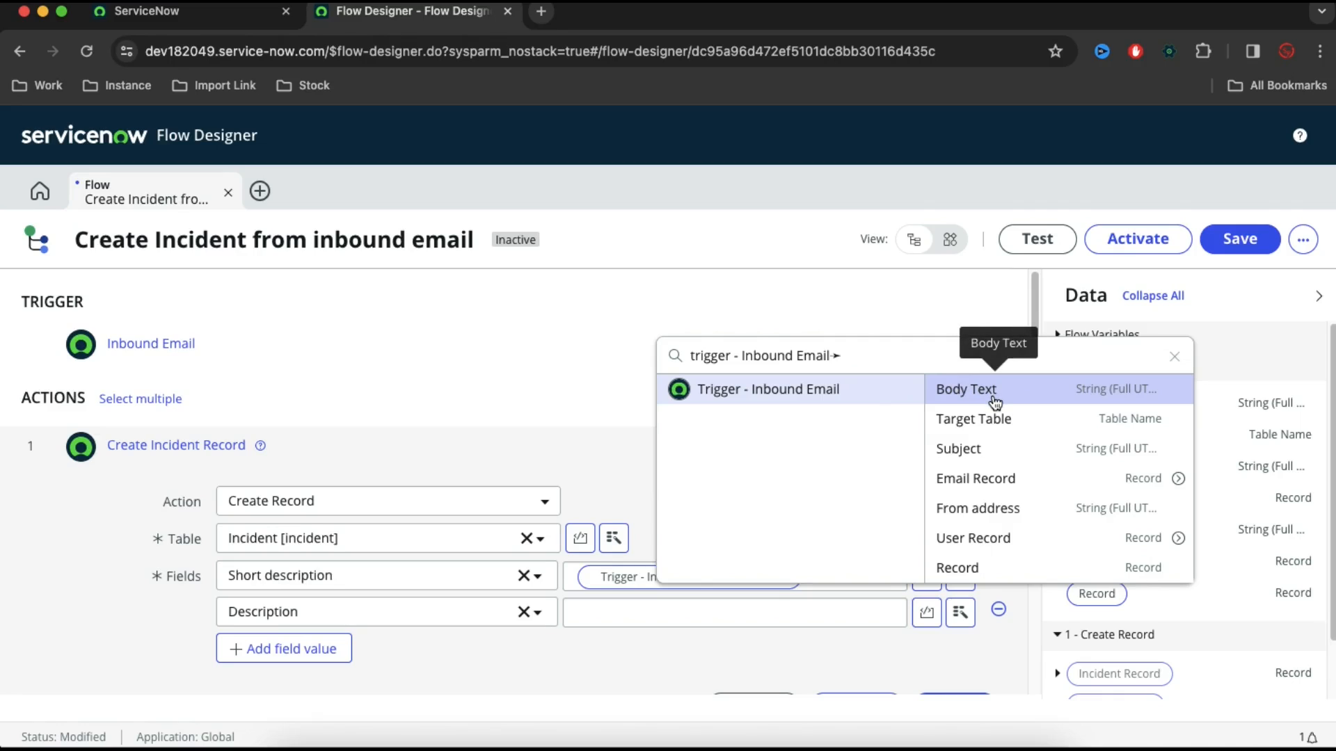
click(995, 402)
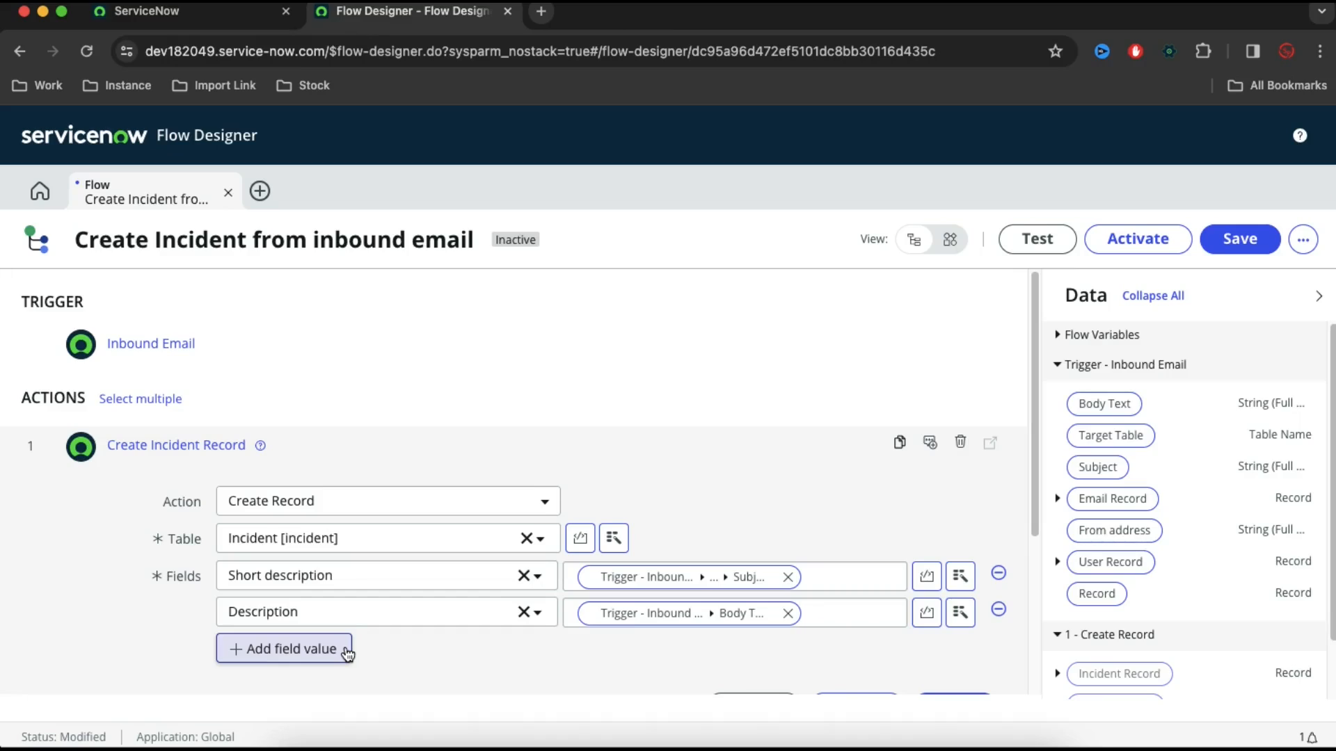
Add the Caller field to the incident record action's field values
click(346, 651)
click(345, 647)
text(c)
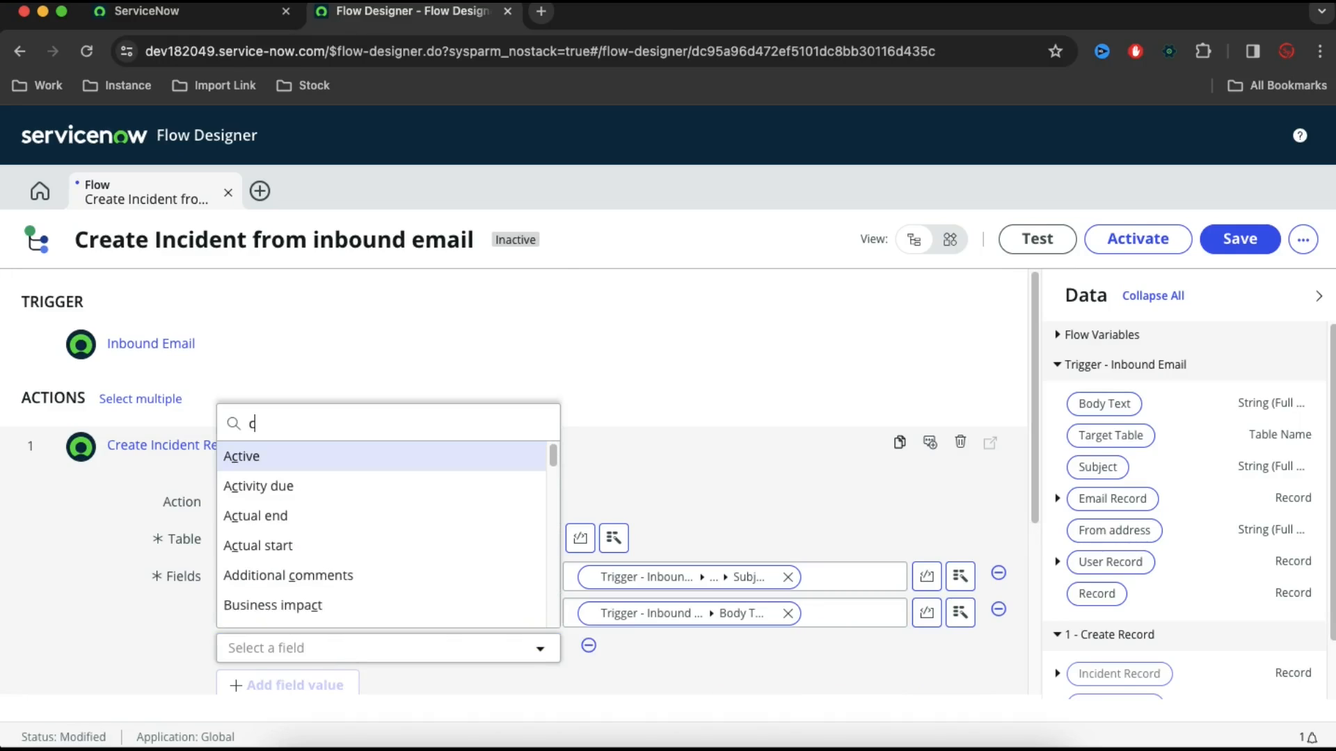
text(all)
key(Return)
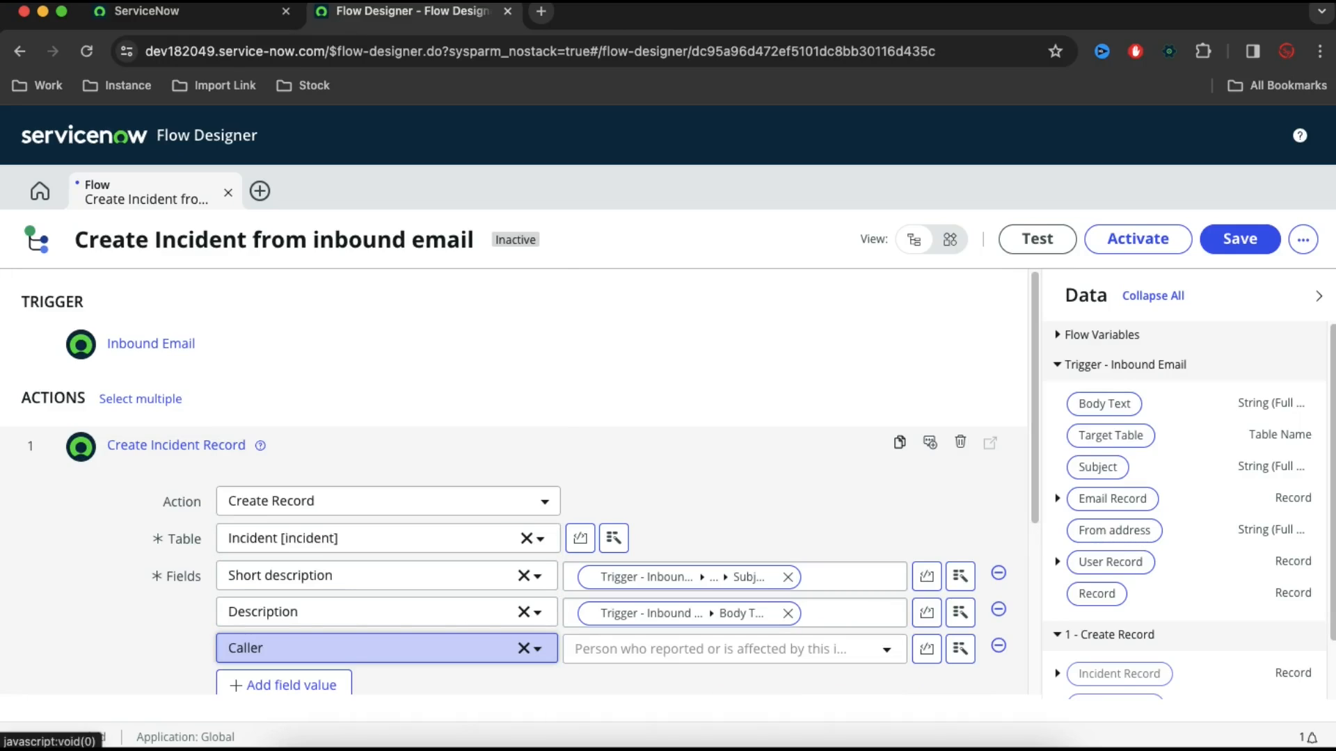
Set Caller to the second user offered in the user list and finish the Create Record action
click(885, 649)
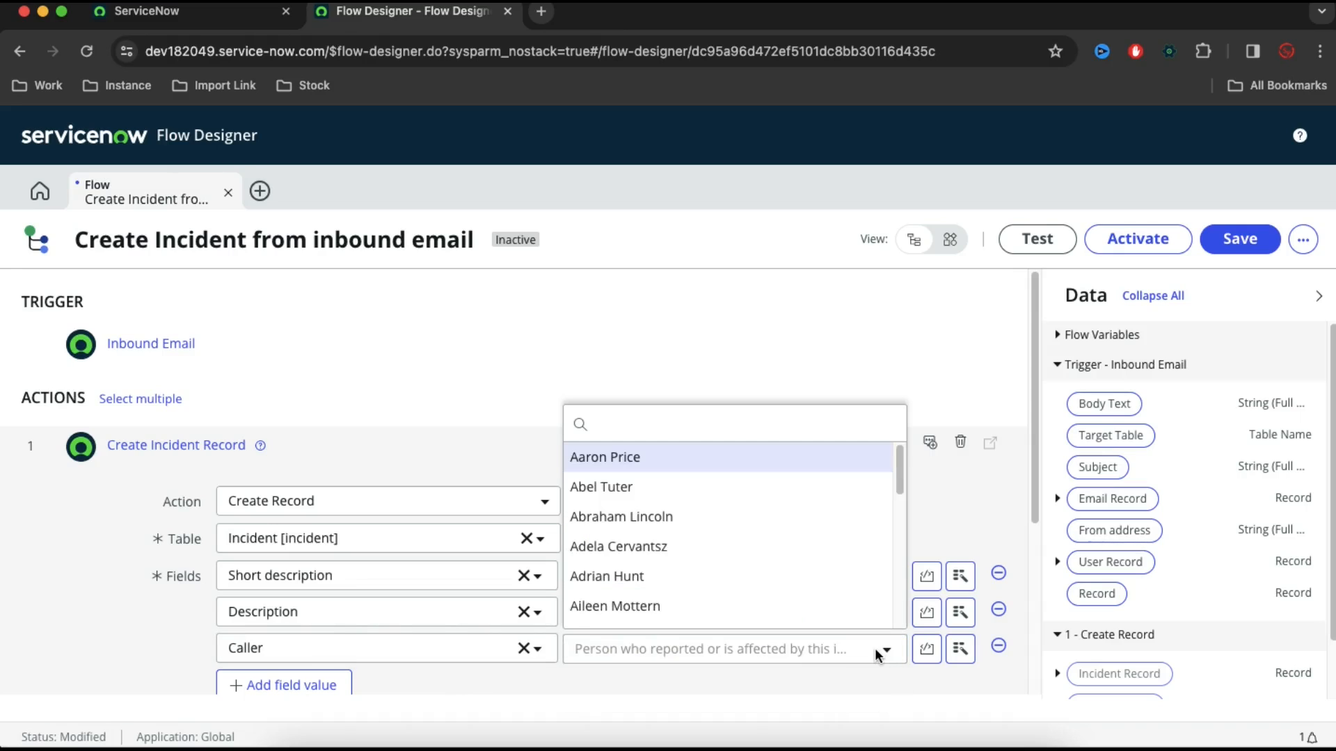
click(630, 486)
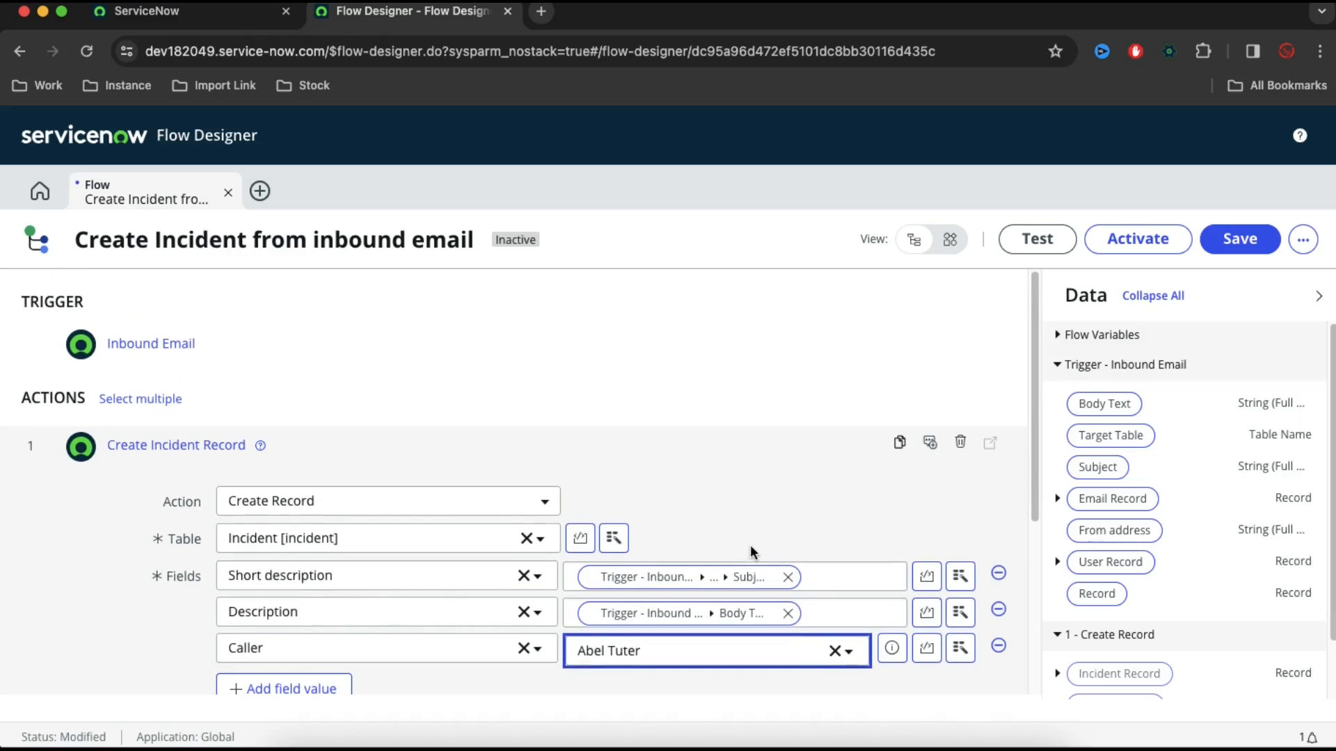
scroll(835, 529, down, 5)
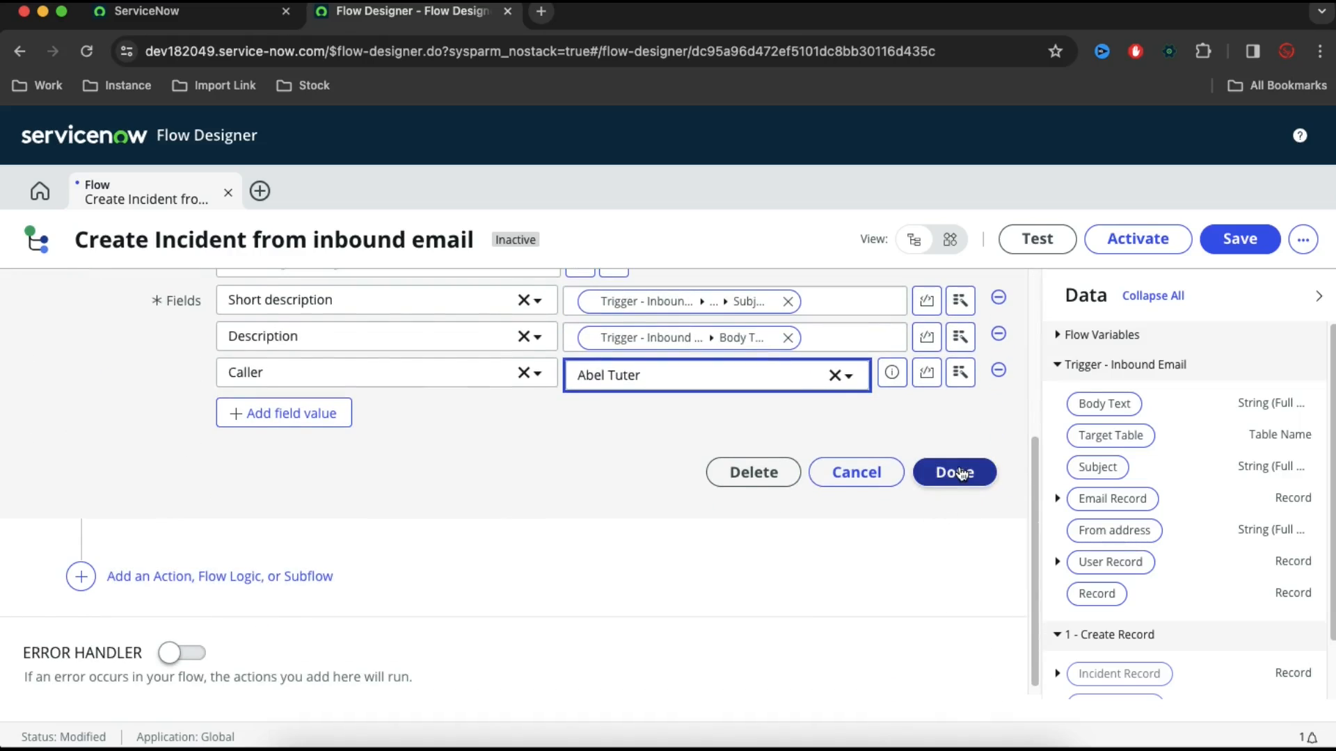
click(960, 473)
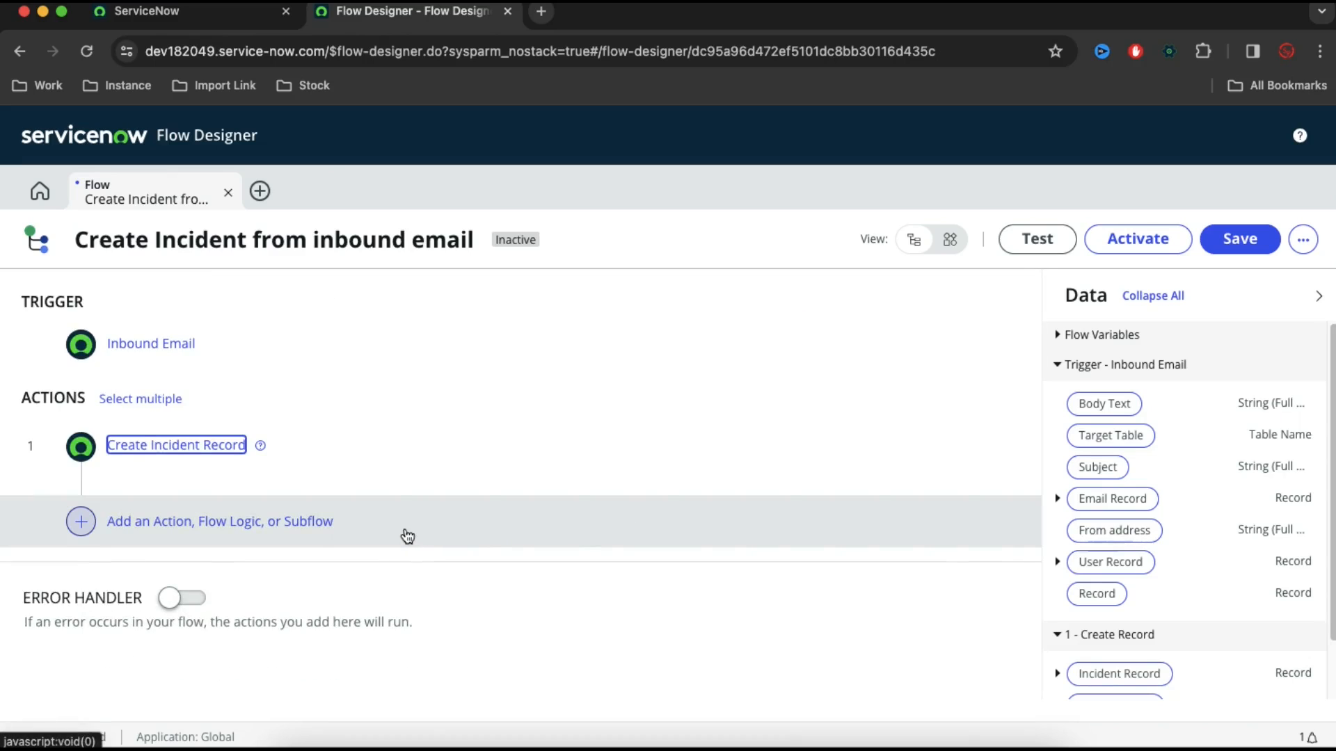
Add a ServiceNow Core Copy Attachment action after Create Incident Record
click(276, 523)
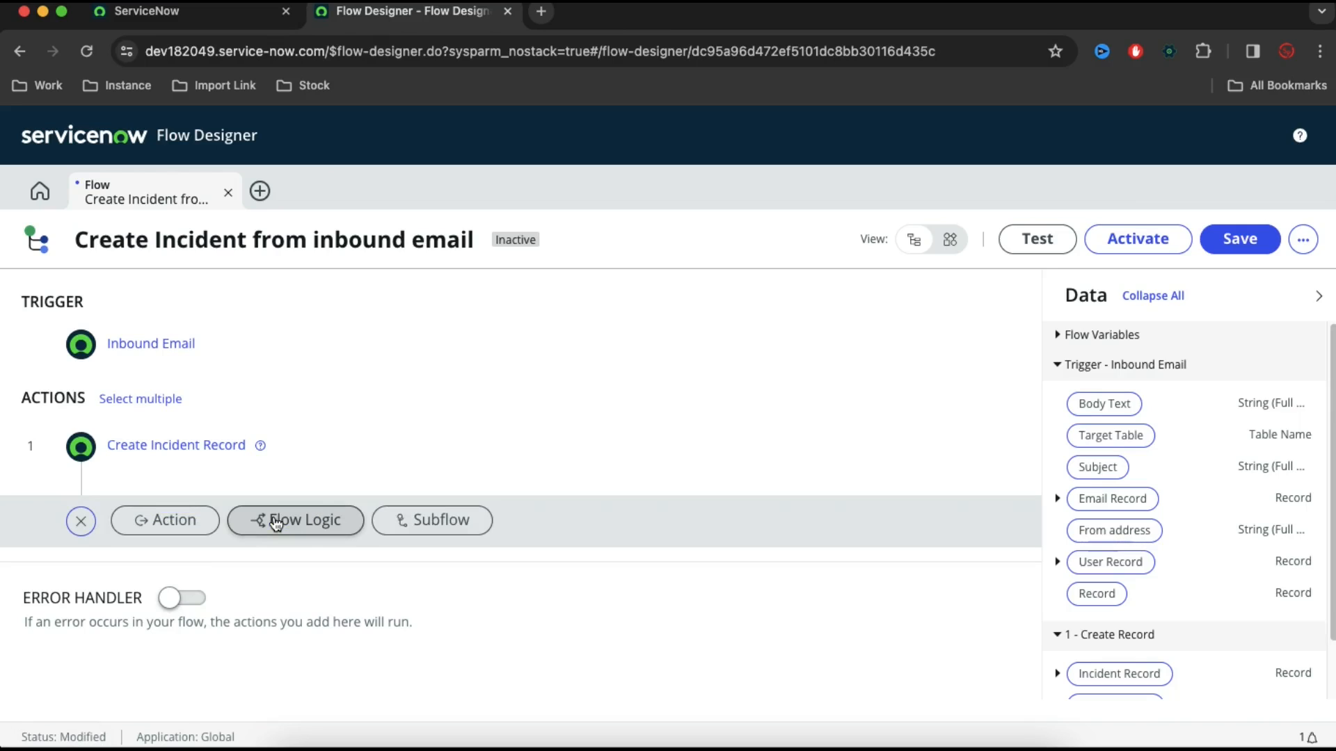
click(172, 521)
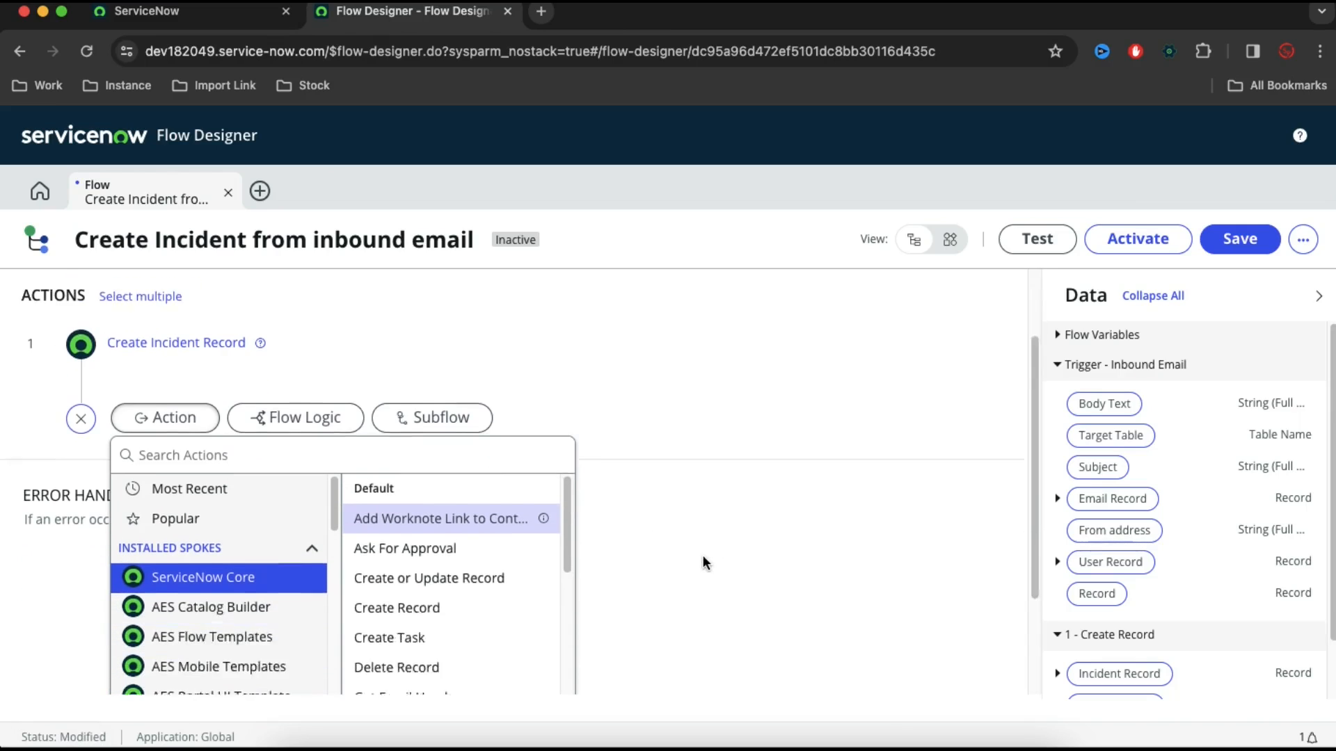
scroll(443, 613, down, 3)
scroll(444, 612, down, 3)
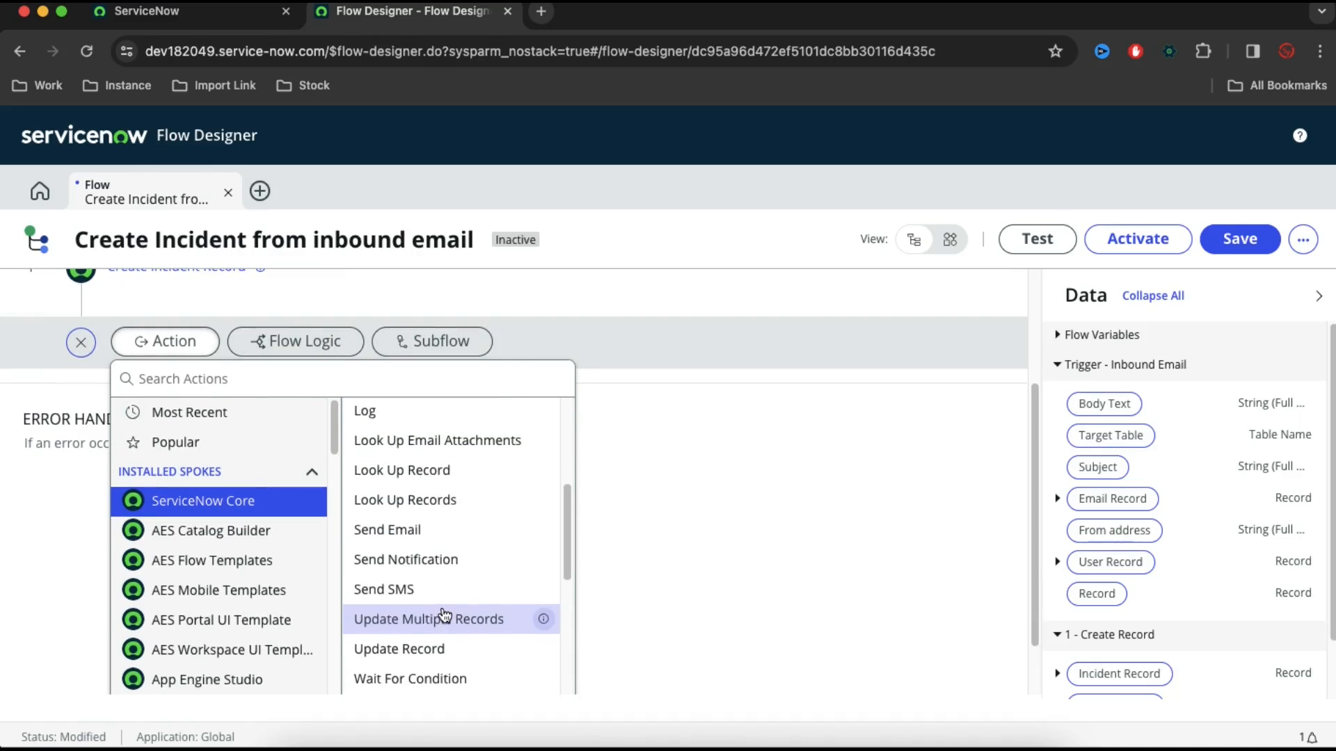
scroll(482, 606, down, 1)
scroll(482, 606, down, 2)
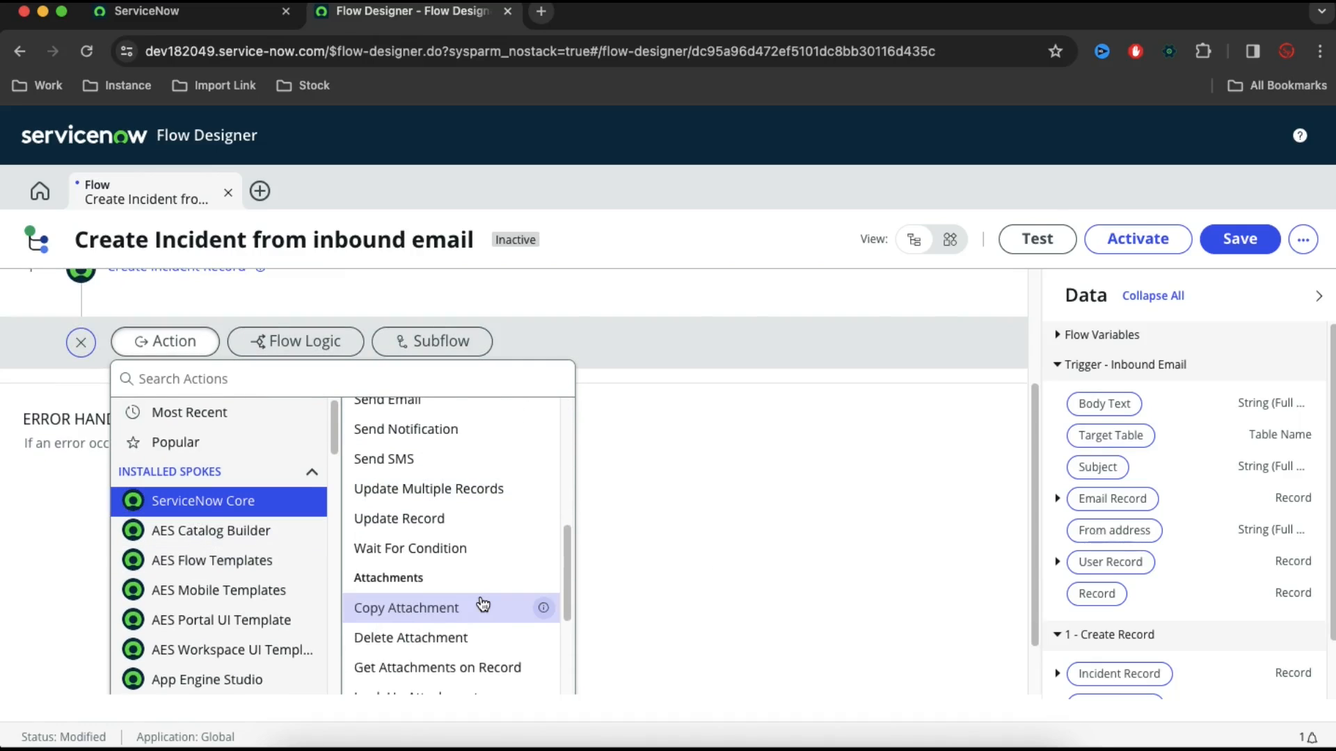
click(412, 611)
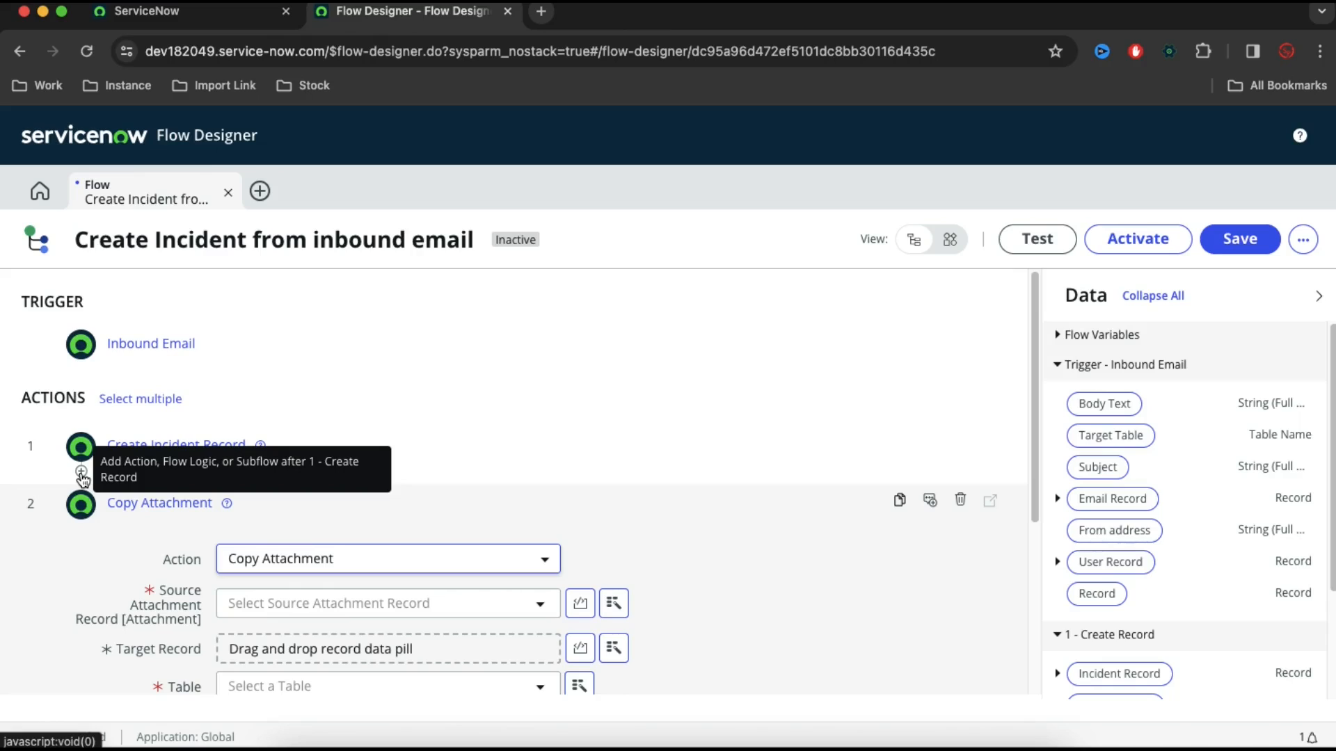
Insert a ServiceNow Core Look Up Records action between Create Incident Record and Copy Attachment
click(82, 473)
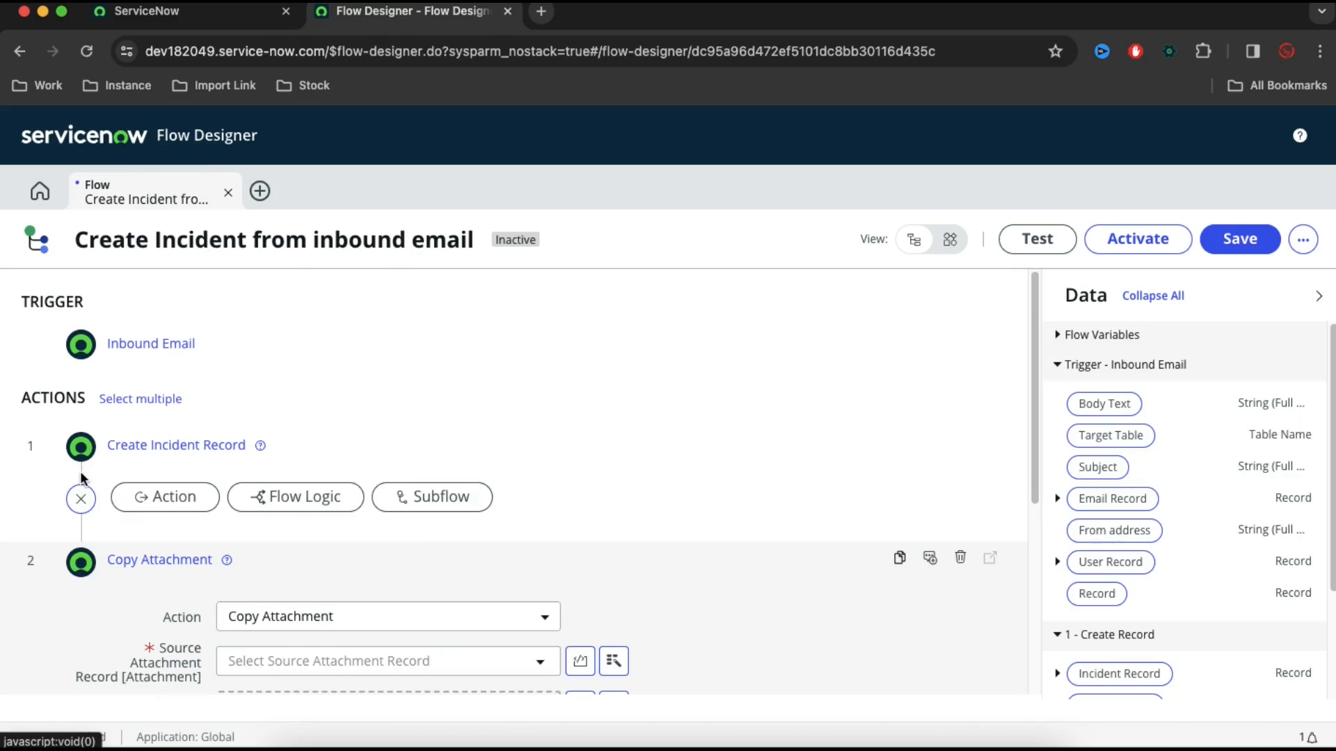
click(198, 500)
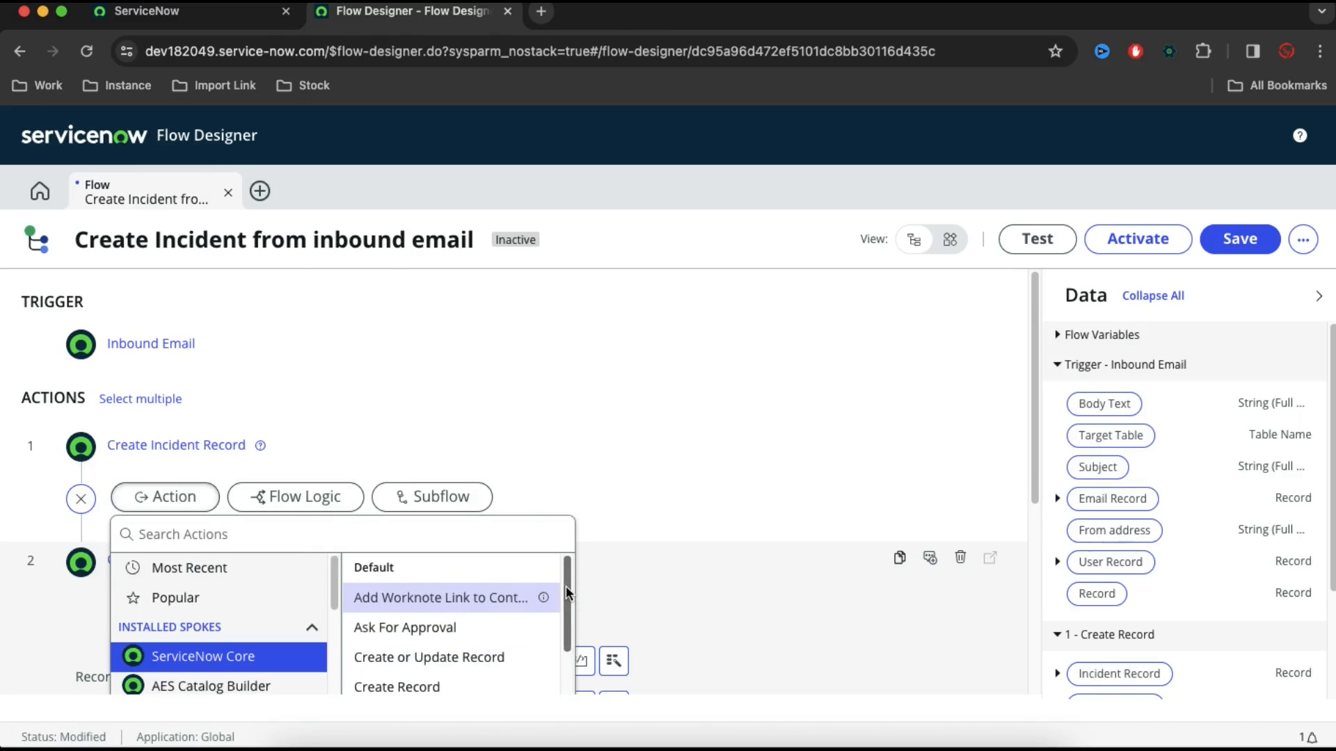
scroll(566, 590, down, 5)
scroll(566, 588, up, 2)
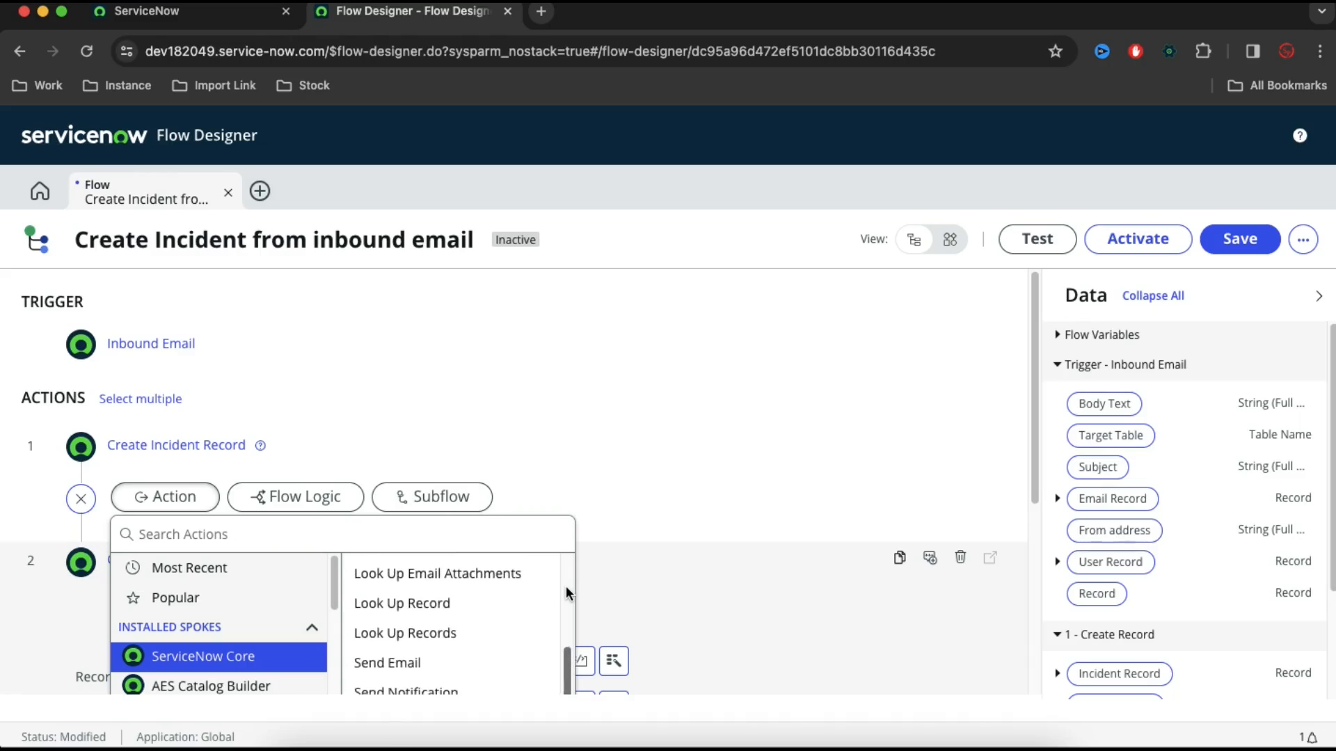
click(436, 633)
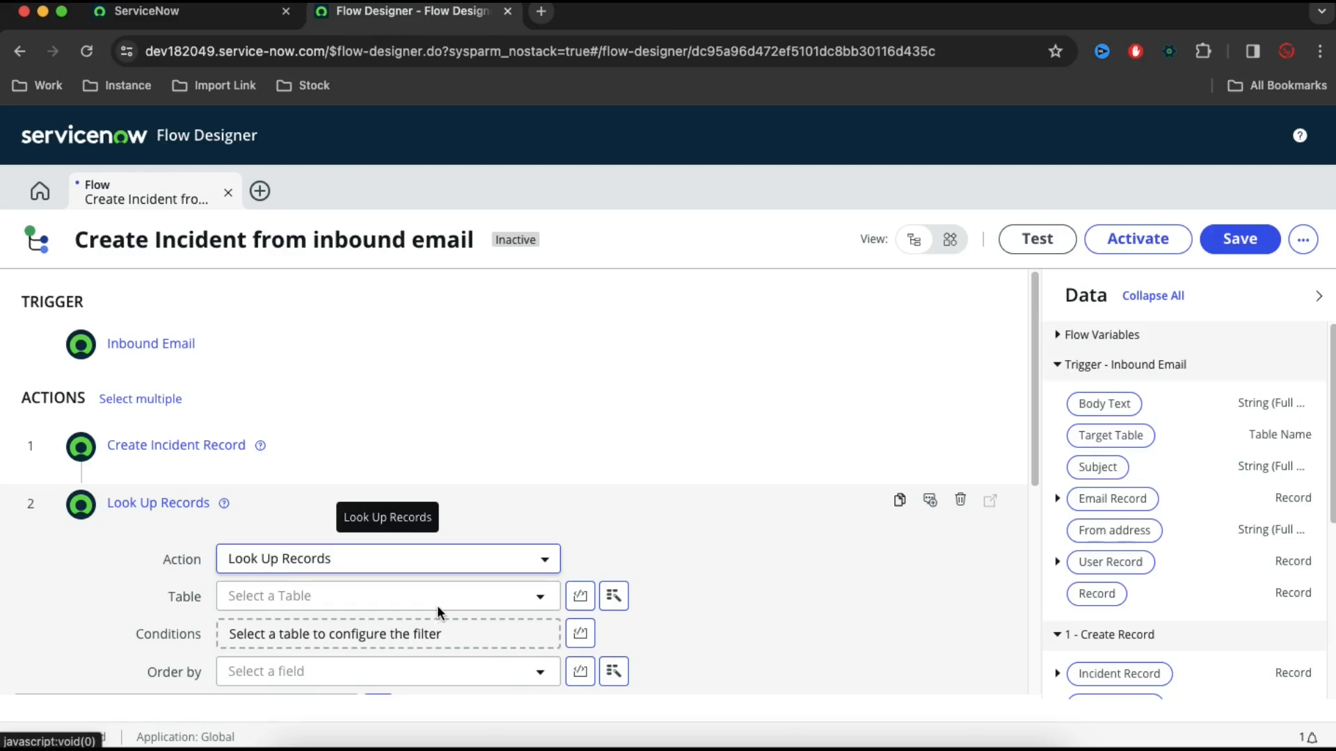
Set the Look Up Records action's table to Attachment [sys_attachment]
click(438, 603)
text(sys)
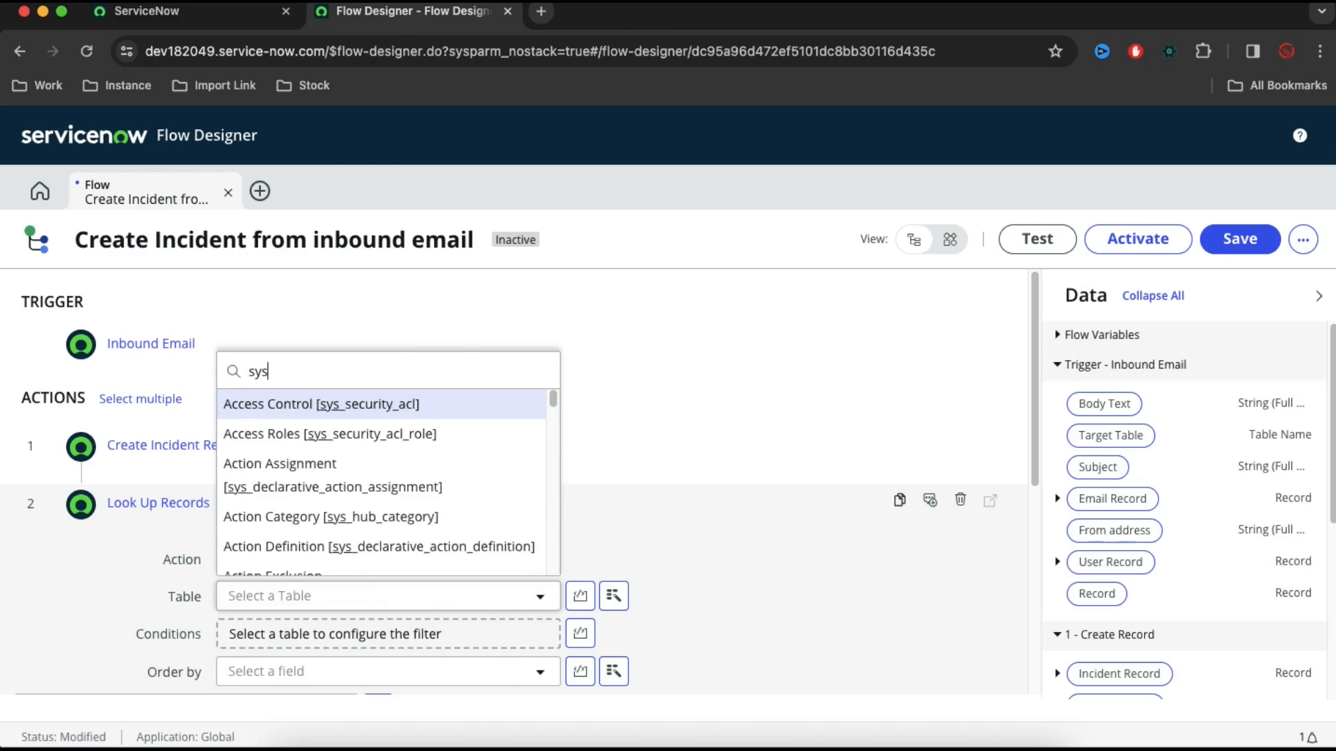
text(_att)
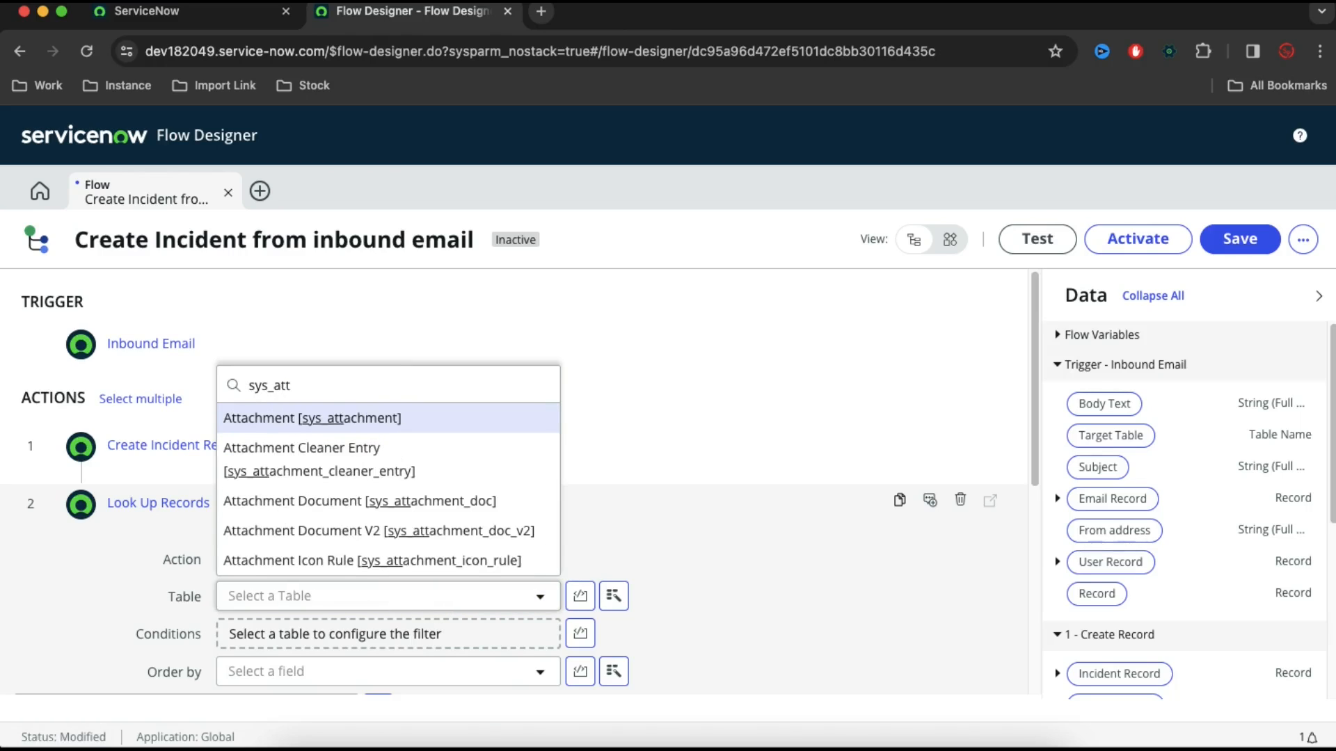
key(Return)
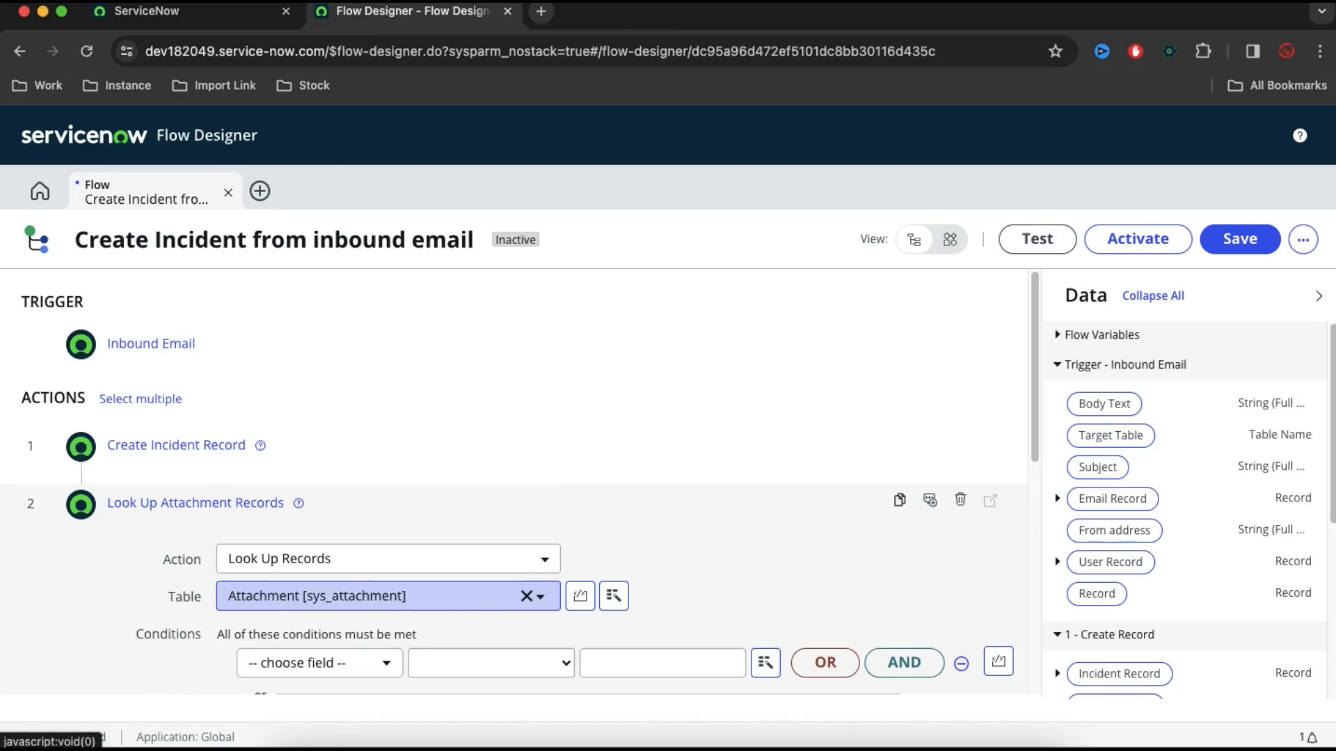
Choose Table sys ID as the condition field for the attachment lookup
scroll(678, 493, down, 8)
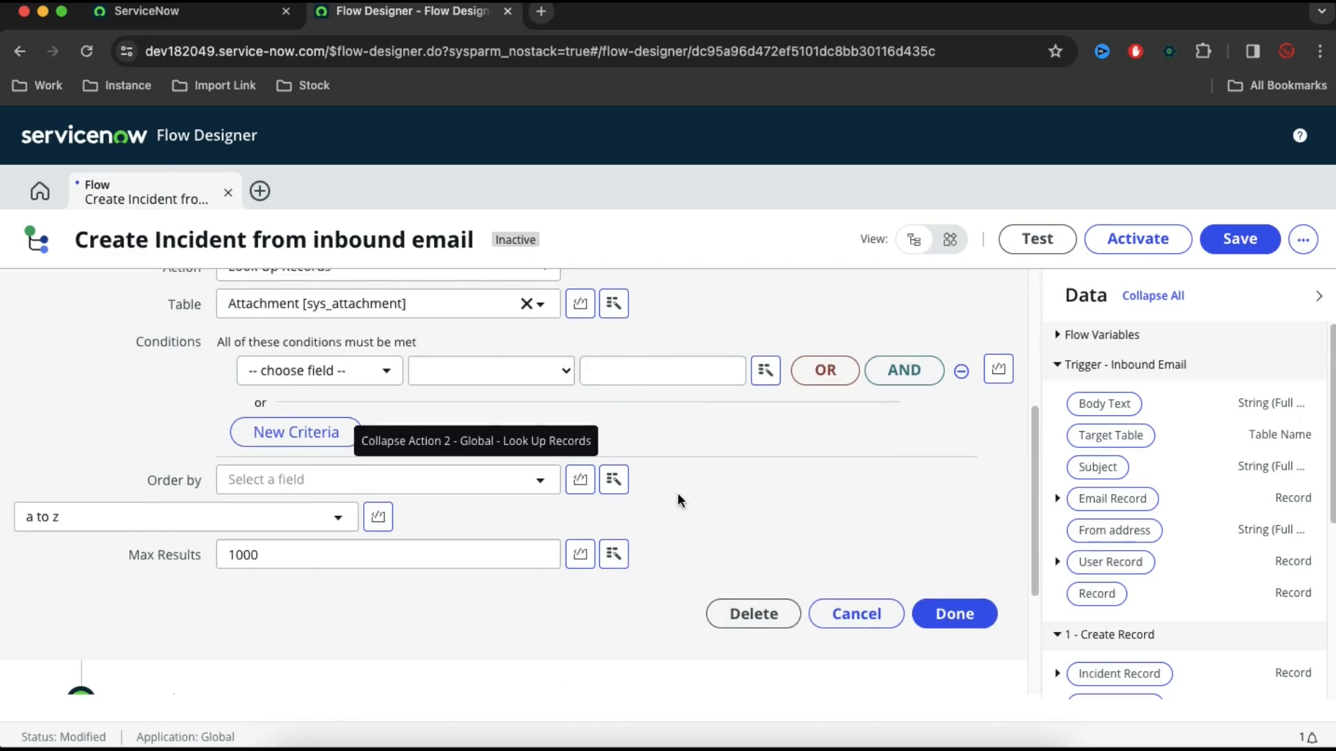
scroll(678, 492, up, 4)
scroll(678, 493, up, 3)
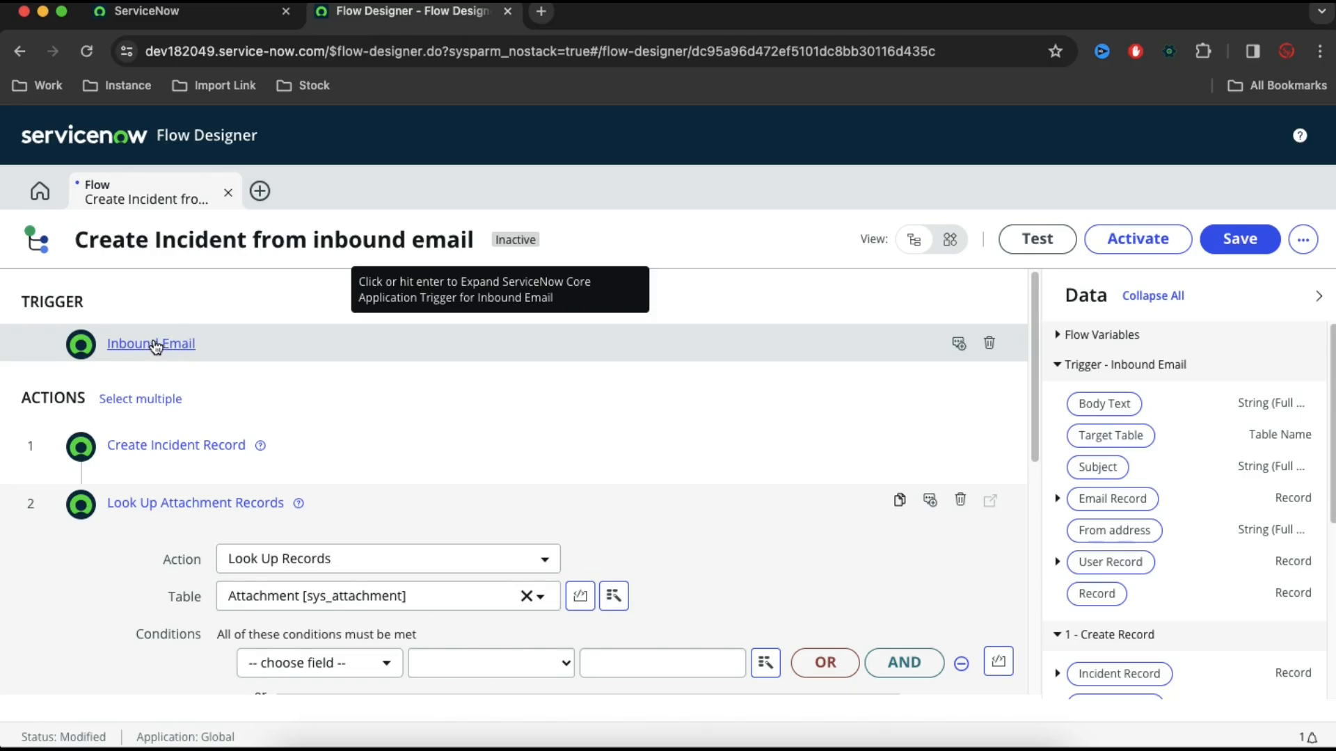
scroll(319, 678, down, 1)
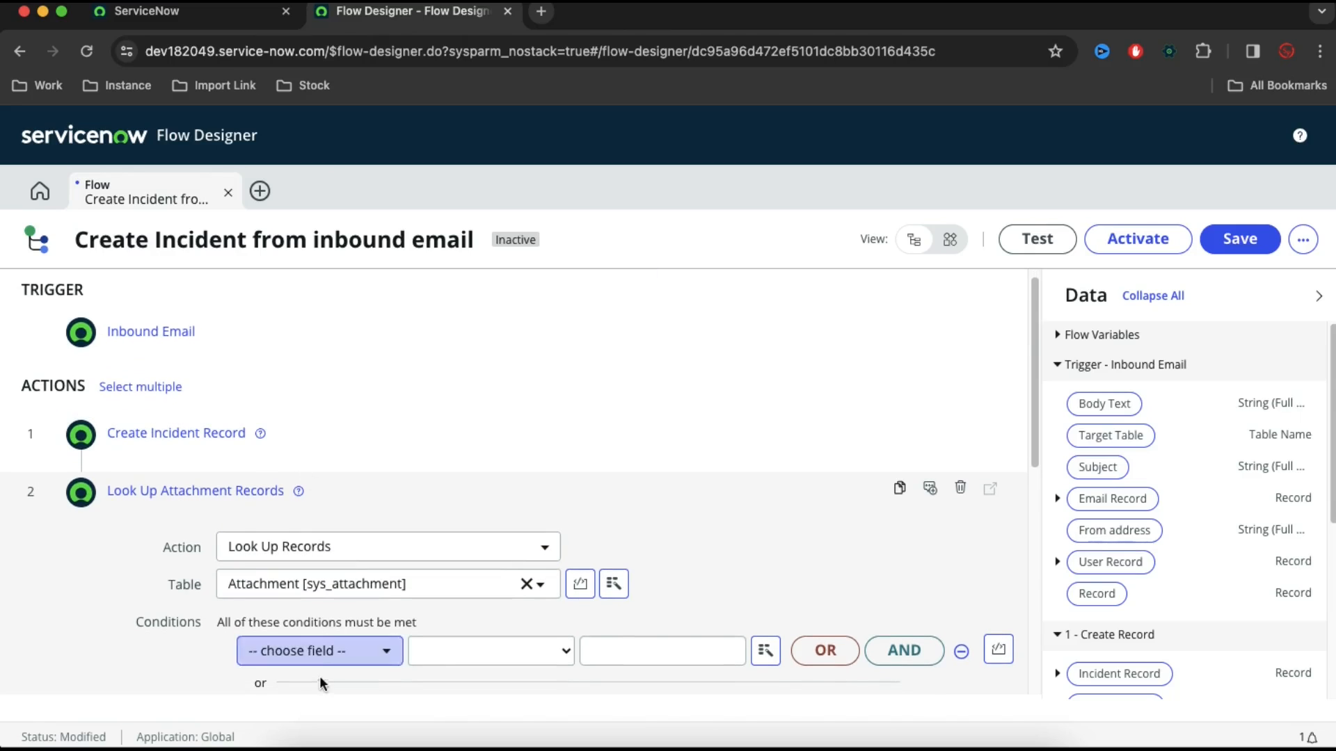
click(316, 657)
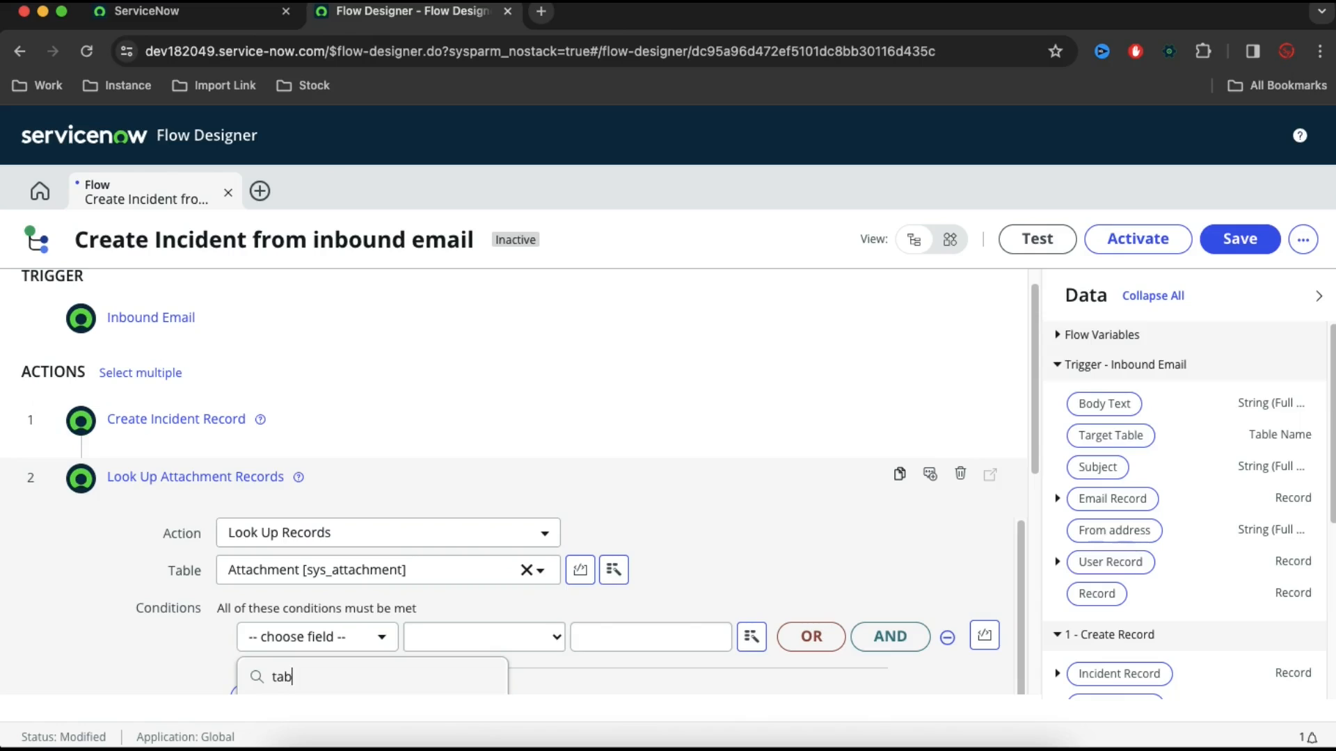
scroll(481, 588, down, 2)
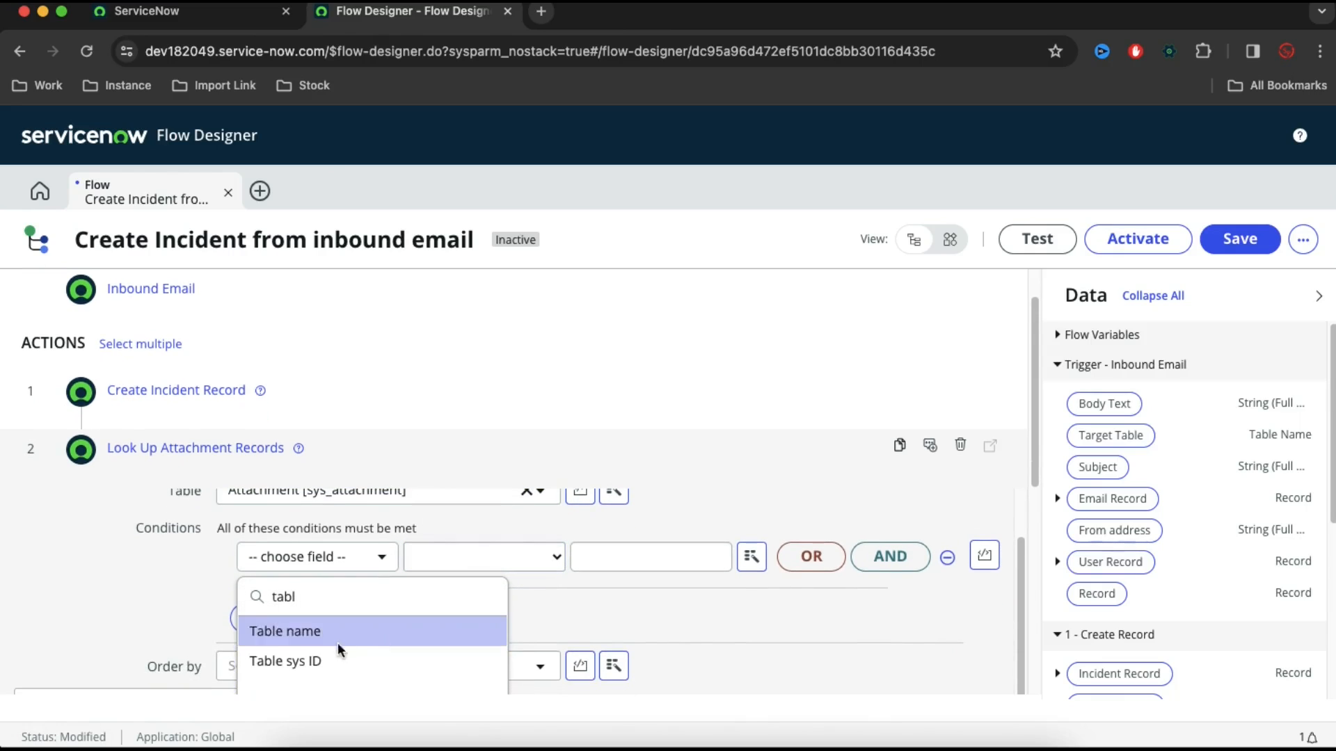
click(307, 661)
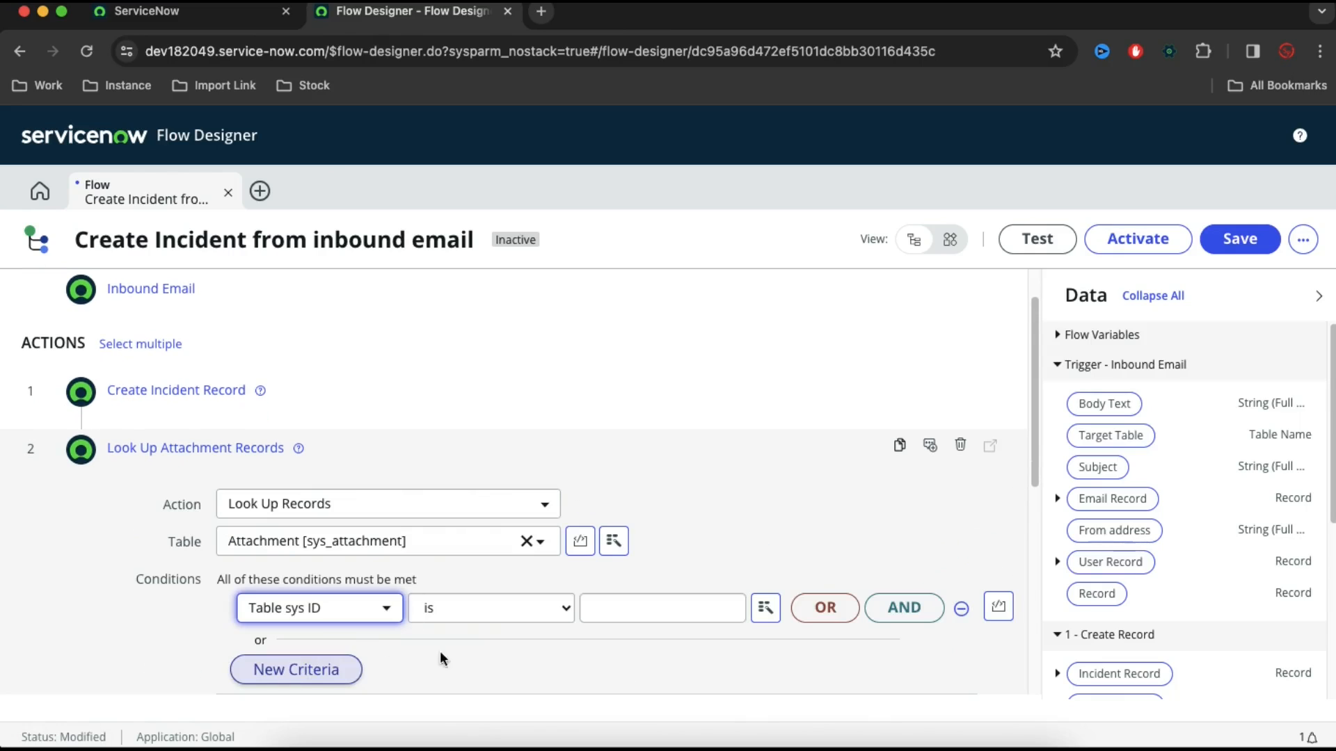
Set the Table sys ID condition's value to the Sys ID of the Inbound Email trigger's Email Record and finish the lookup action
click(767, 609)
click(742, 381)
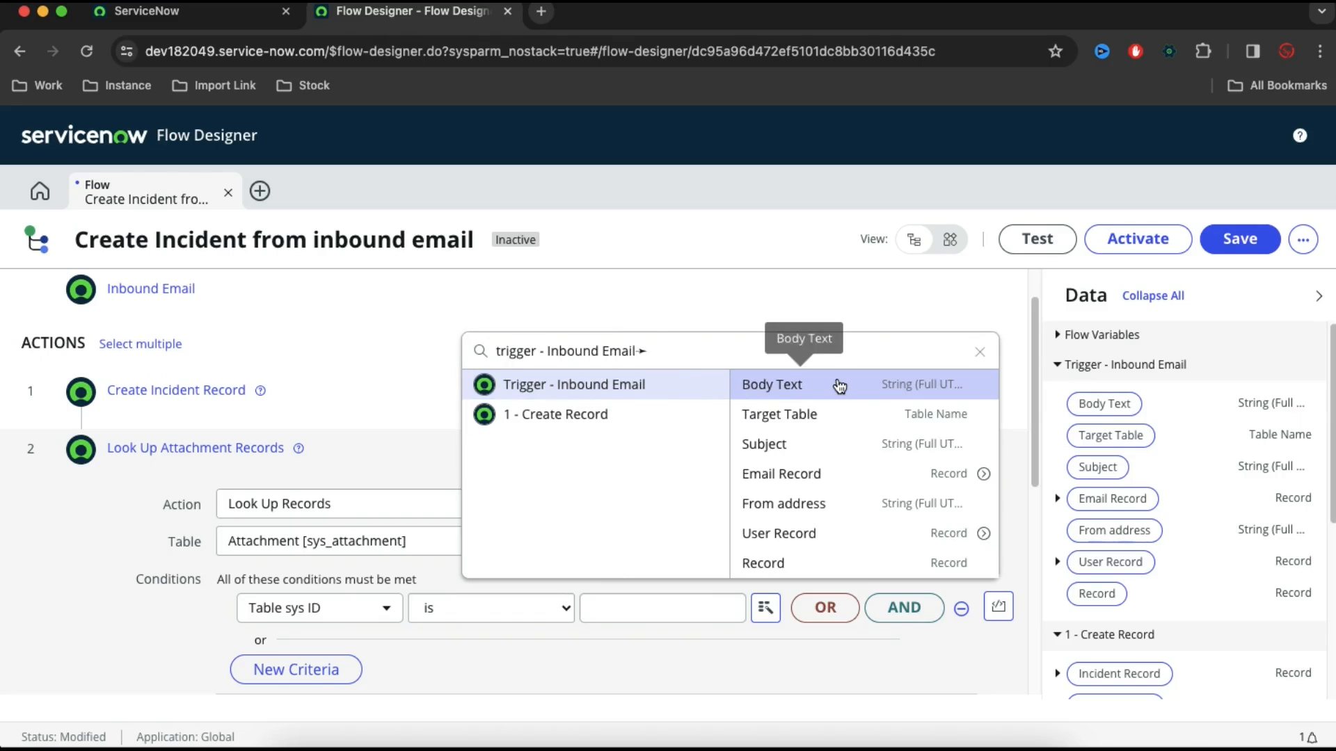
click(982, 475)
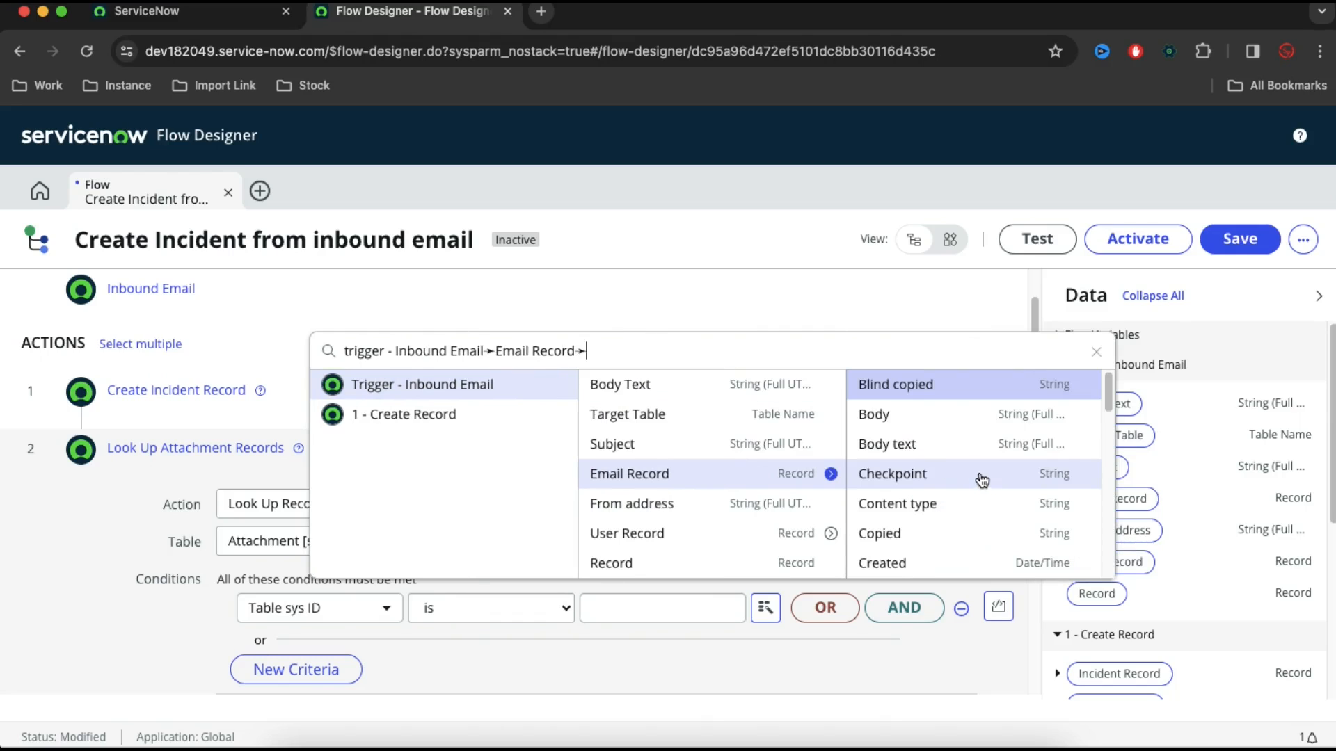
text(sys)
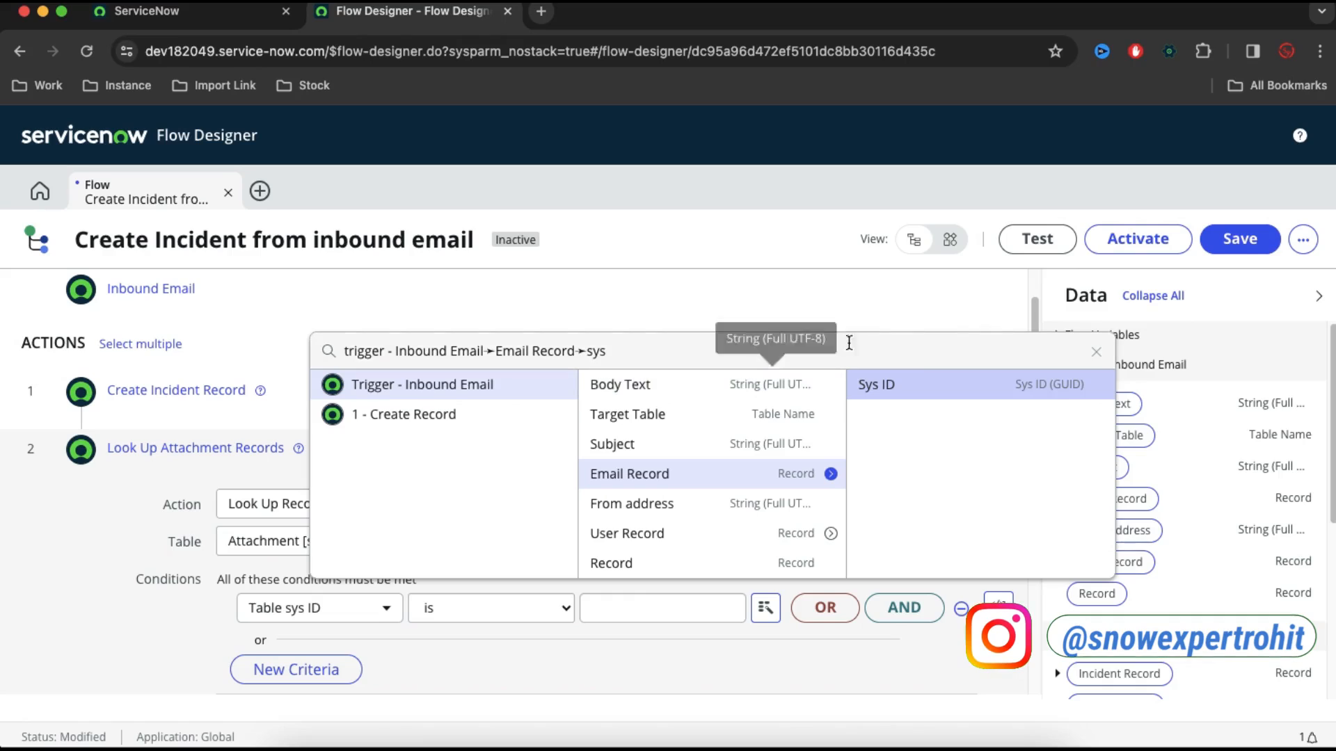
click(918, 384)
scroll(654, 495, down, 1)
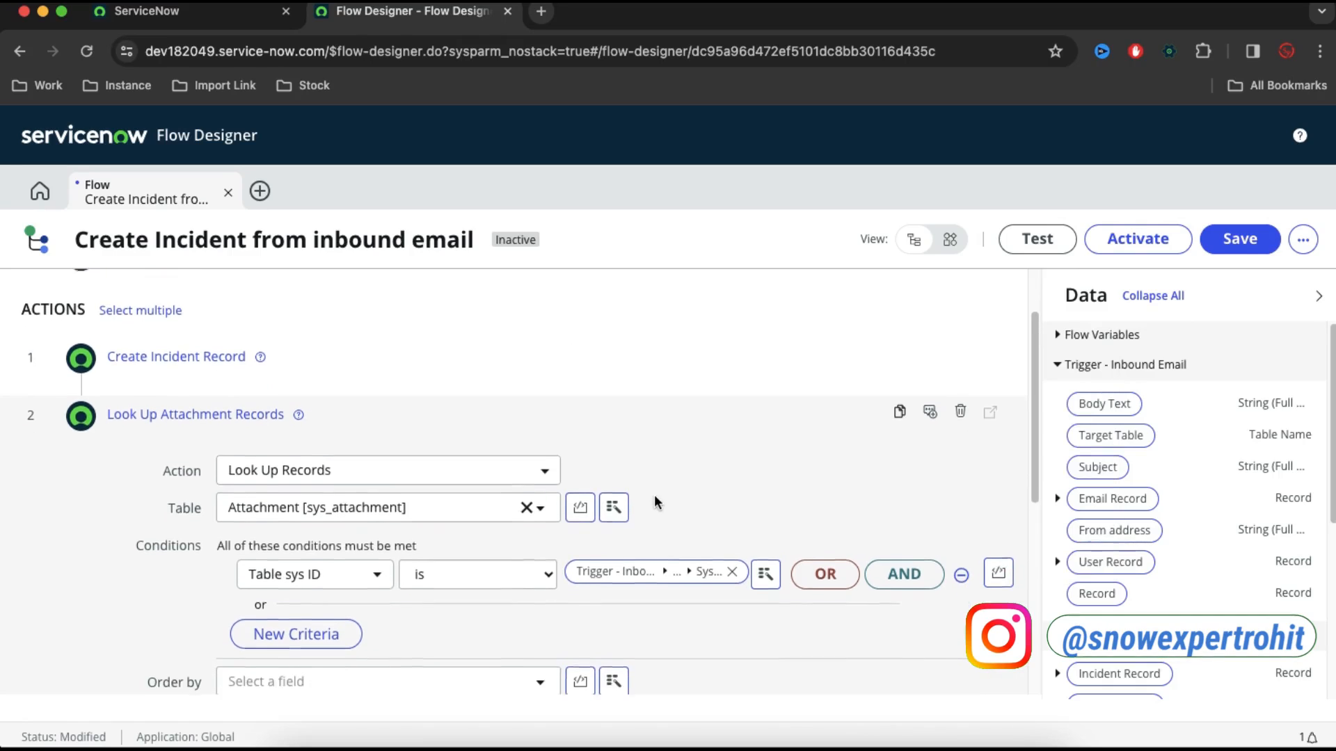
scroll(765, 636, down, 3)
scroll(939, 688, down, 1)
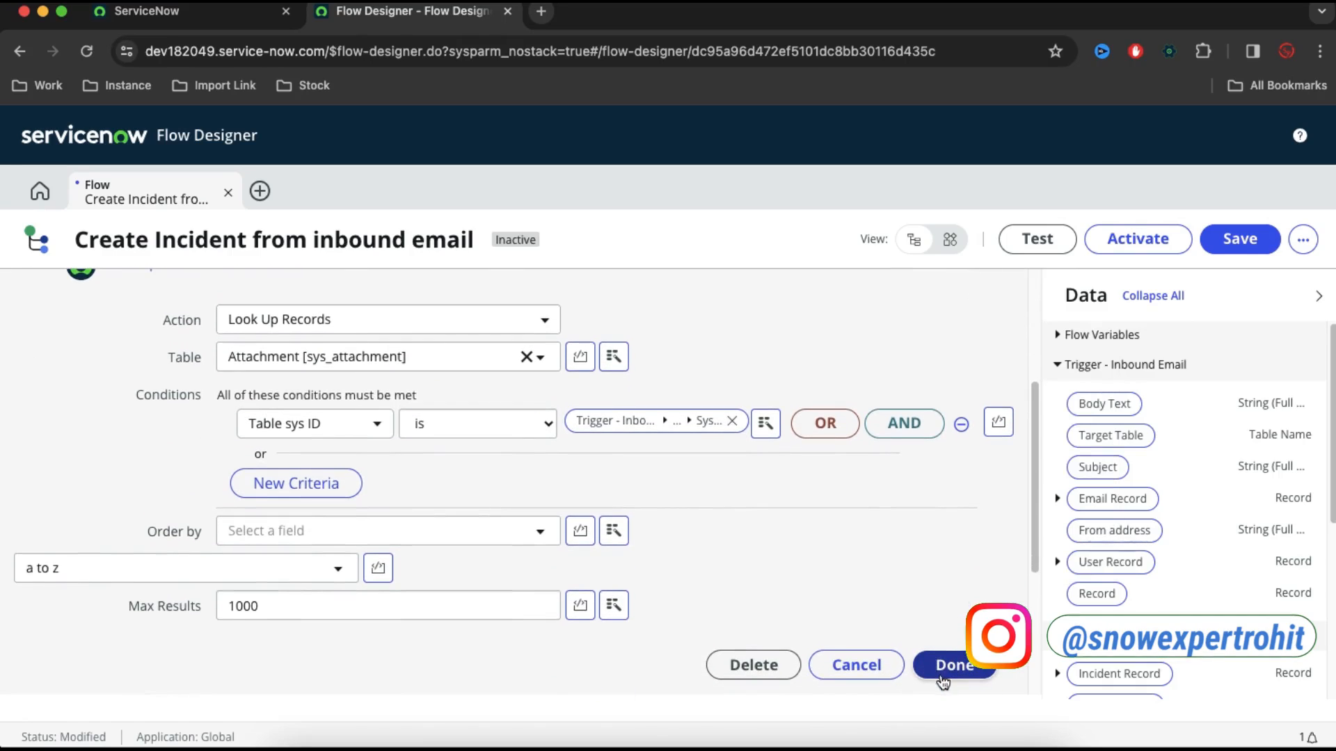
click(940, 680)
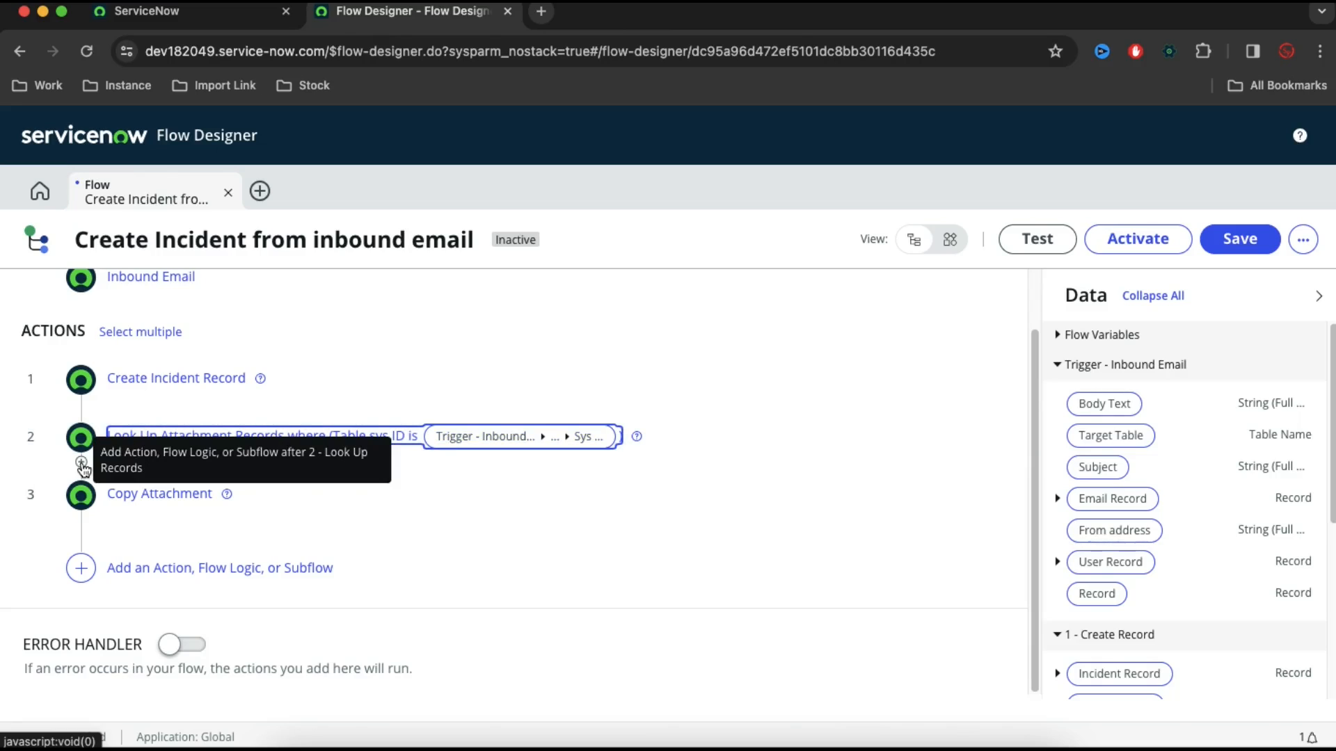
Insert a For Each flow logic between the Look Up Attachment Records action and Copy Attachment
click(82, 464)
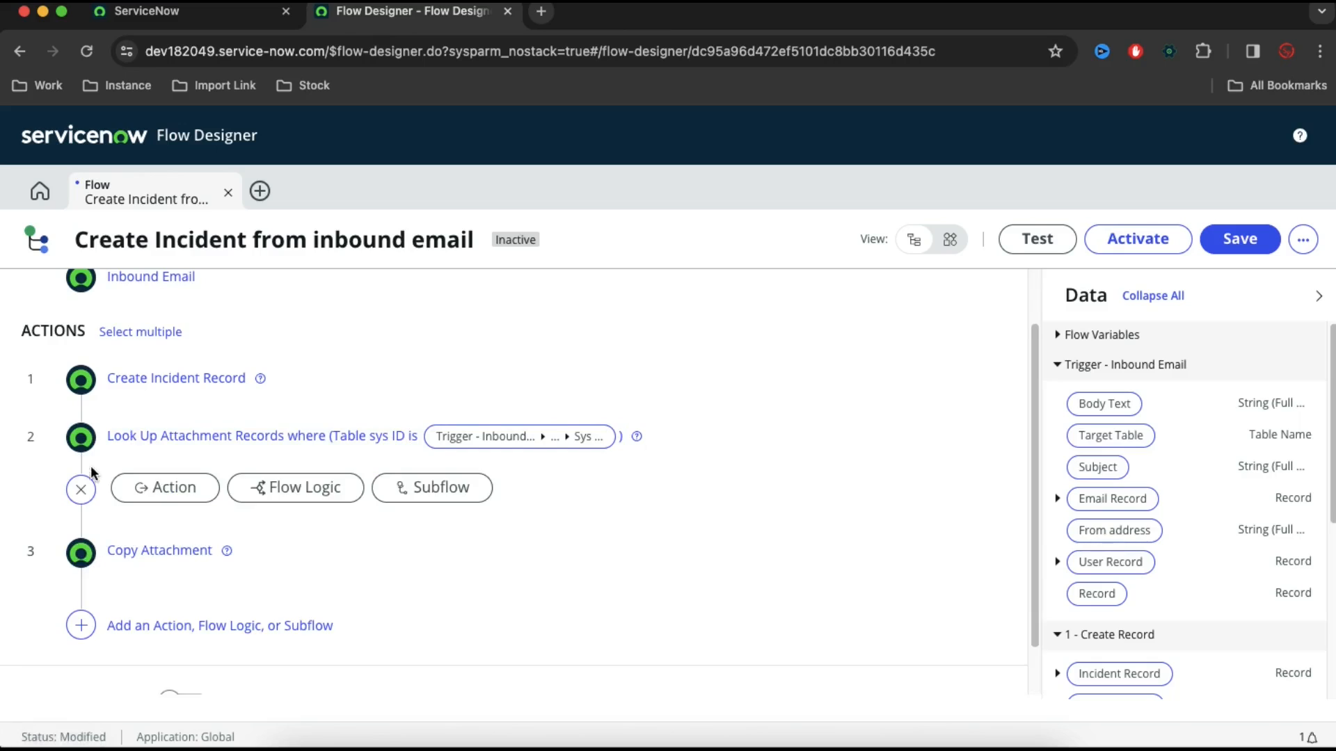
click(298, 500)
scroll(458, 554, down, 1)
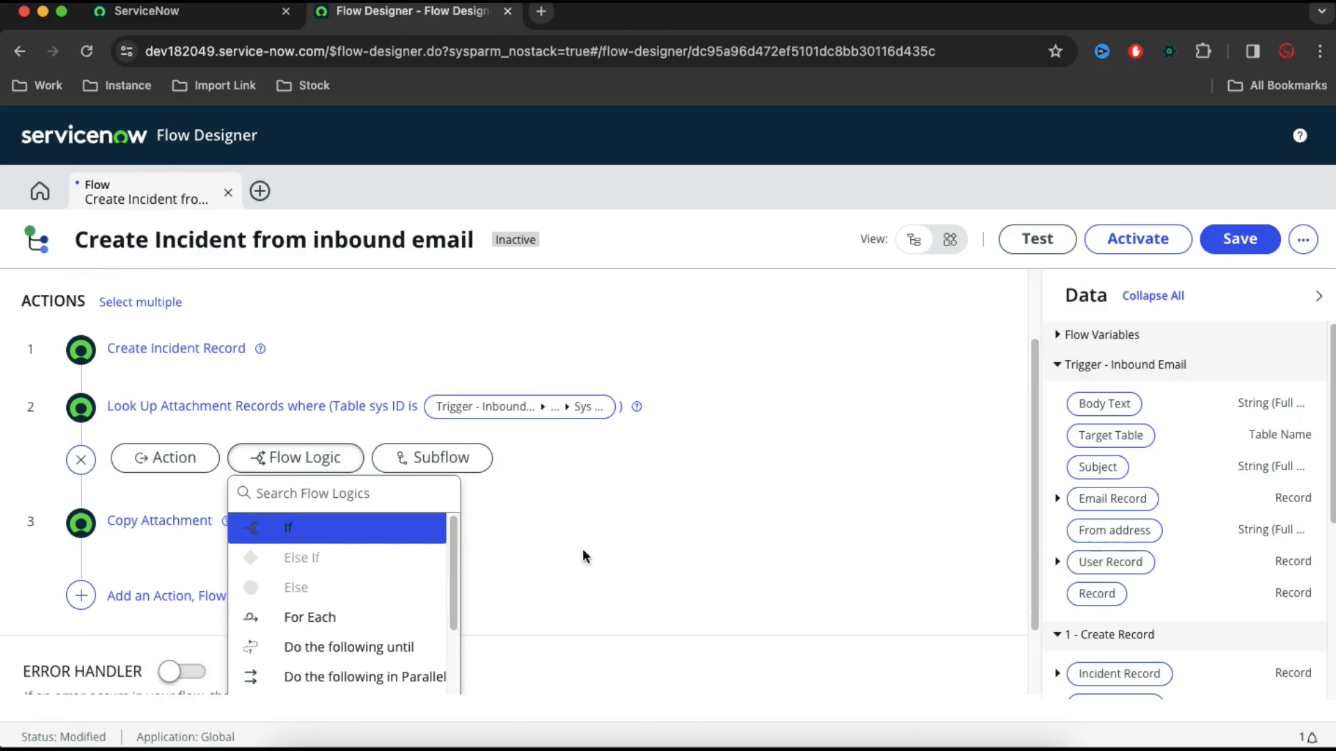
click(298, 619)
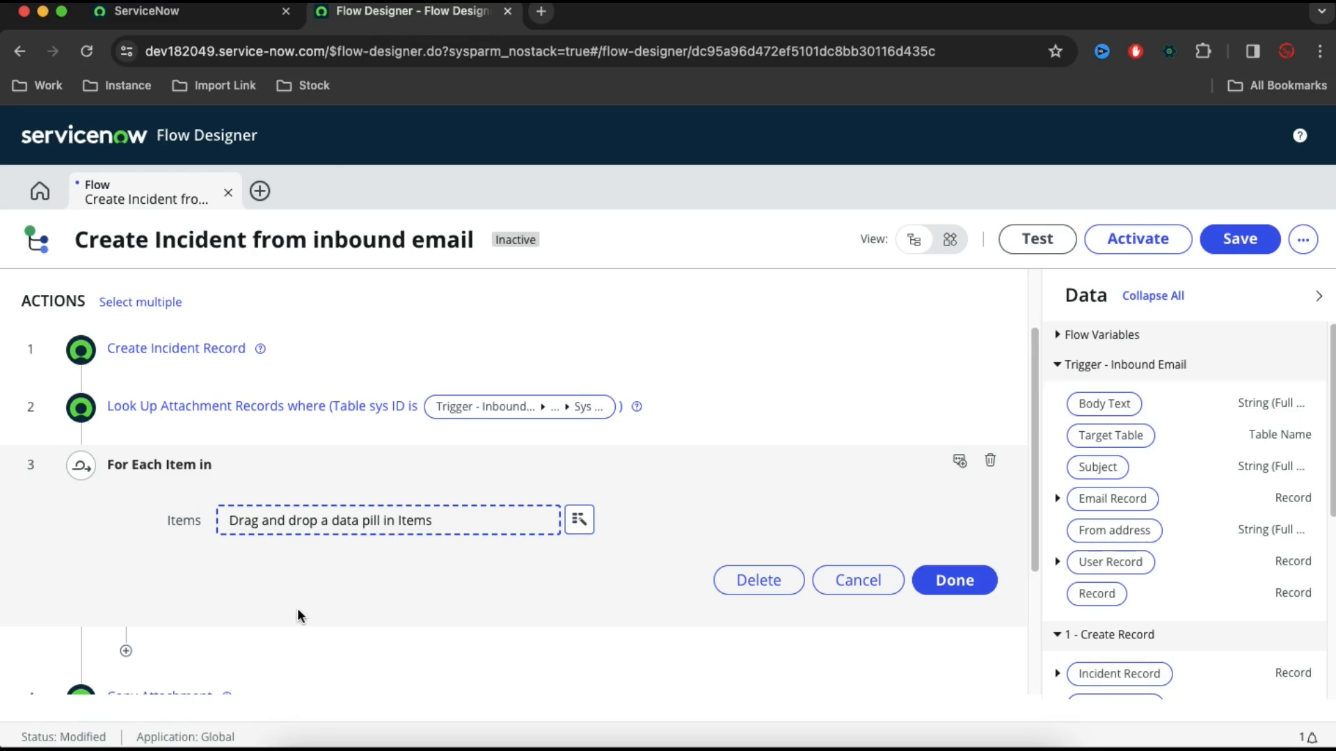
Set the For Each loop's Items to Attachment Records from the Look Up Records action and finish the loop
click(584, 522)
click(570, 356)
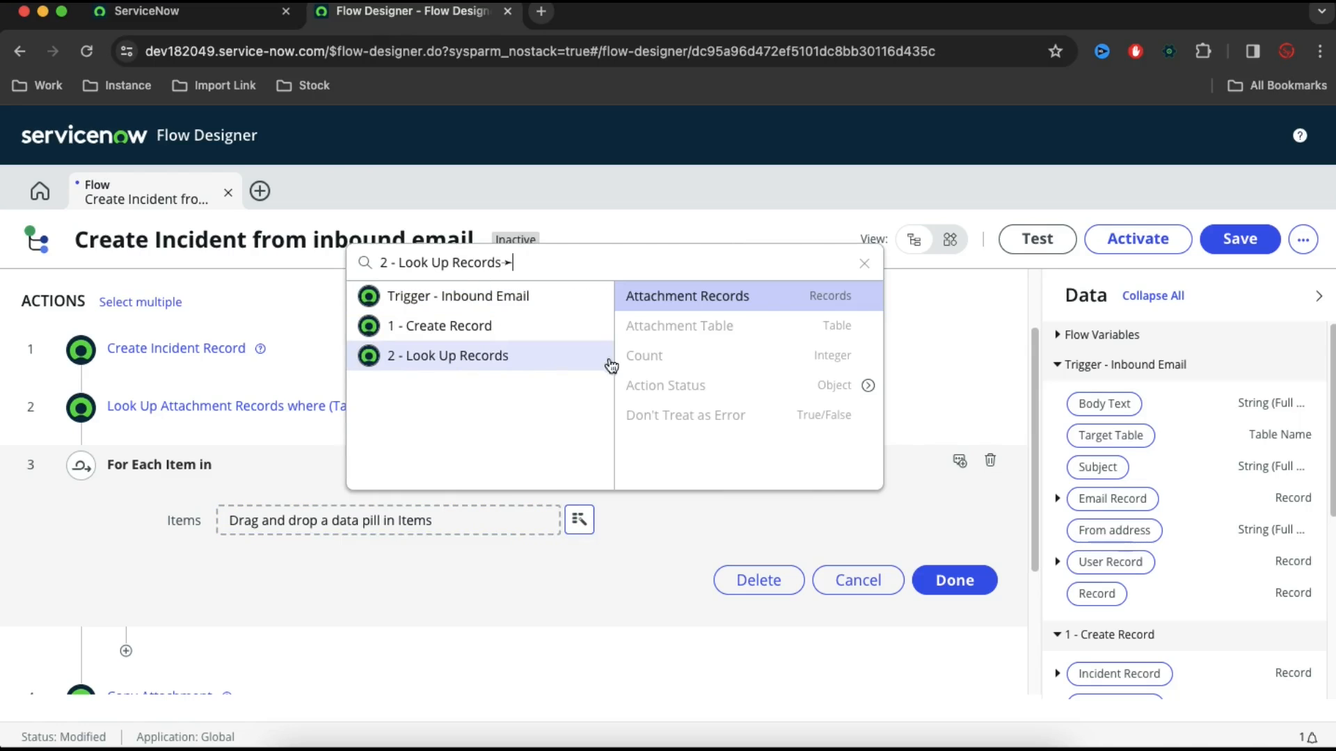
click(697, 304)
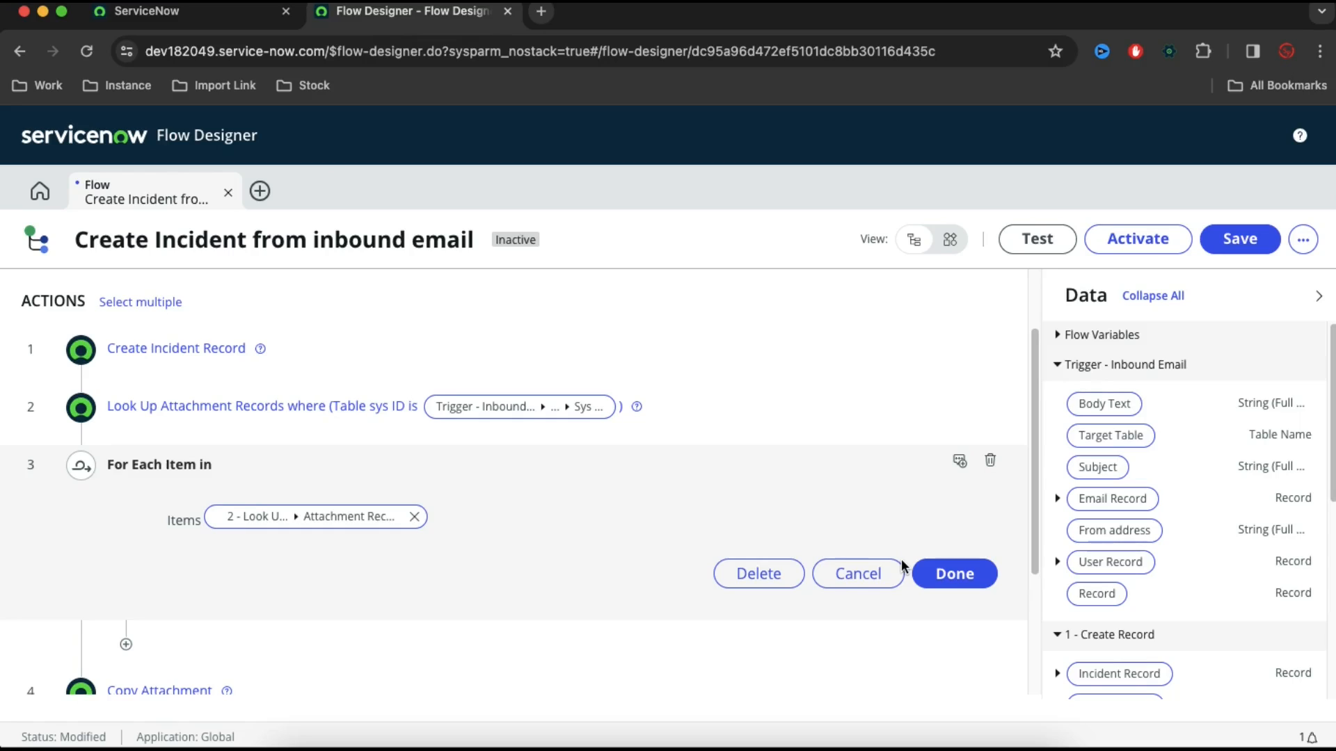
click(975, 575)
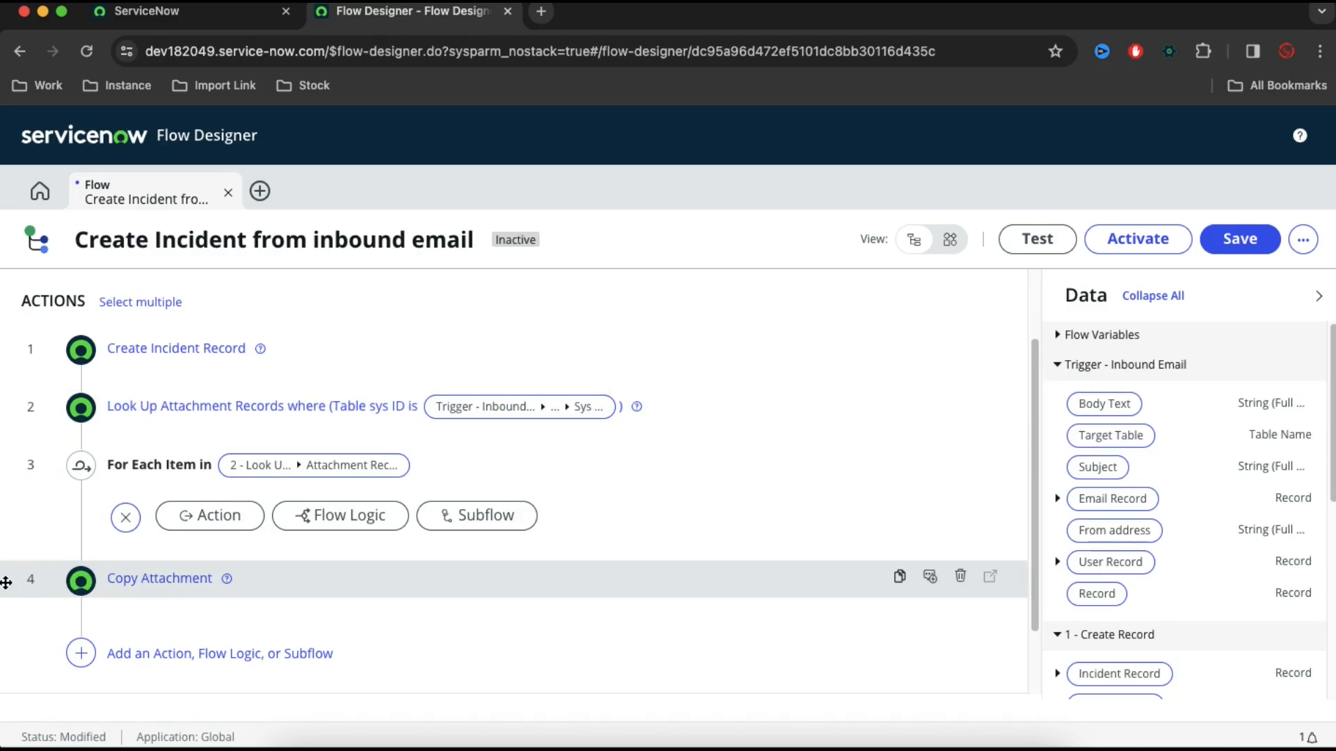
Move Copy Attachment inside the For Each loop and set its Source Attachment Record to the loop's Attachment Record
drag(6, 582, 127, 450)
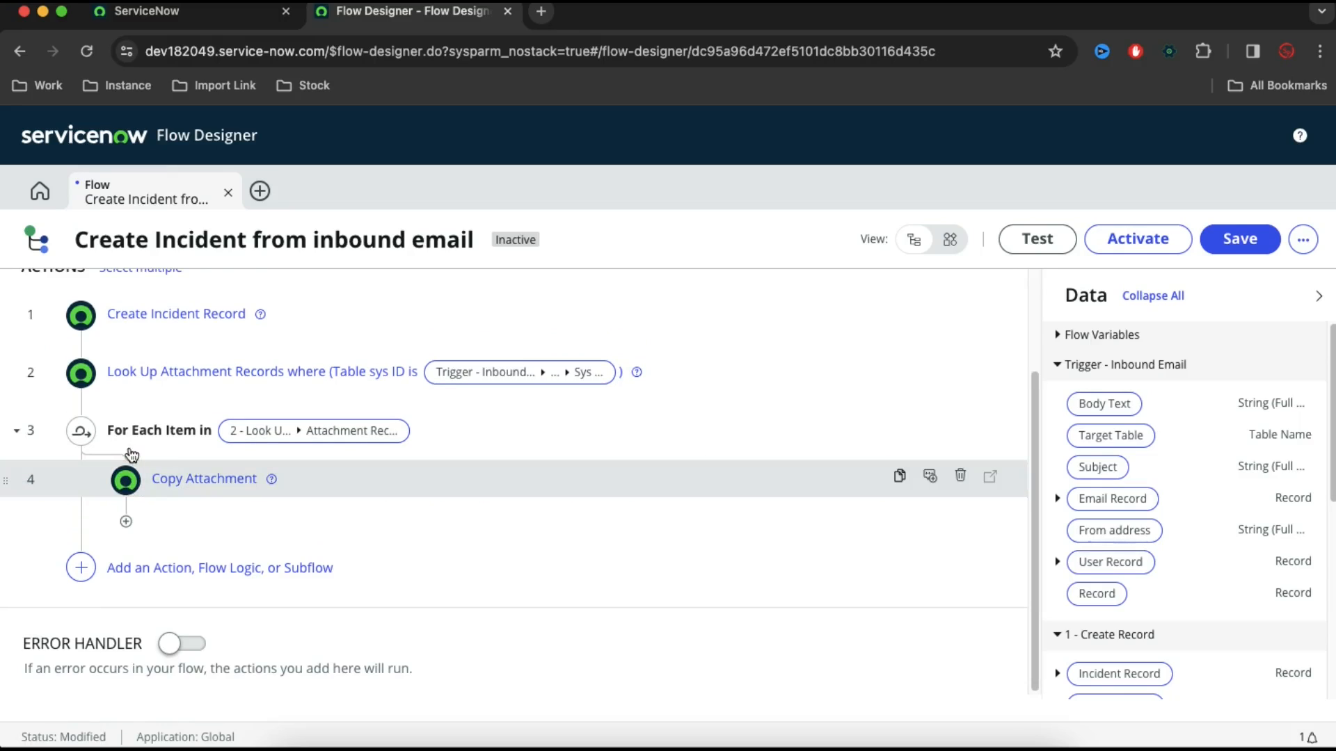
click(205, 487)
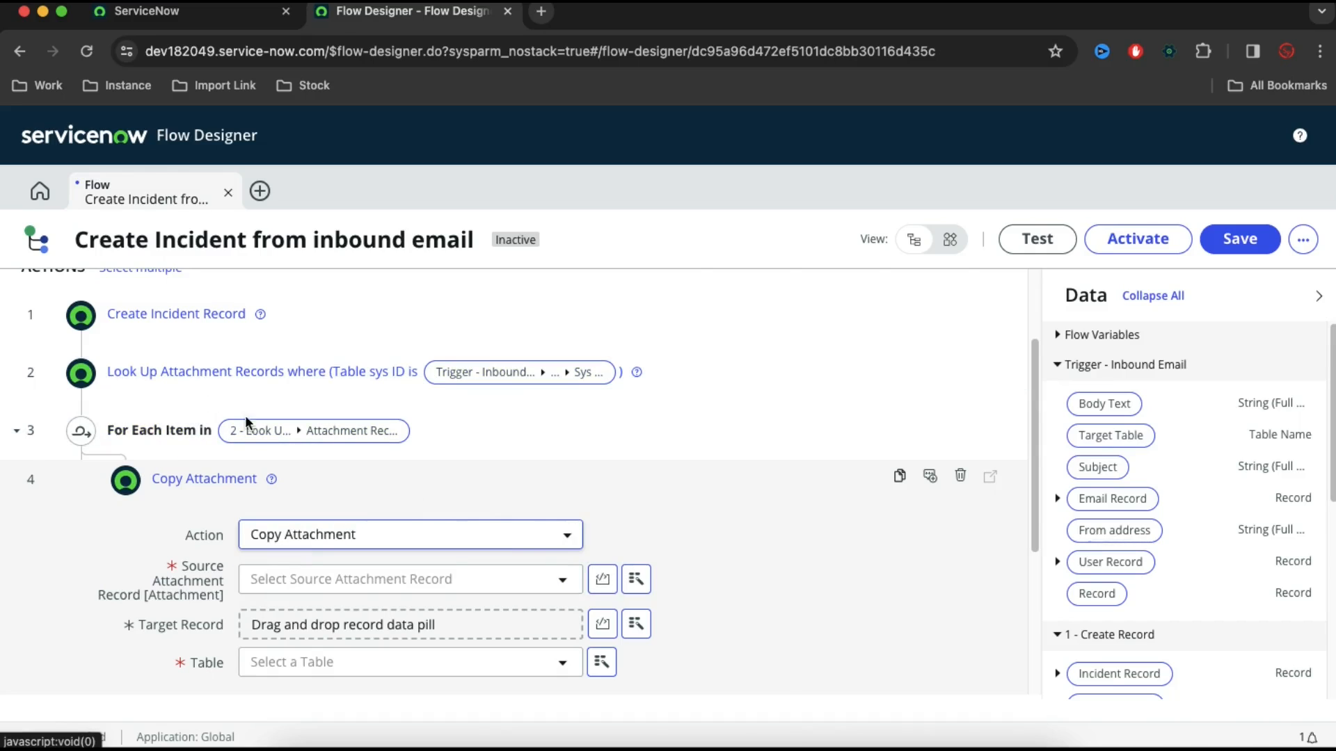
click(636, 580)
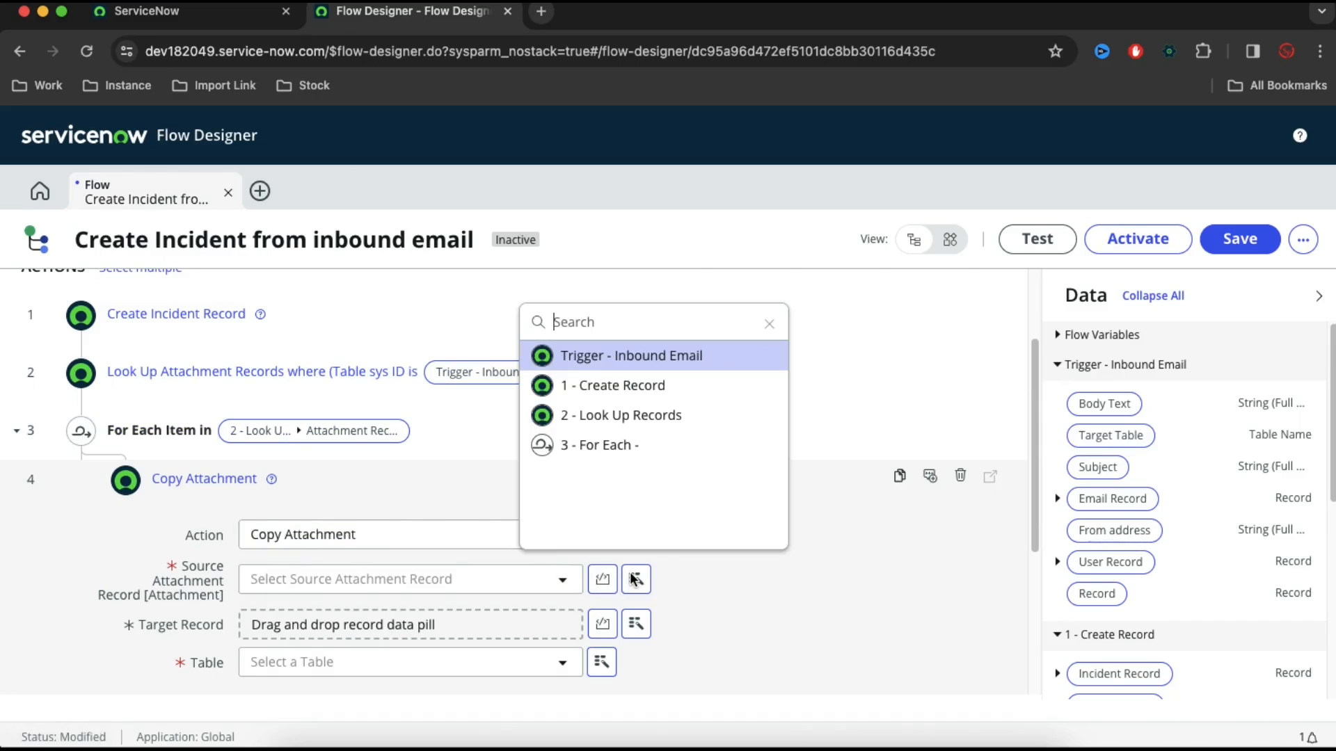
click(604, 444)
click(773, 370)
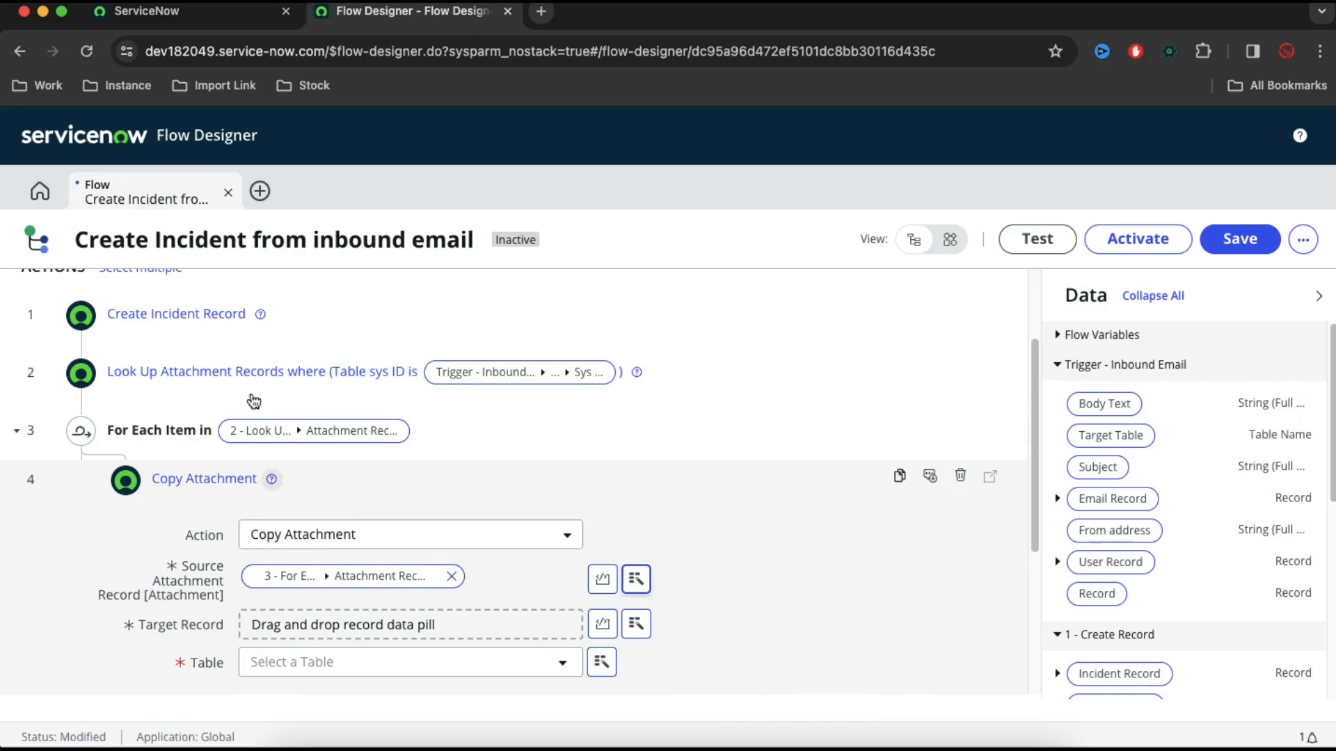
Set Copy Attachment's Target Record to the Incident Record from Create Record, finish the action and save the flow
click(636, 623)
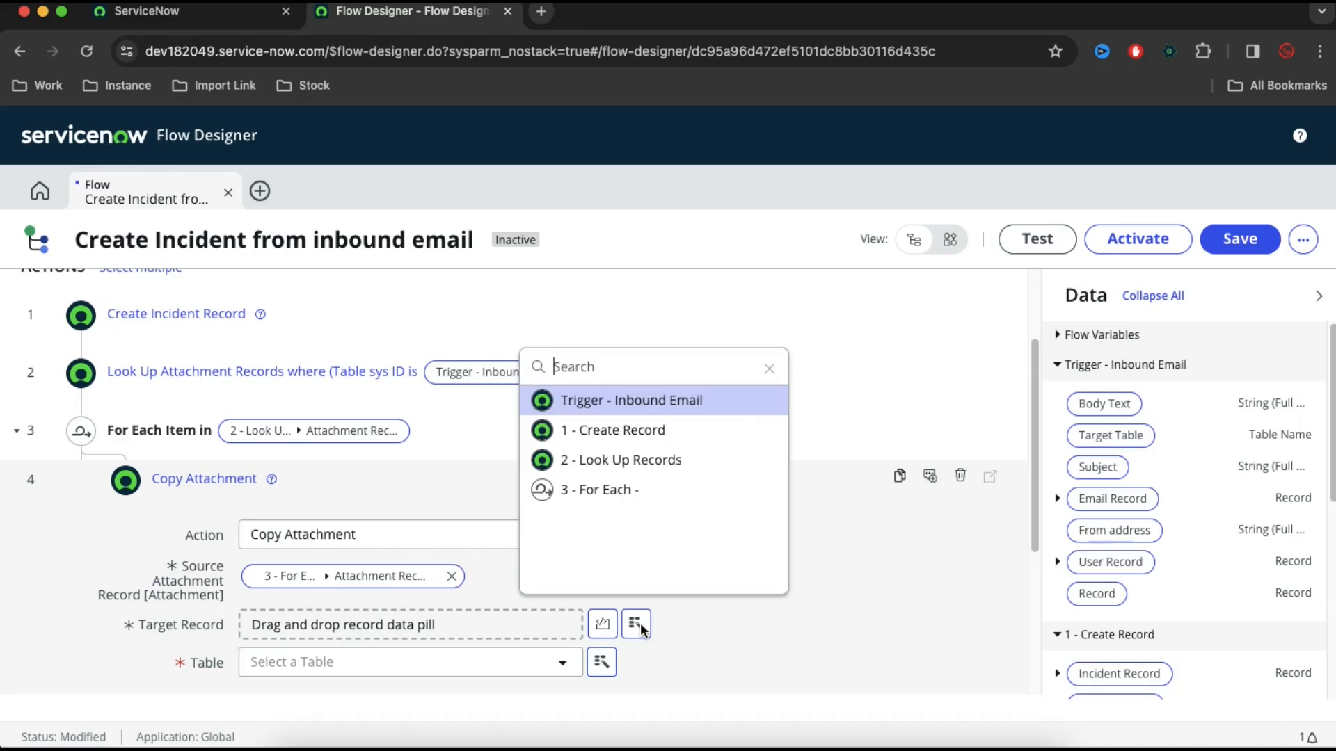
click(642, 435)
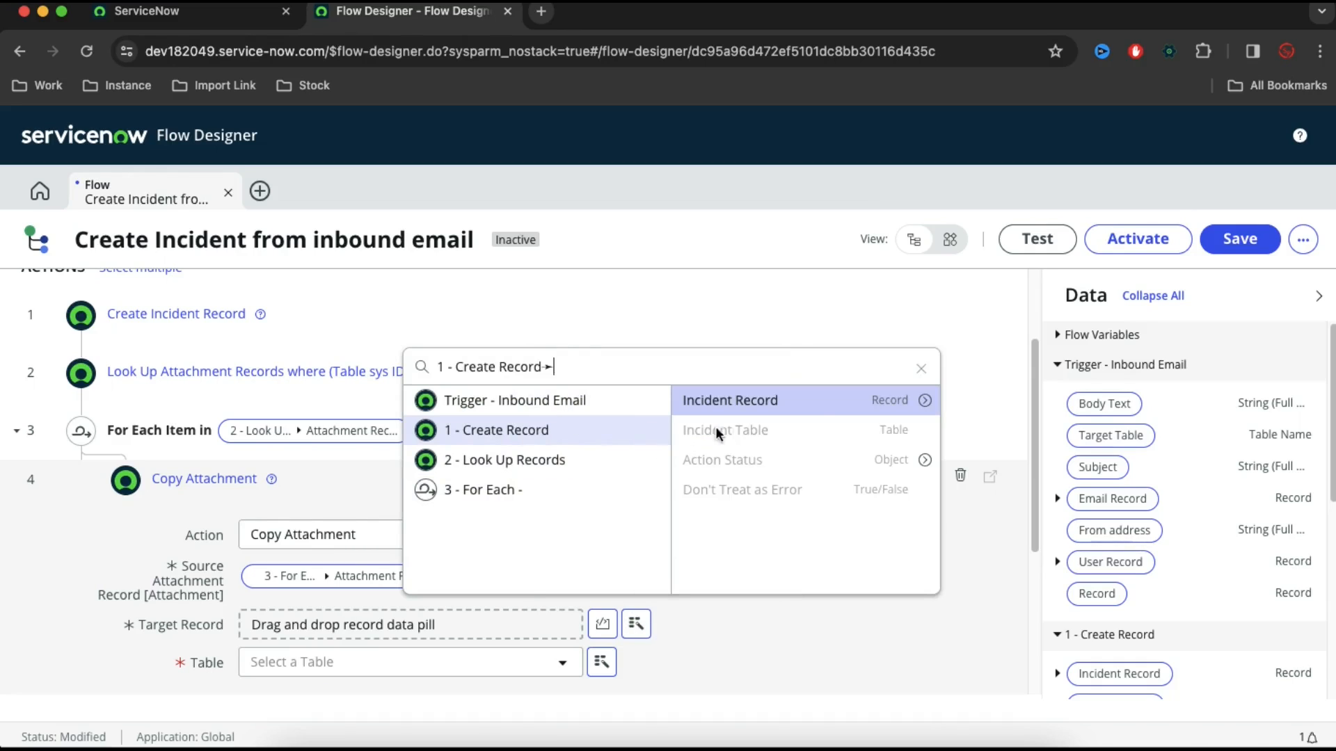
click(806, 410)
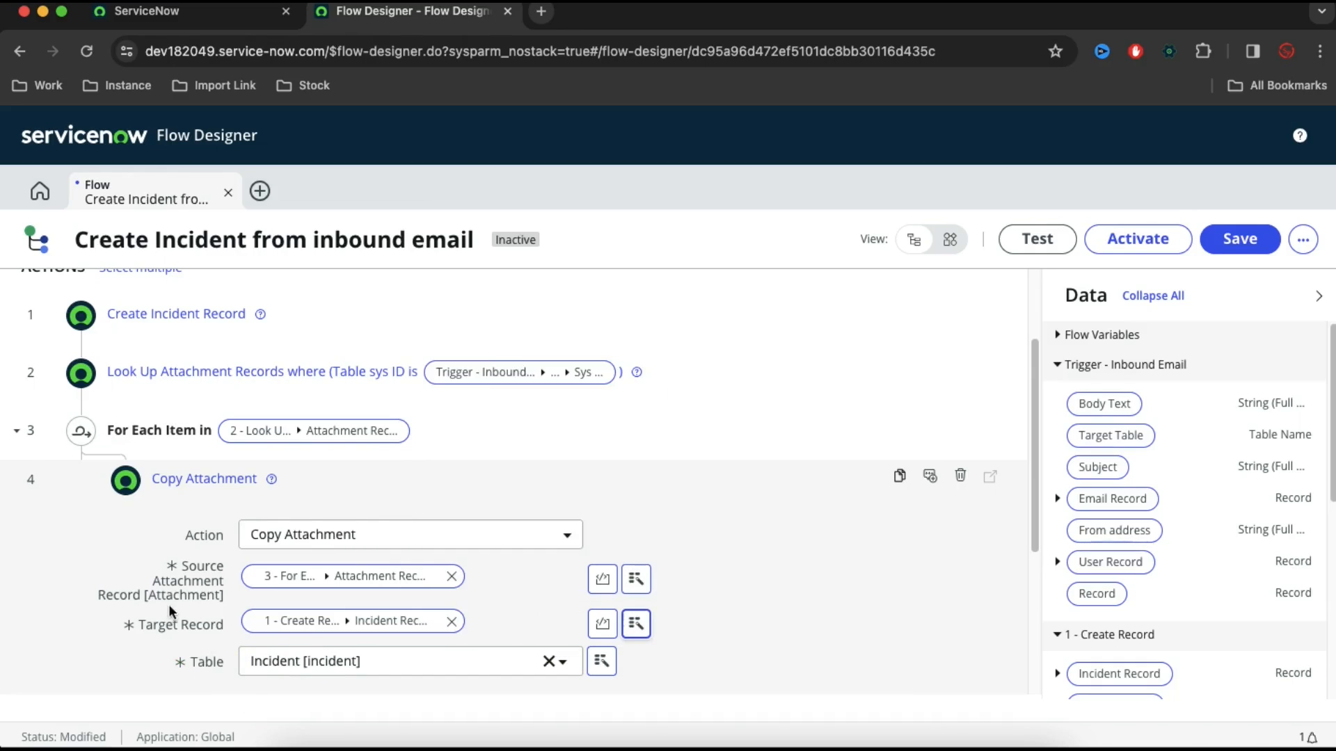
scroll(176, 641, down, 1)
click(950, 663)
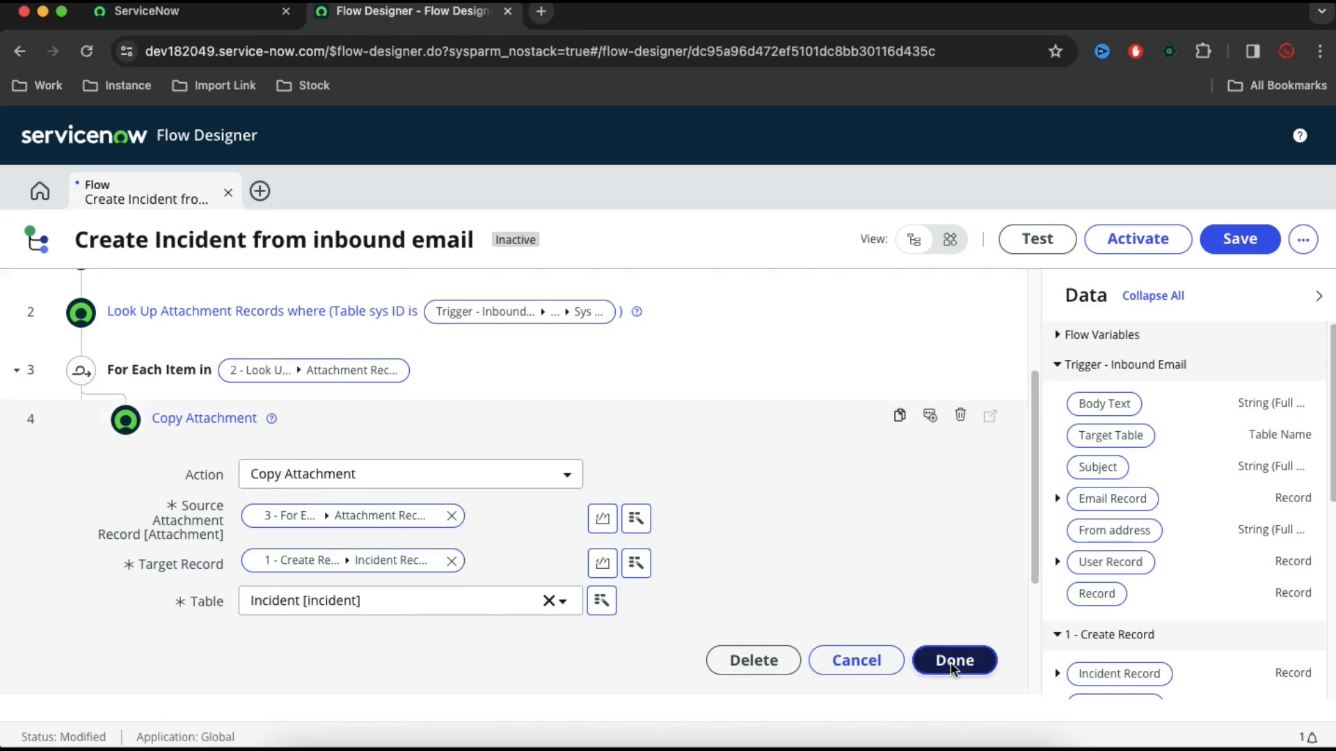
scroll(949, 624, up, 1)
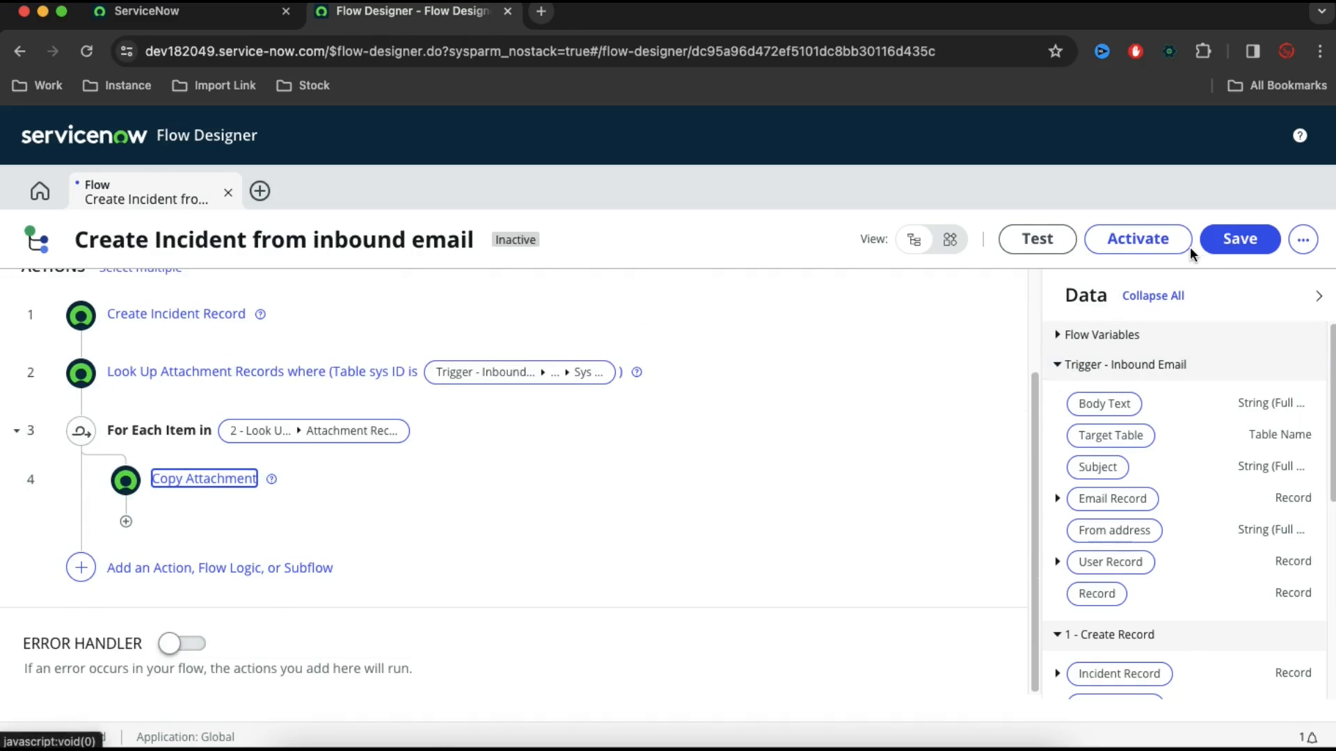
click(1228, 242)
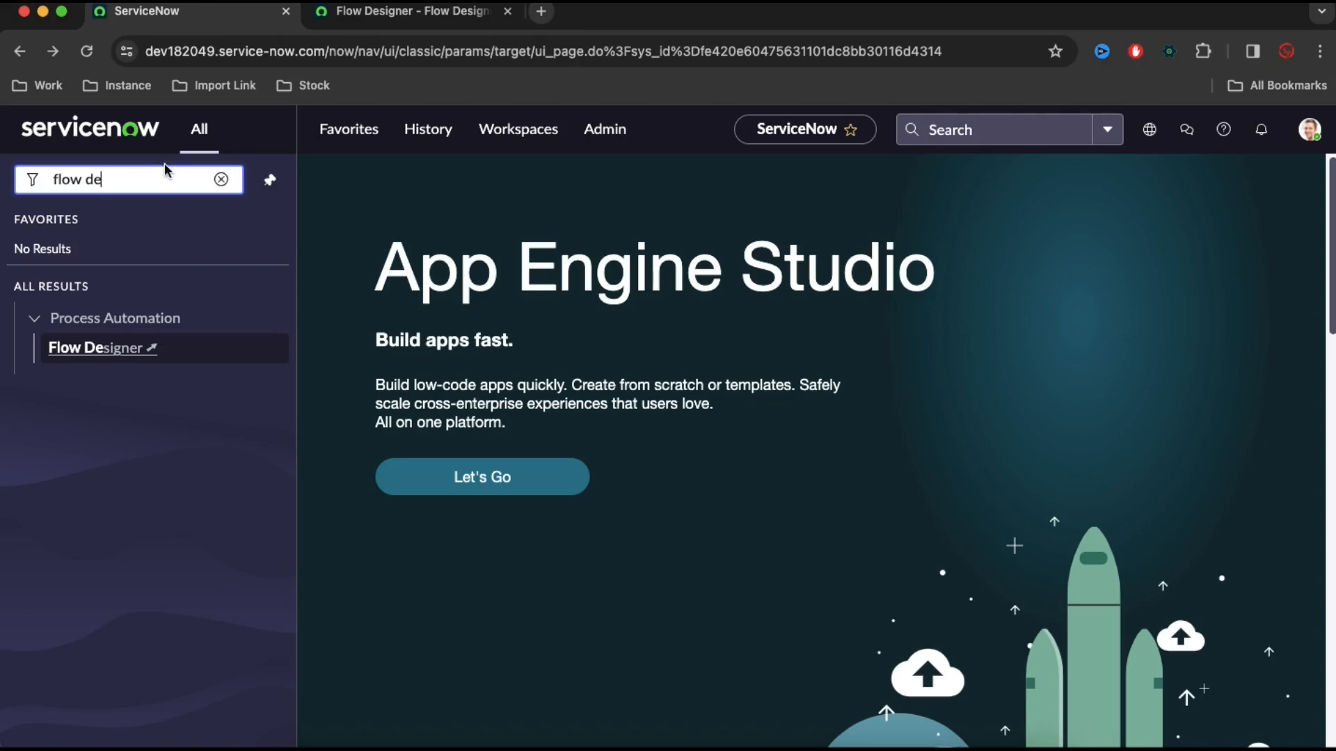
Open the Emails log under System Logs in the ServiceNow instance tab and start a new email record
key(super+a)
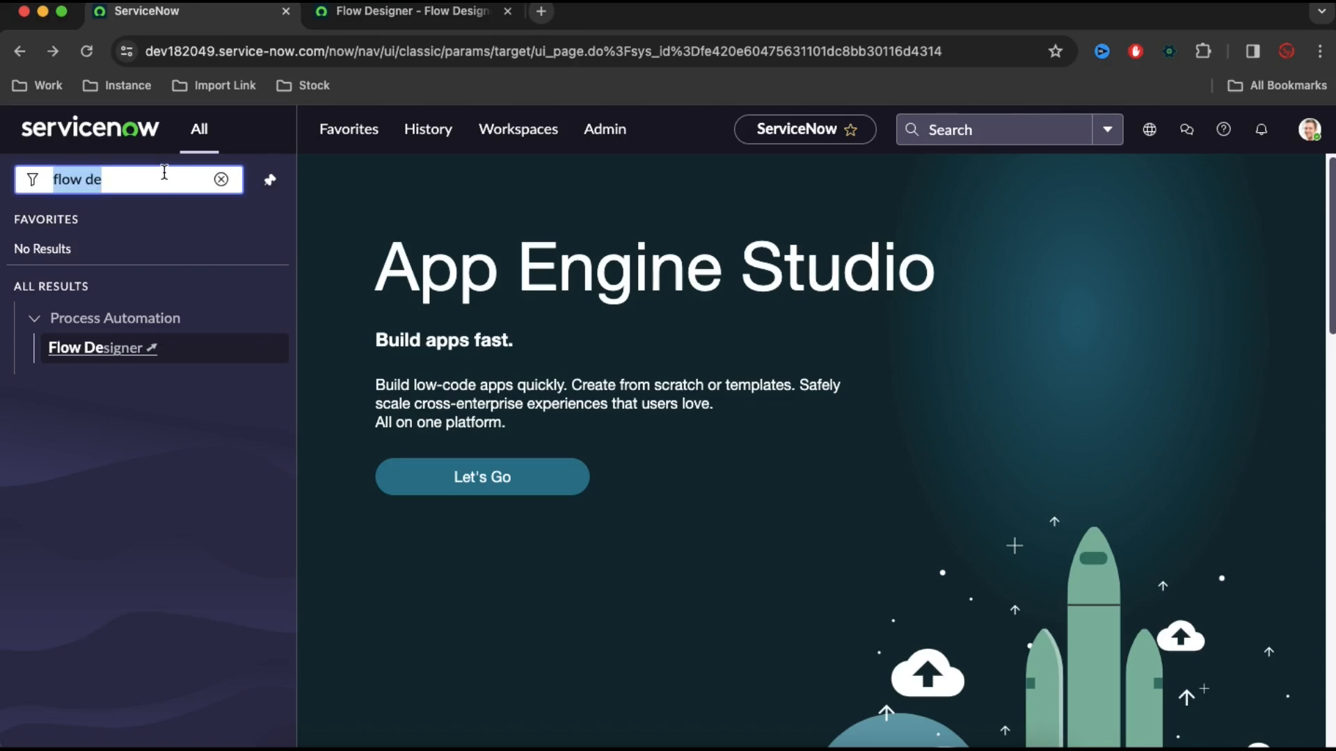
text(emails)
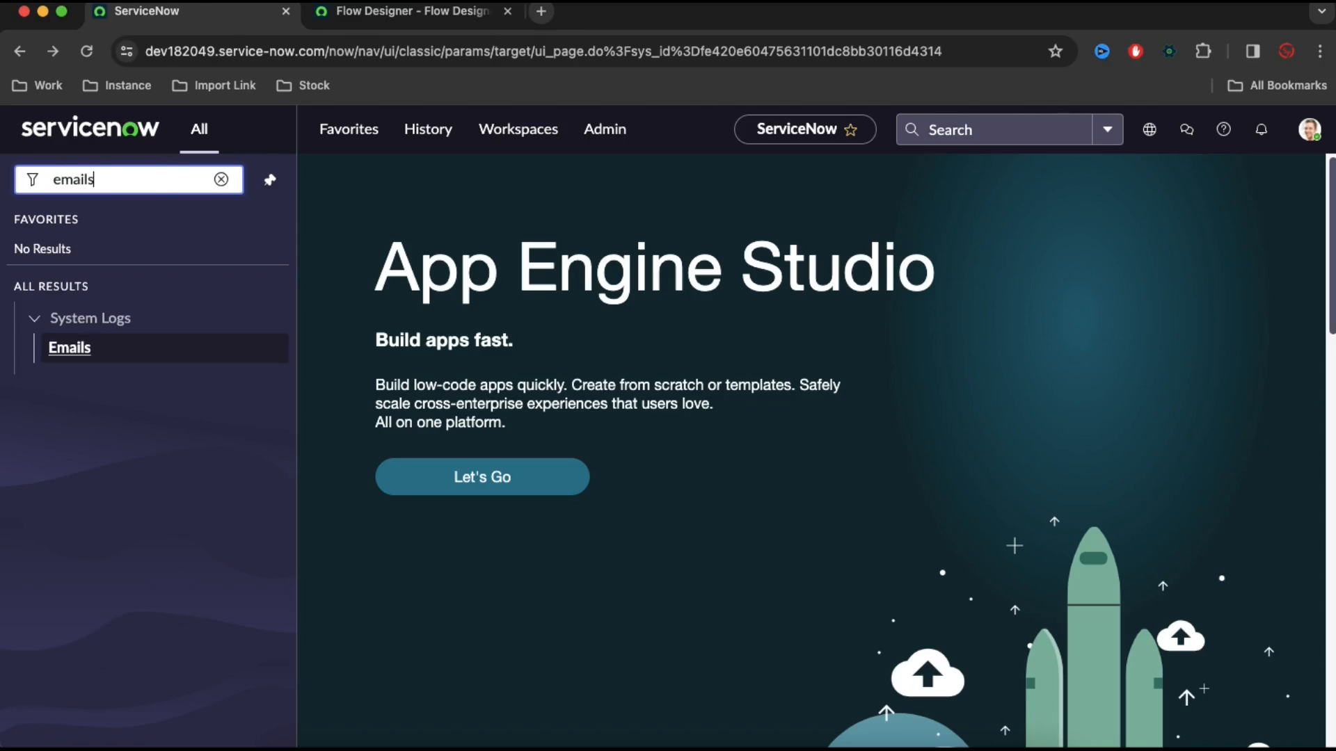
click(100, 351)
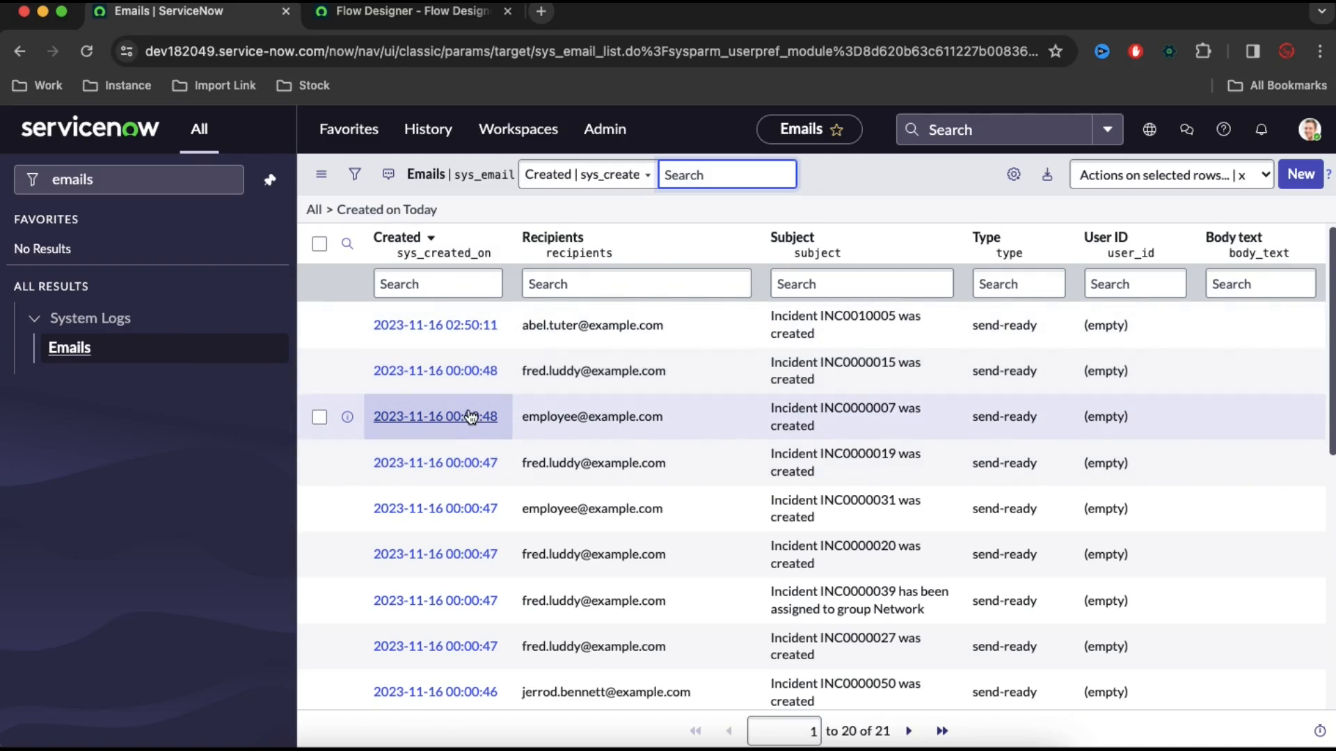
click(1296, 177)
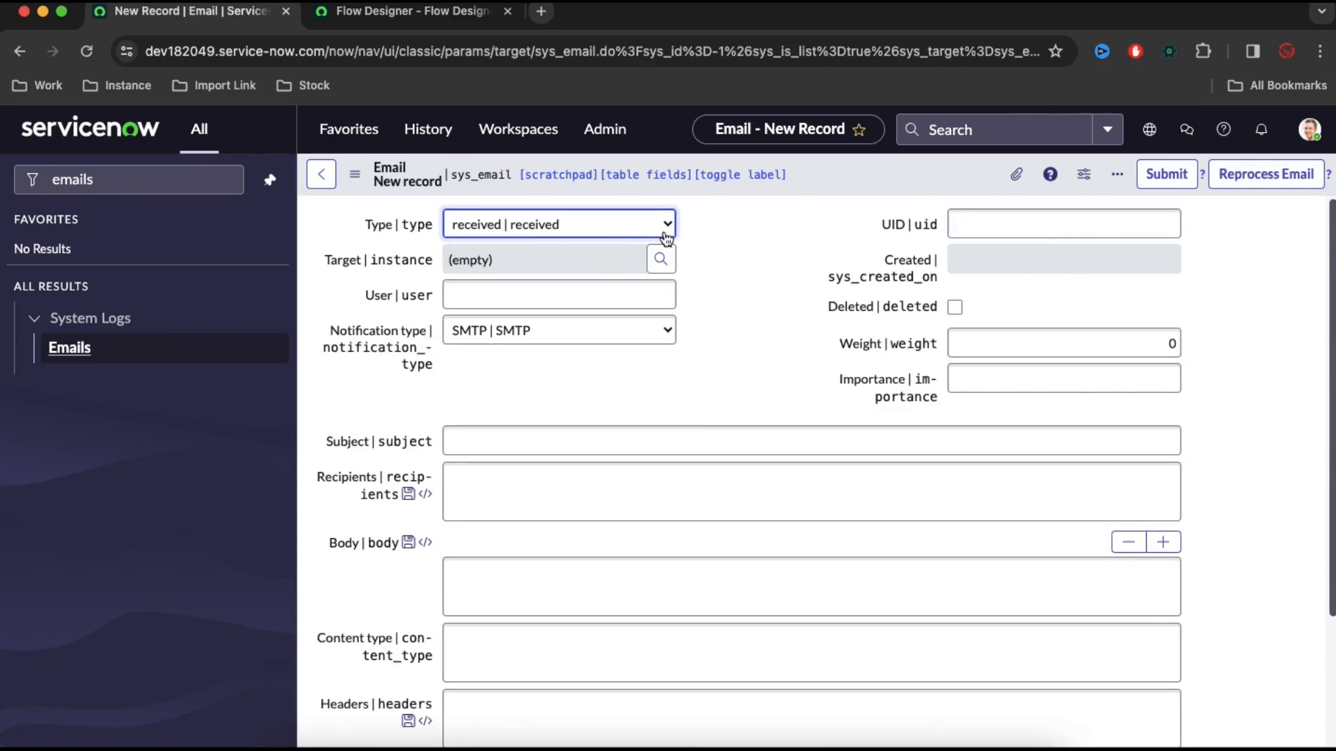
Set the new received email's subject to "Create Incident"
click(575, 436)
key(super+v)
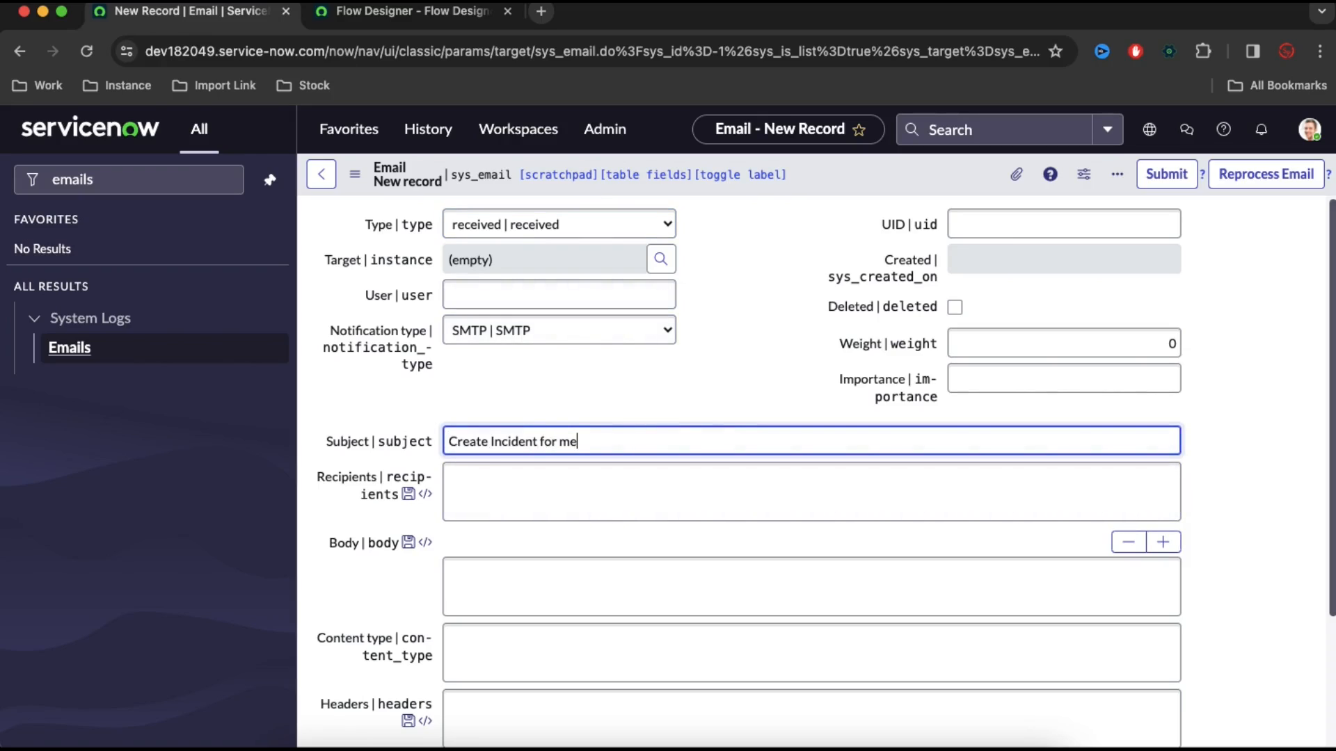
key(BackSpace)
key(BackSpace)
key(BackSpace)
key(BackSpace)
key(BackSpace)
key(BackSpace)
key(BackSpace)
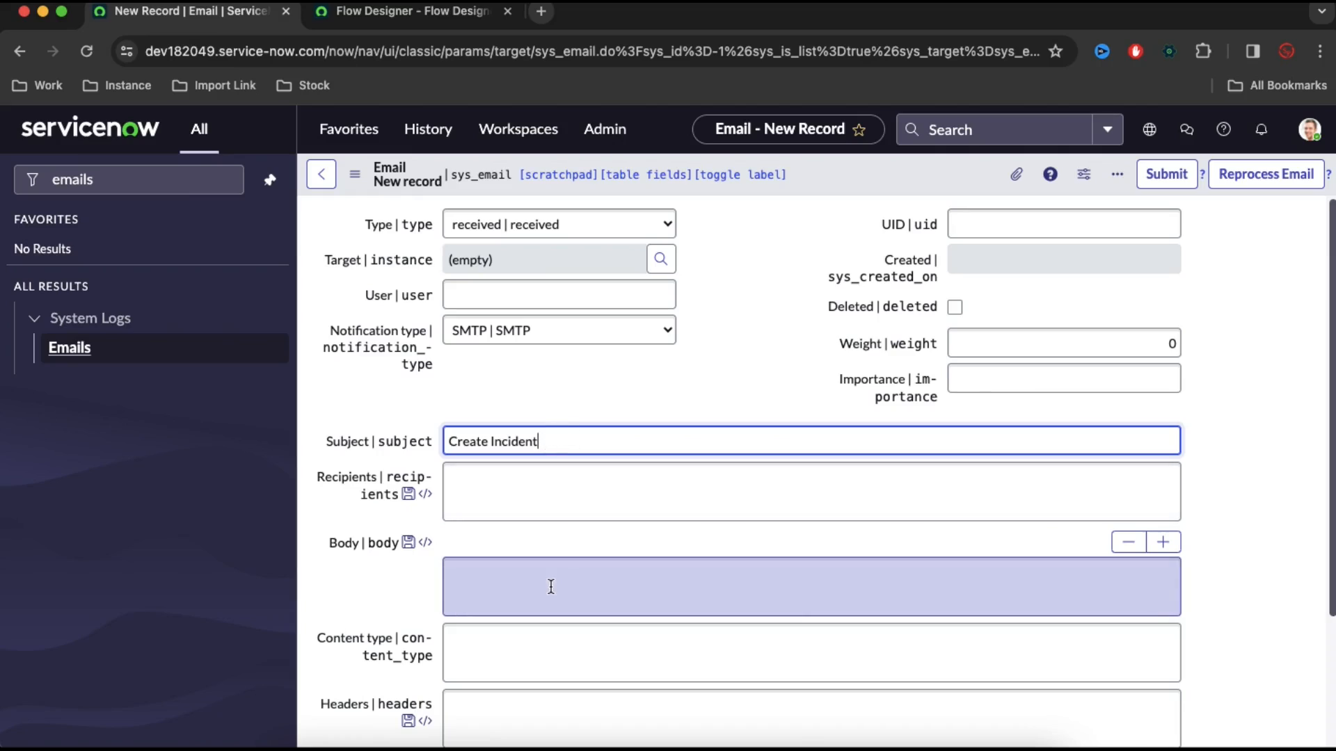
Open the Emails list in a separate browser tab and open an existing incident-created notification email there
click(551, 586)
super+click(104, 354)
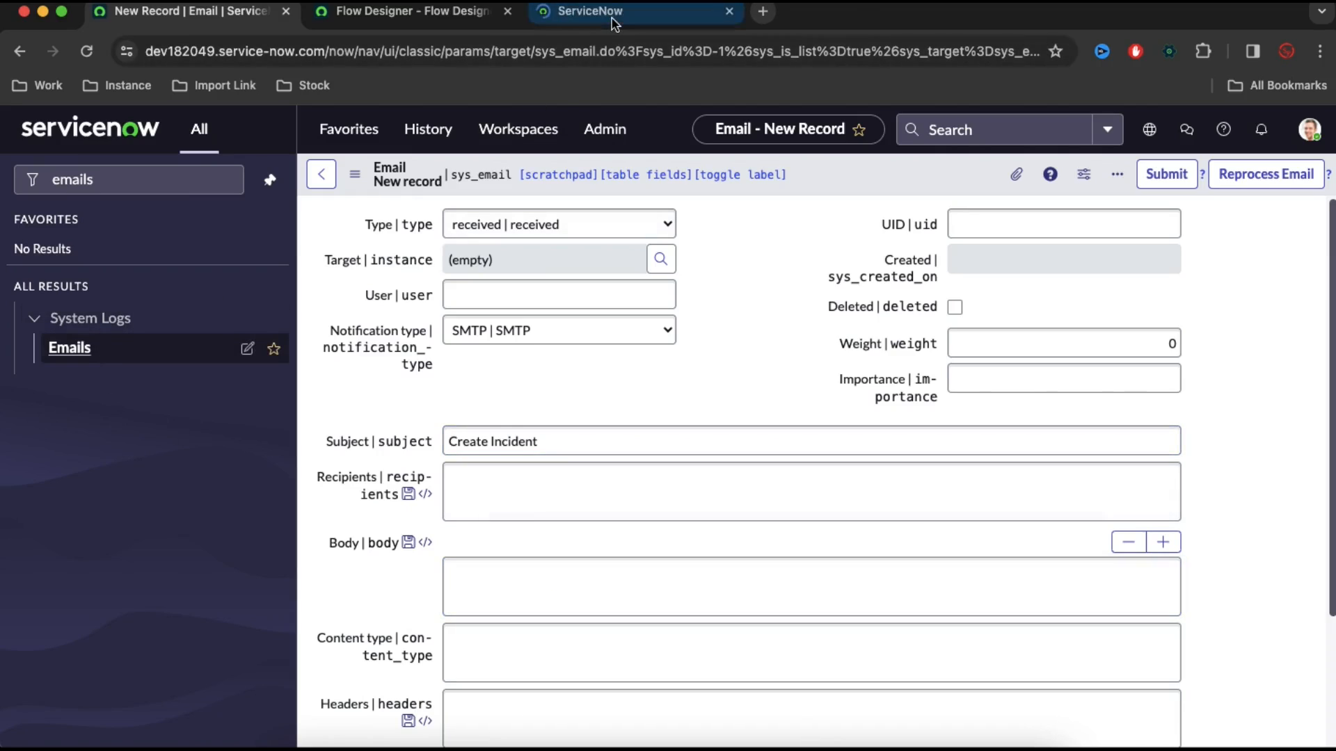
click(611, 16)
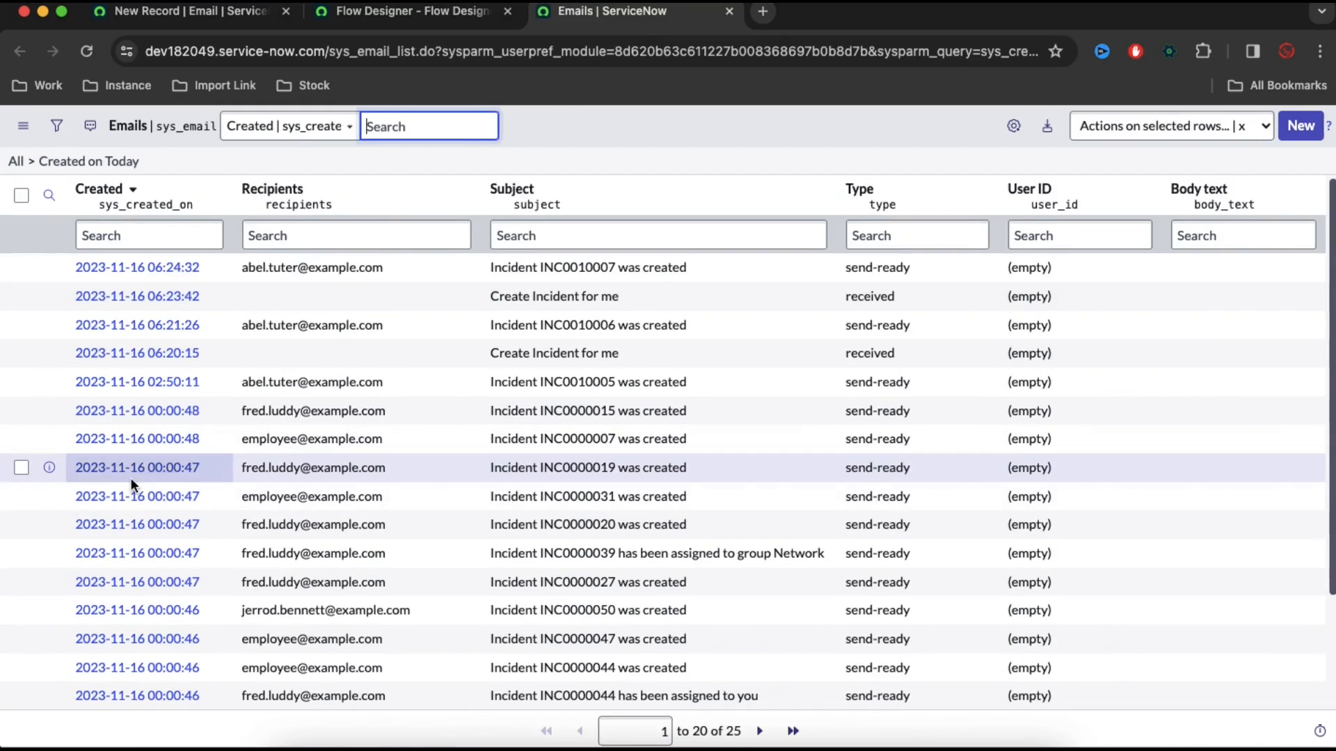
click(132, 479)
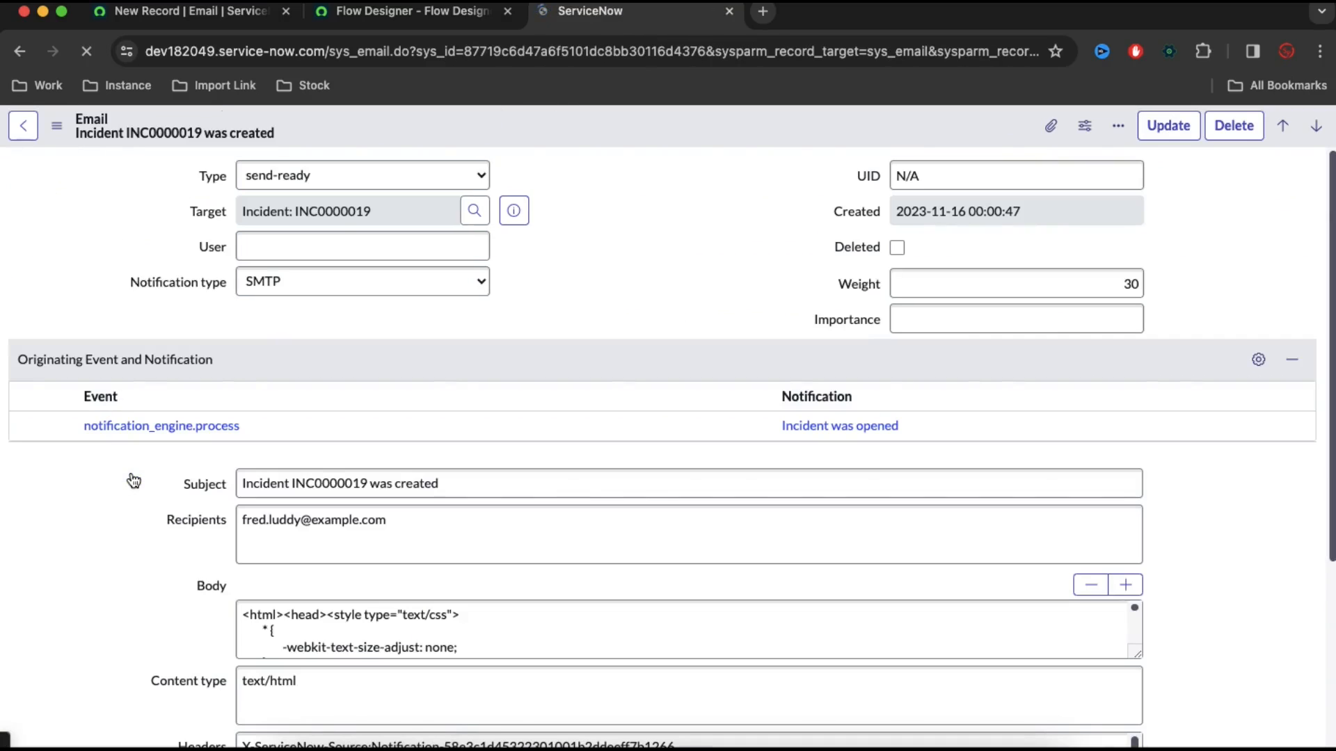
scroll(123, 518, down, 1)
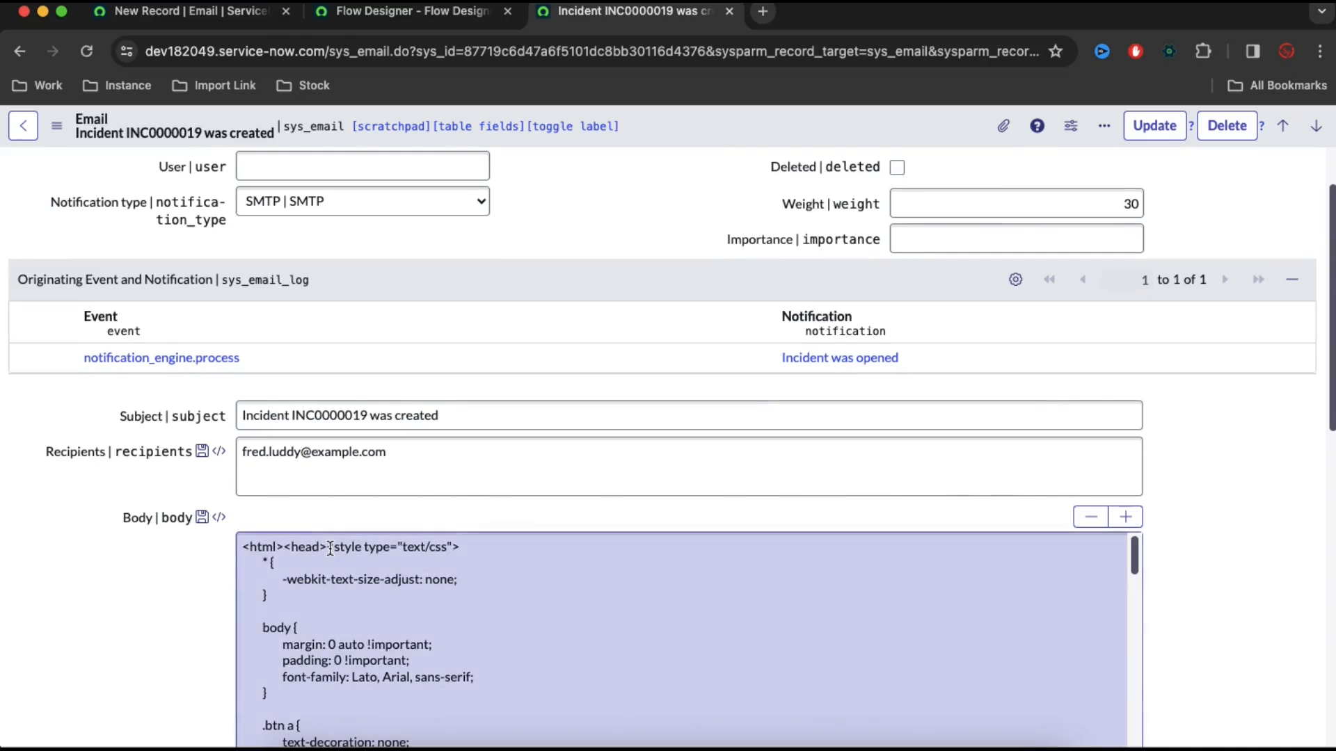
Copy the existing notification email's entire HTML body into the new email record's Body
click(330, 549)
key(super+a)
click(222, 12)
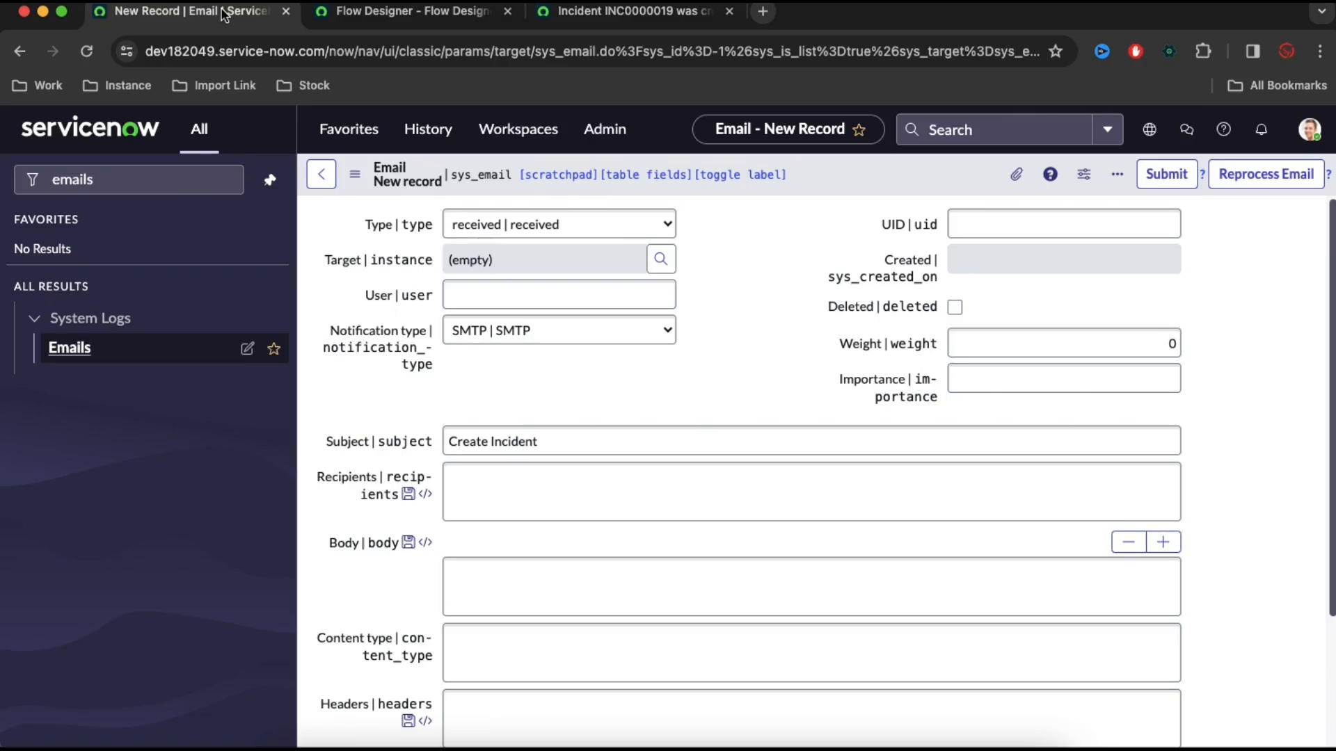
click(480, 566)
key(super+v)
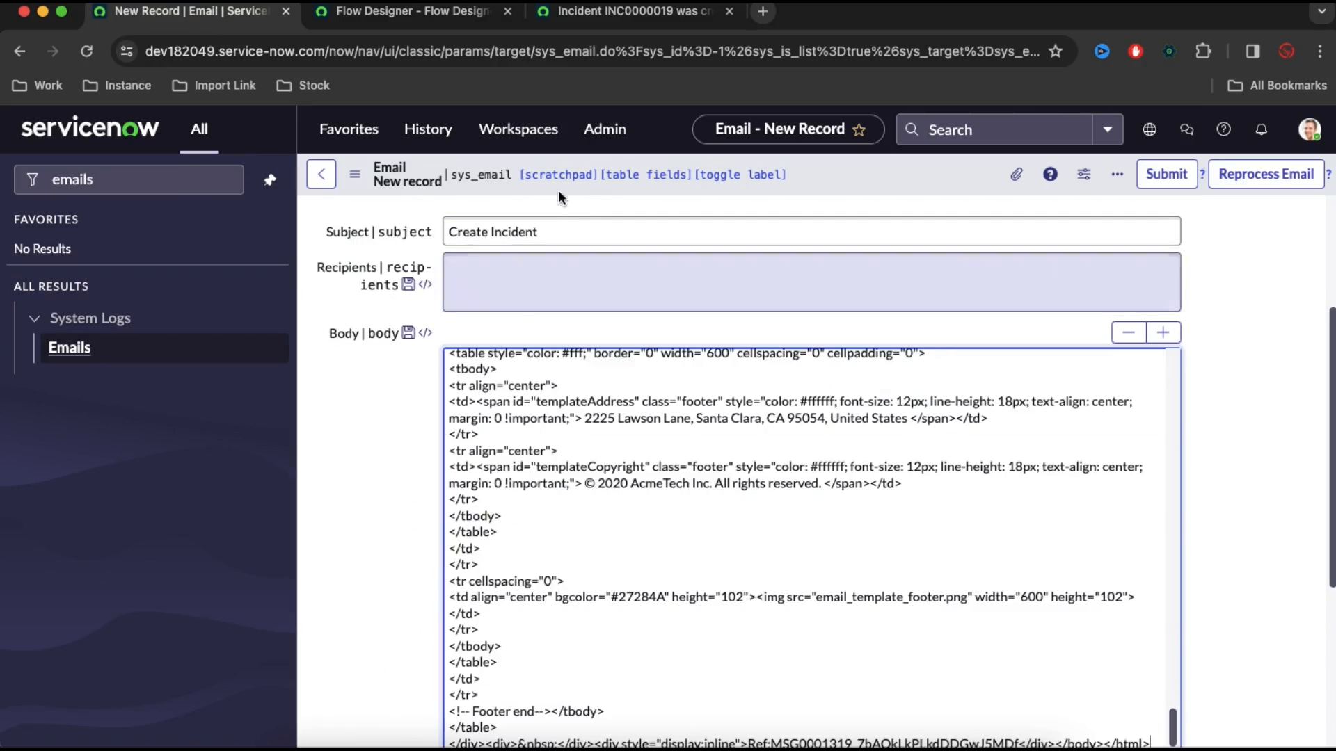
Copy the content type text/html from the existing notification email into the new email record's Content type
click(616, 14)
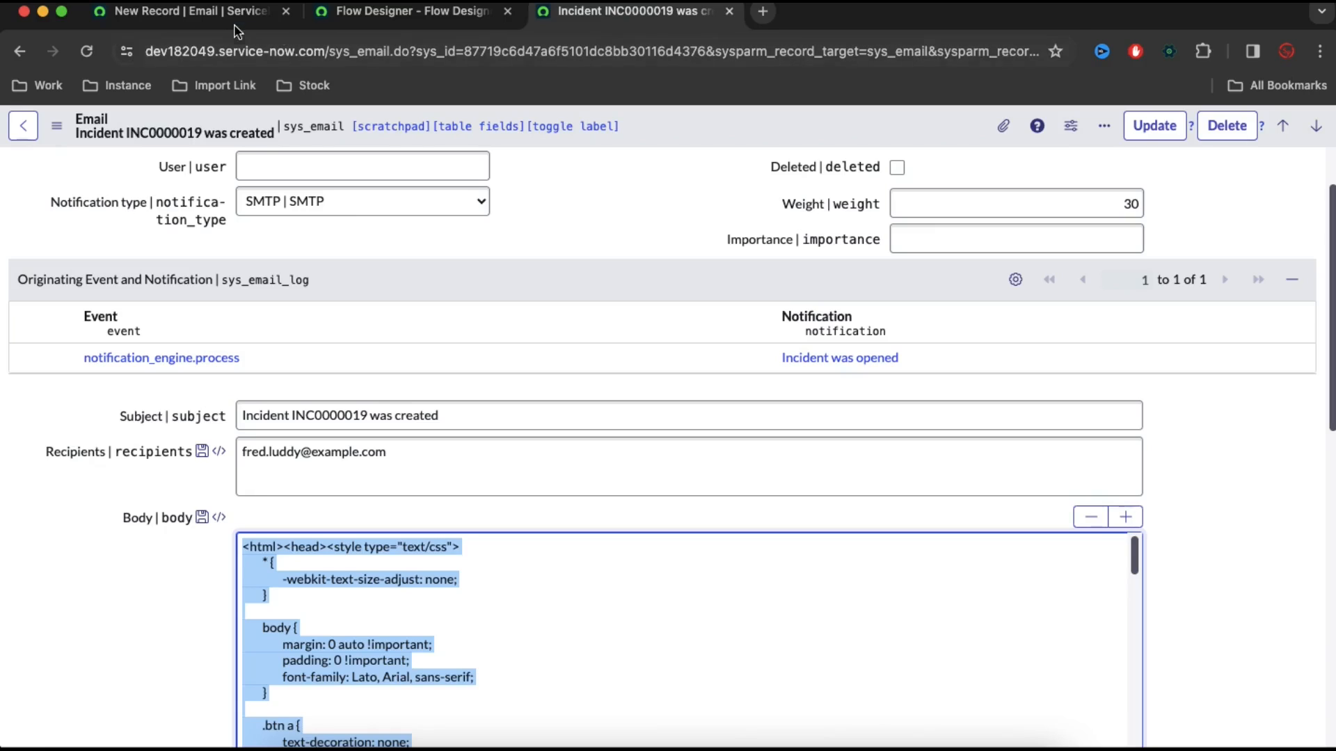
click(209, 13)
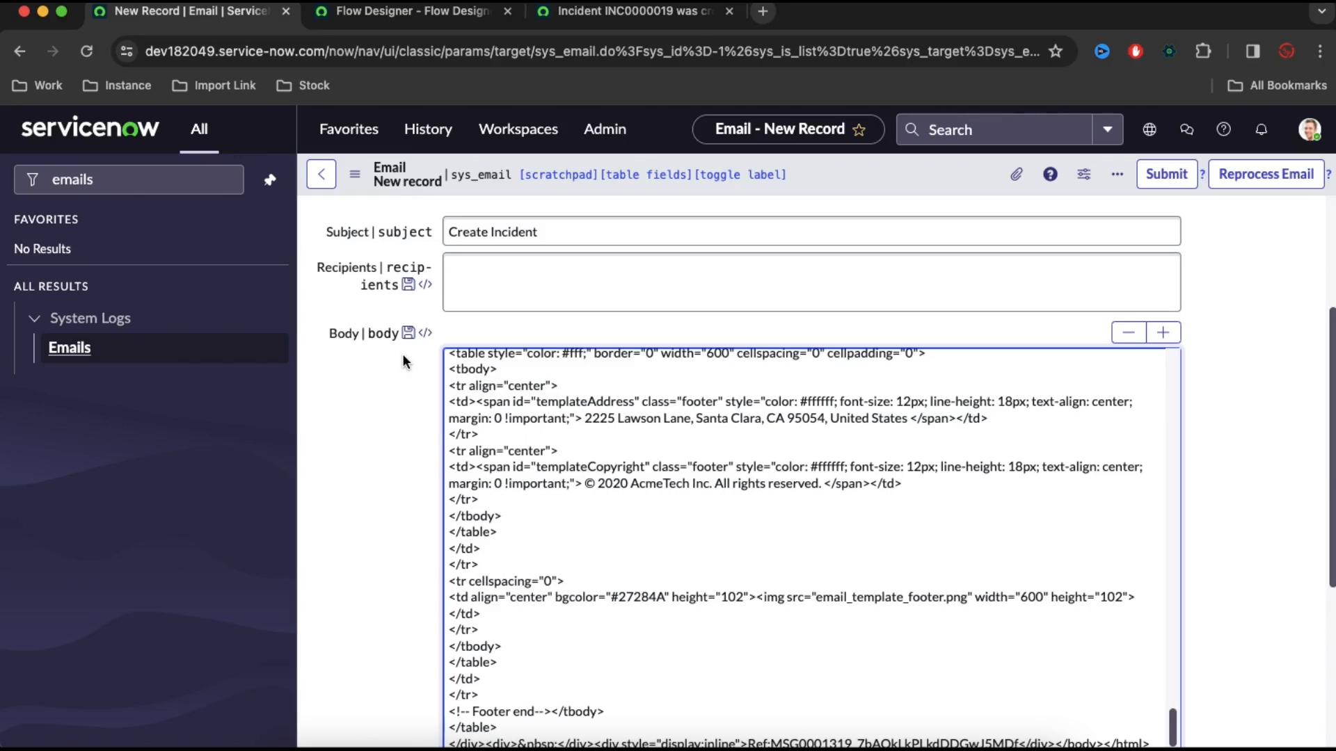
click(627, 11)
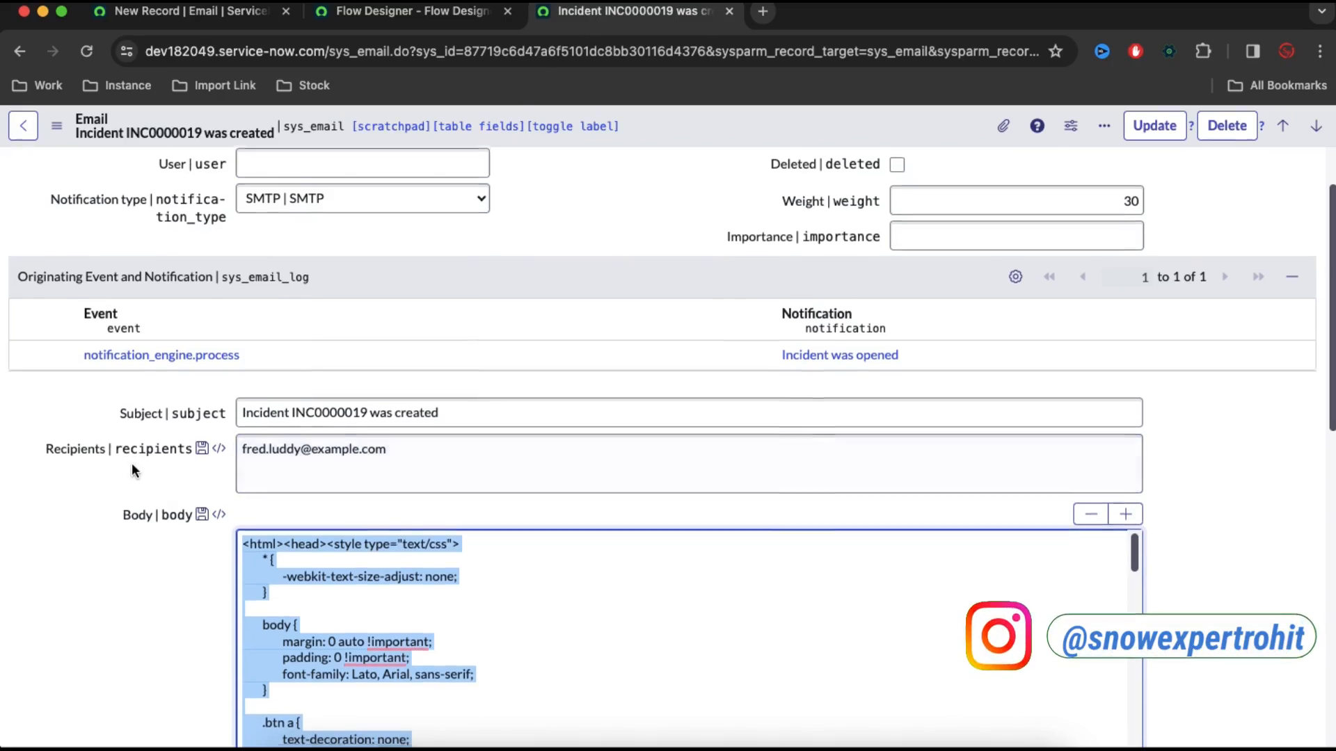
scroll(132, 462, down, 5)
click(261, 583)
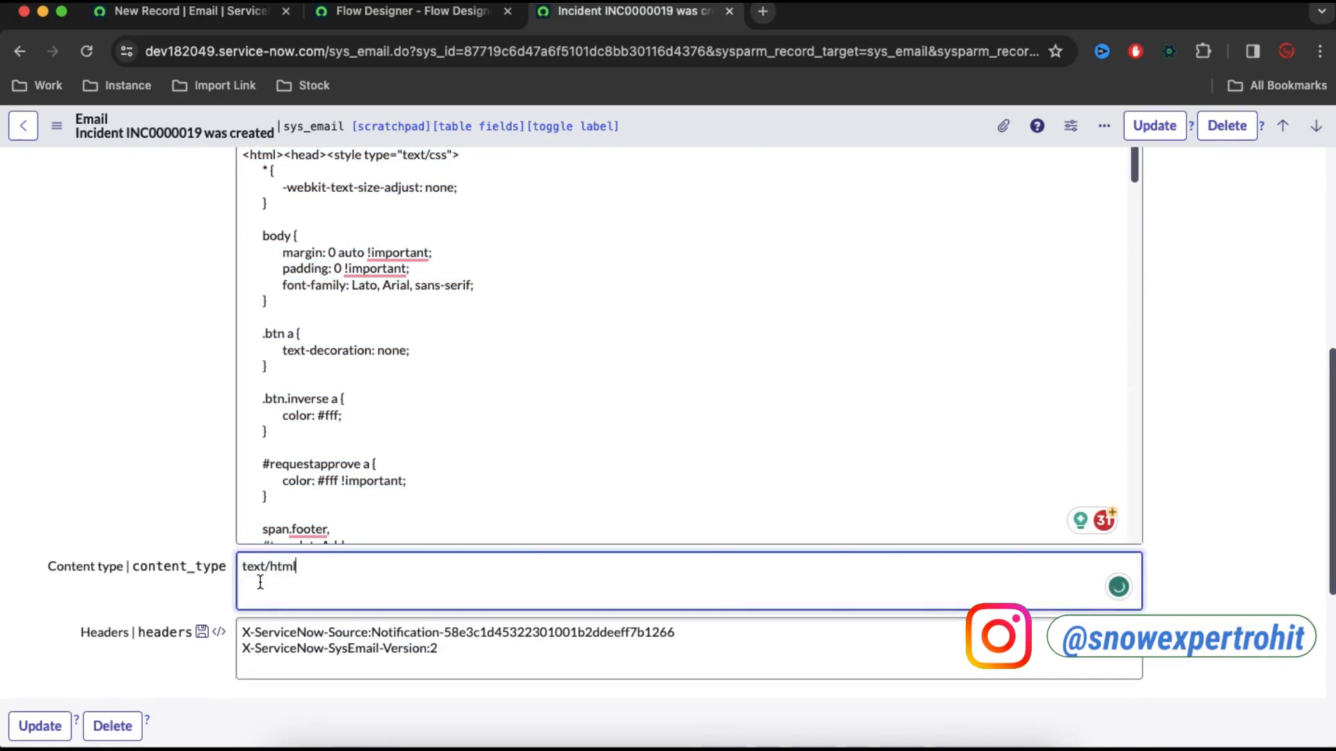
triple_click(260, 582)
key(cmd+c)
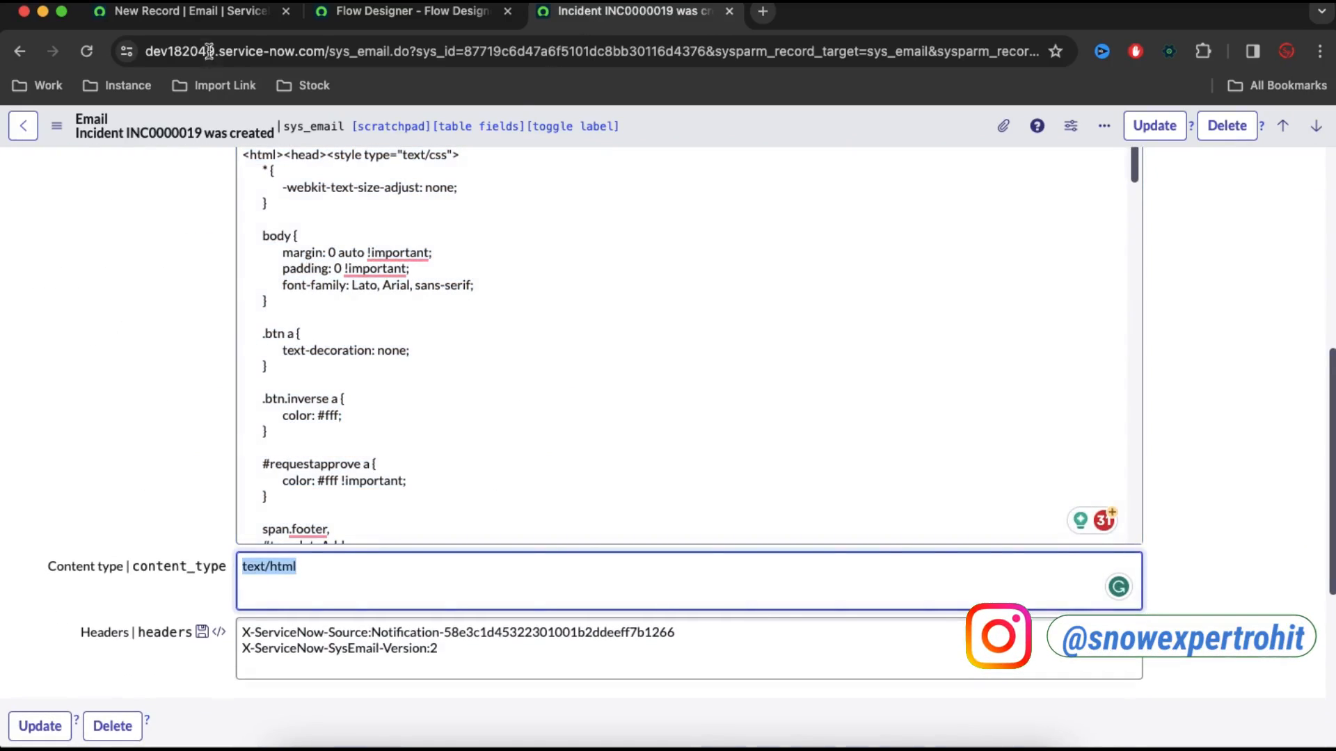
click(198, 13)
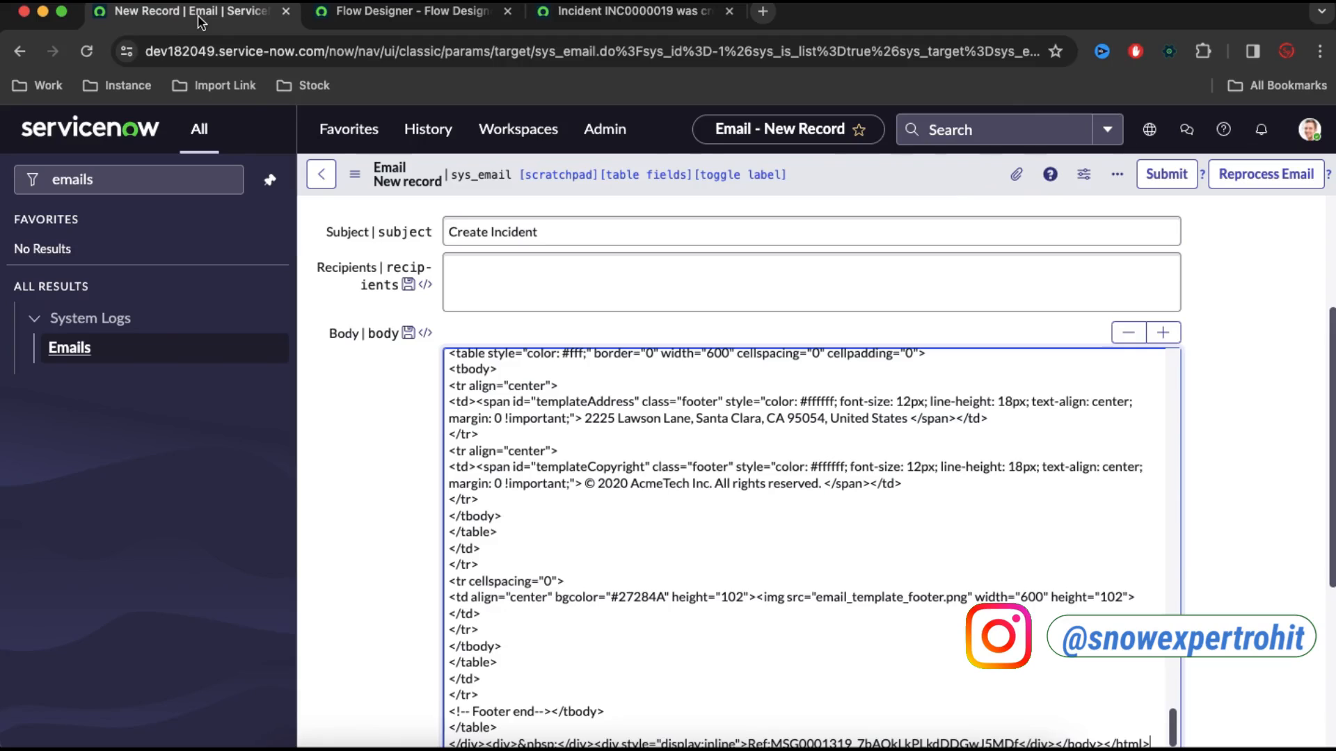
click(462, 498)
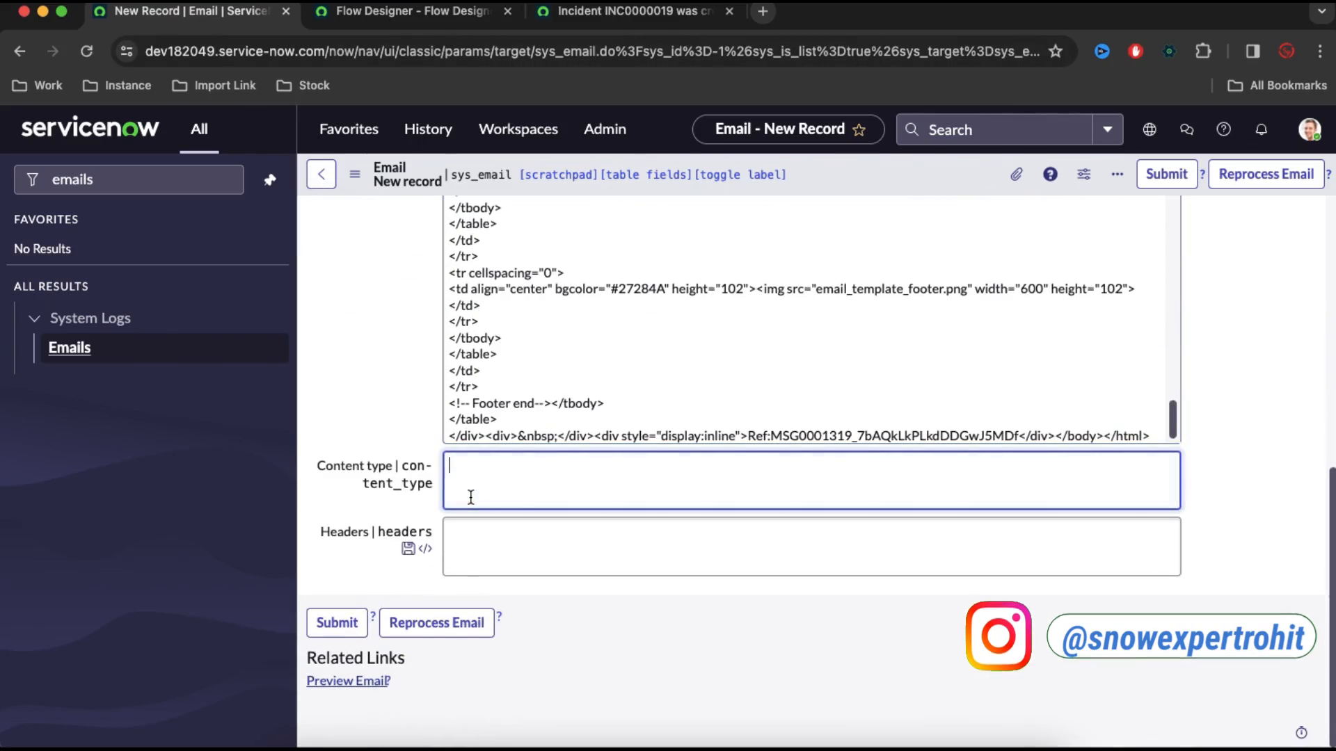
key(cmd+v)
Save the new Create Incident email record and reprocess the email
right_click(438, 176)
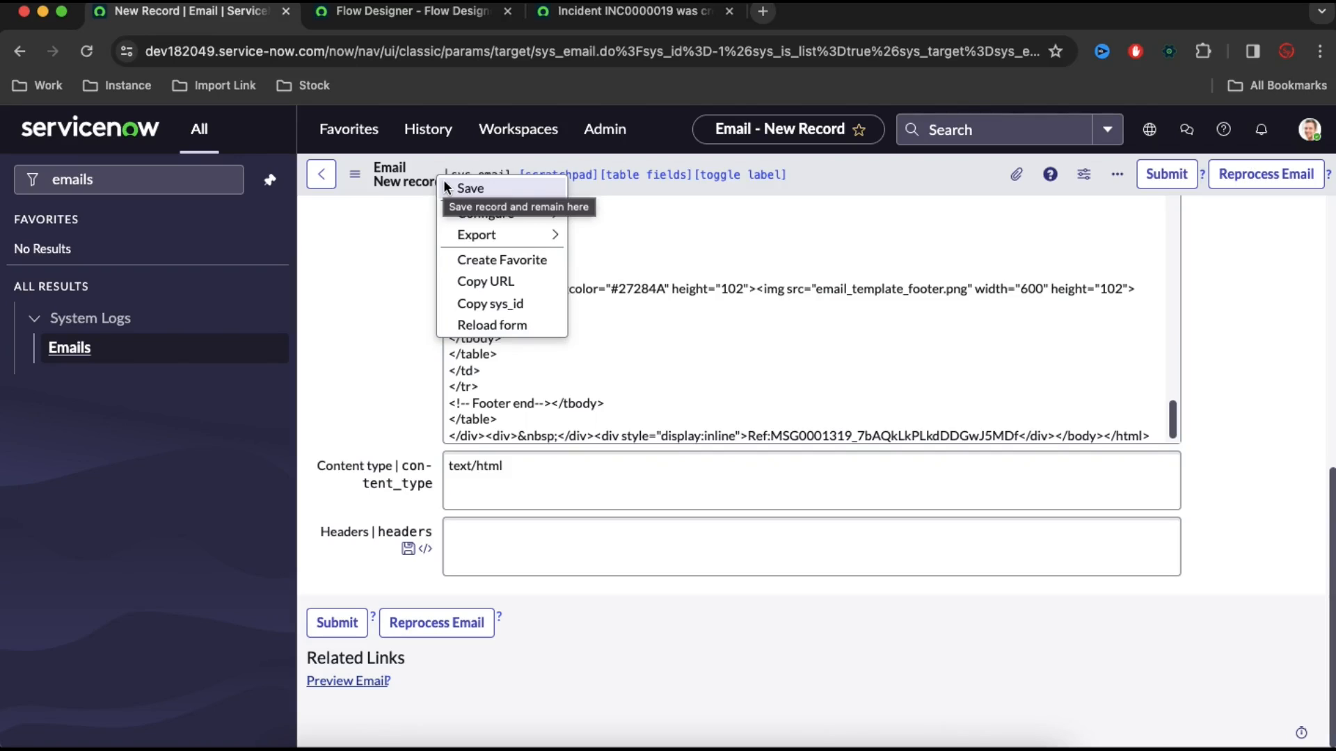
click(445, 183)
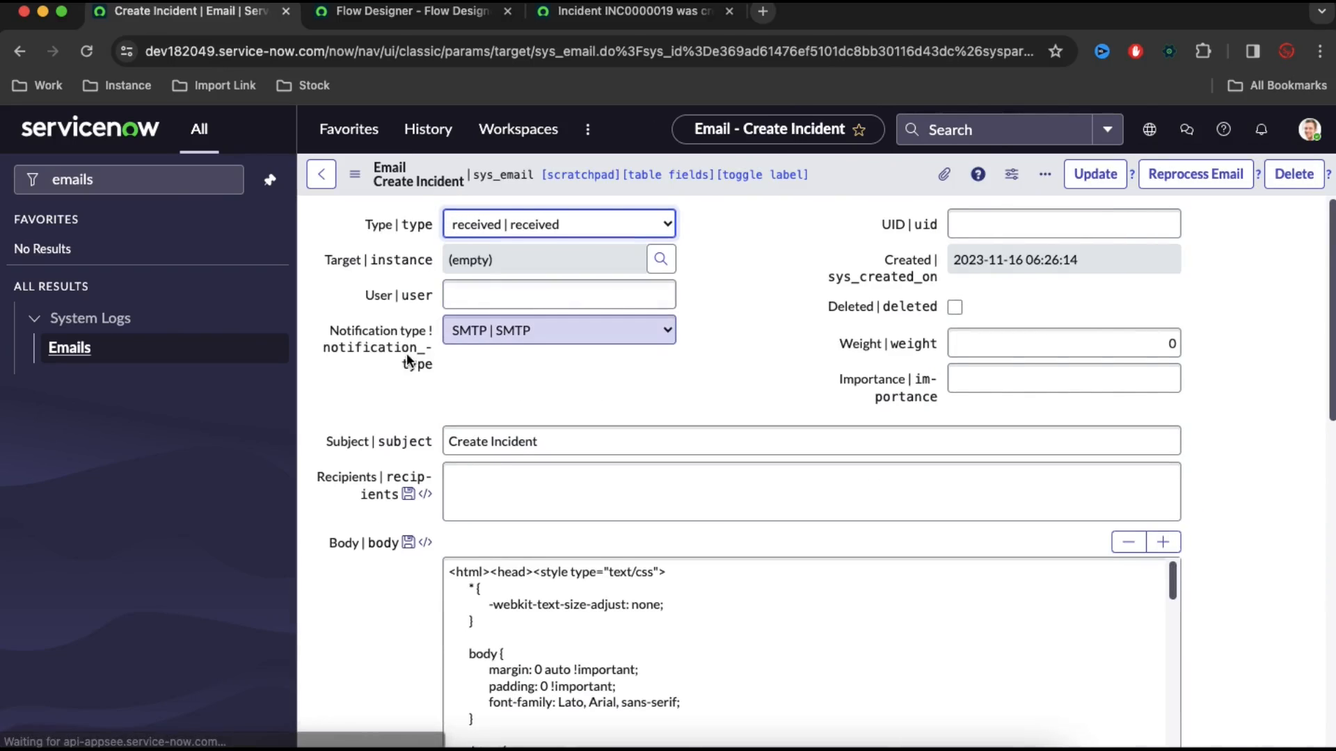
scroll(408, 390, down, 15)
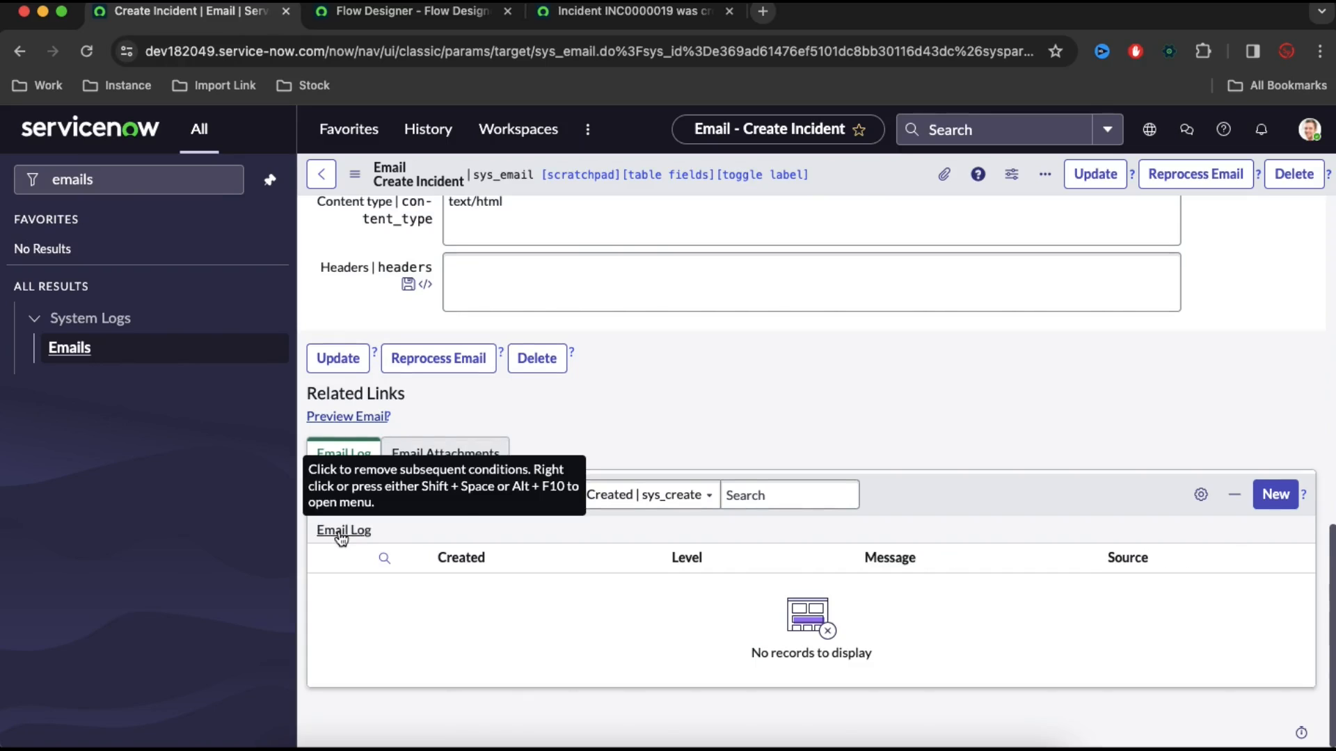
click(1230, 175)
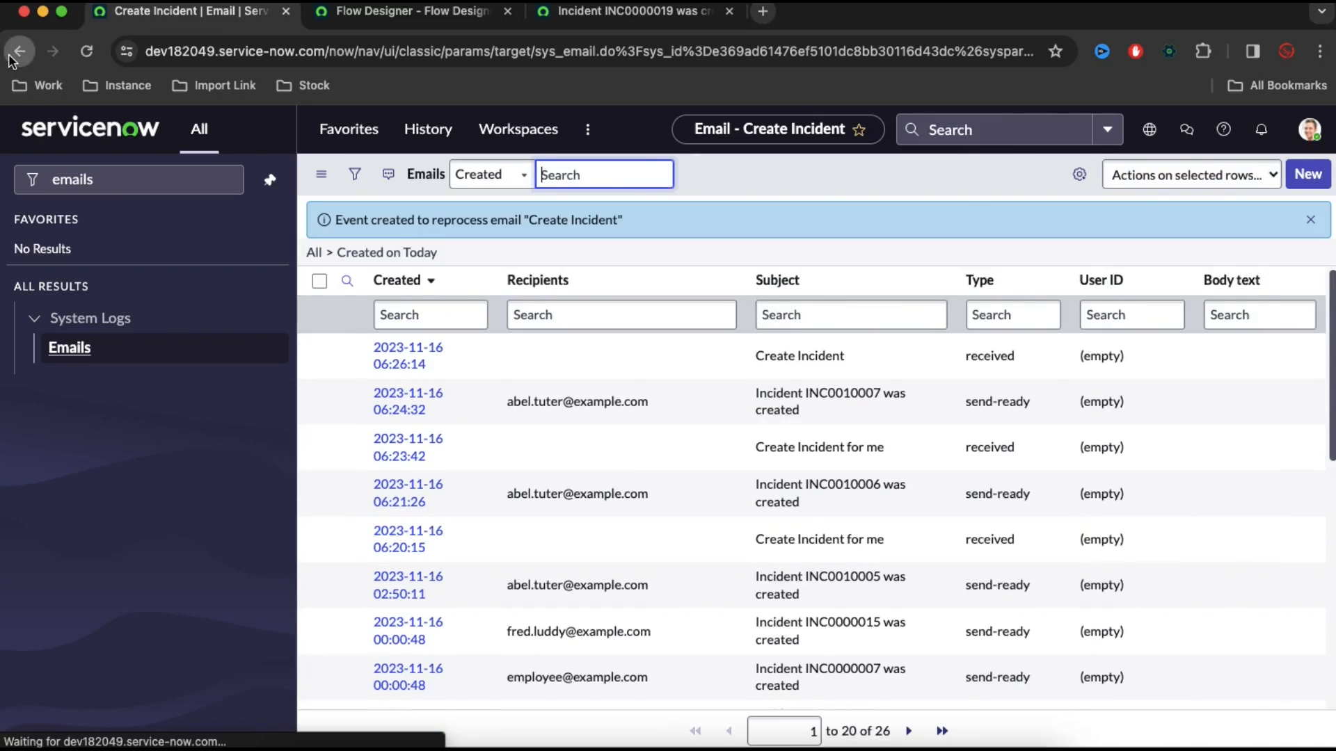
Return to the Create Incident email record and review its Email Log entries
click(14, 58)
scroll(421, 362, down, 10)
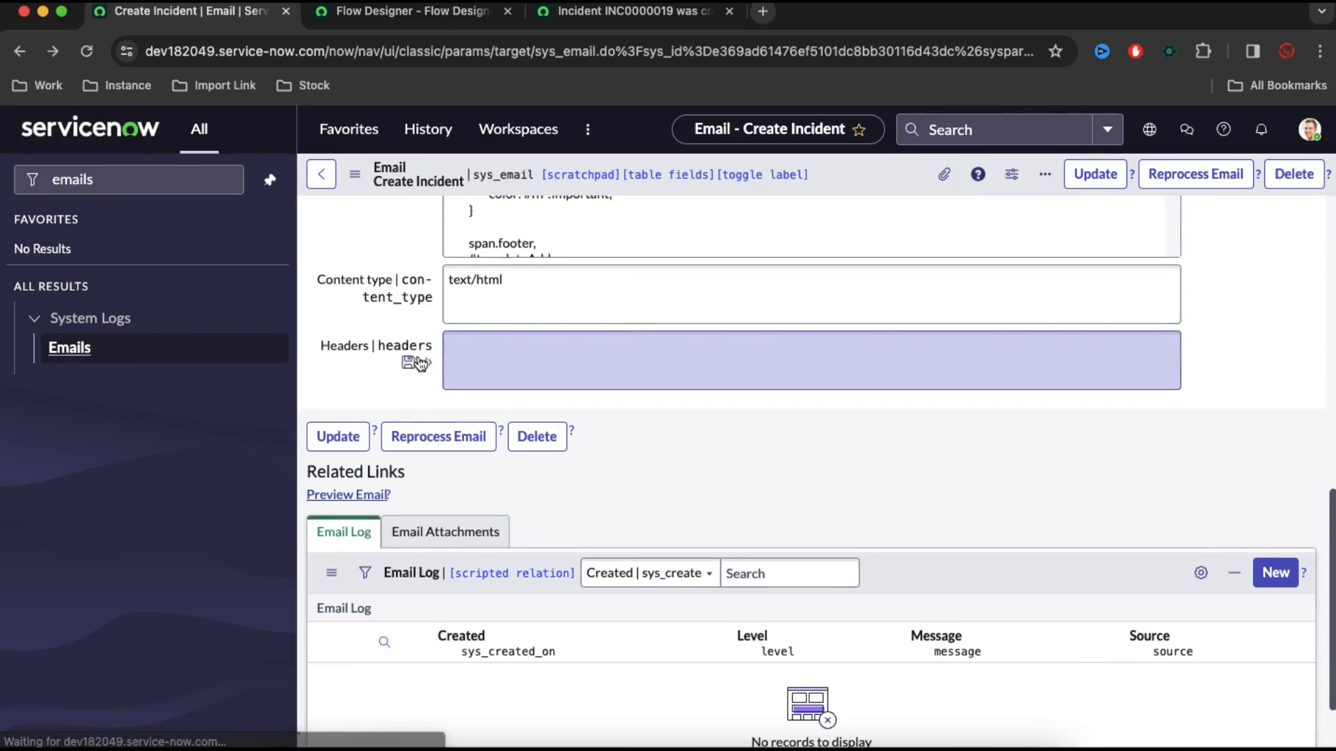
scroll(389, 453, down, 2)
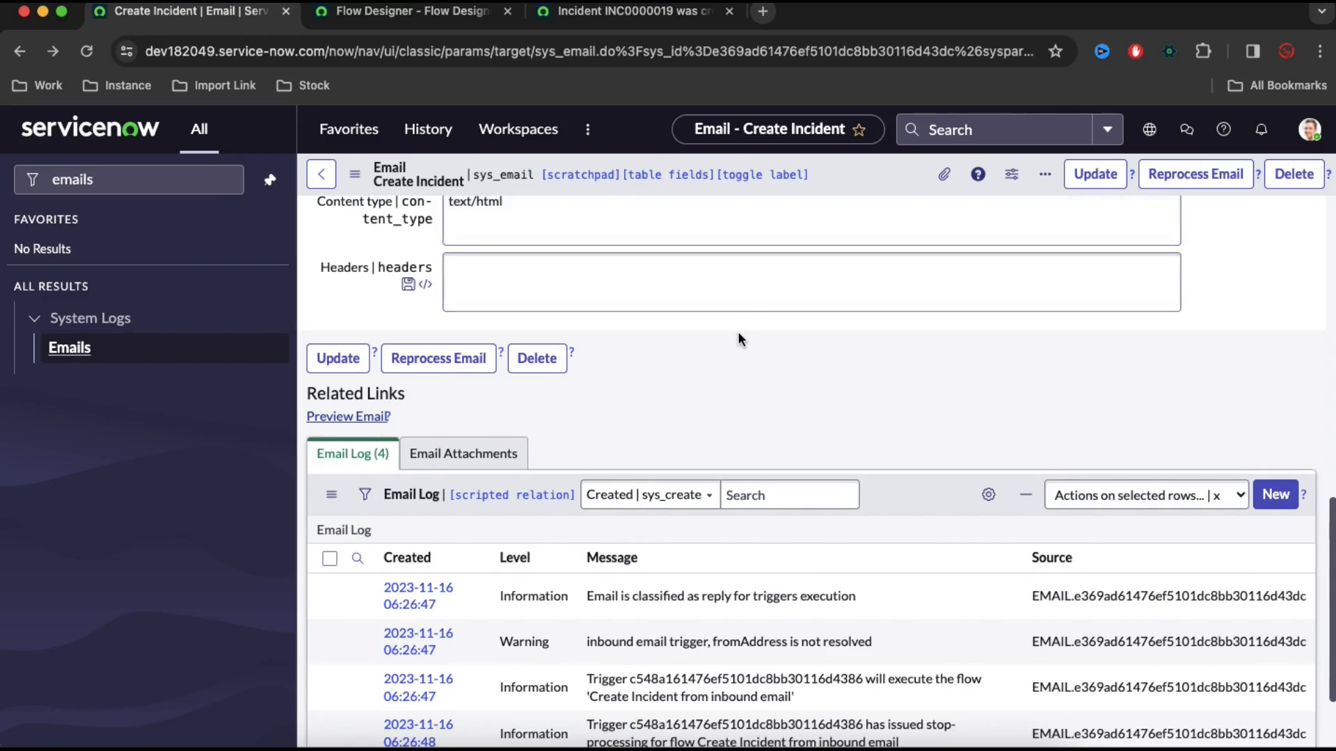
scroll(739, 334, down, 3)
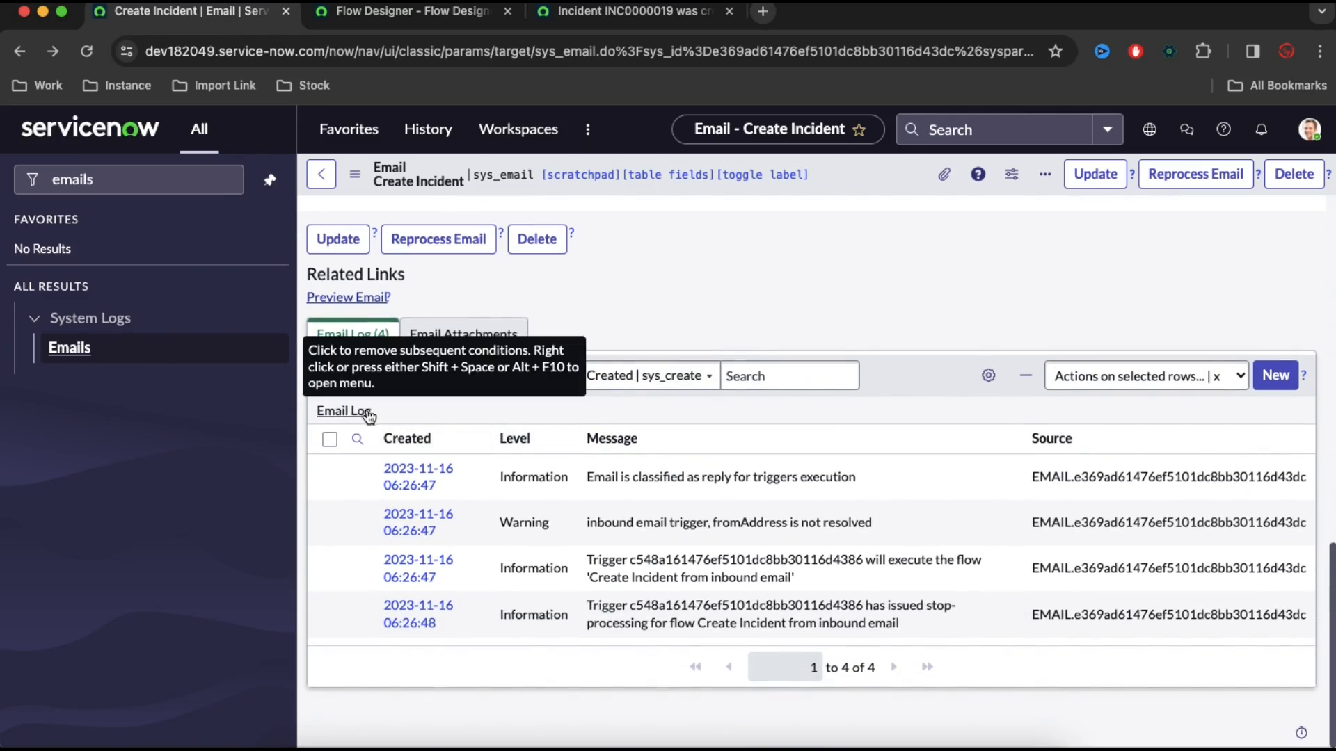
In Flow Designer, open the latest execution of Create Incident from inbound email and inspect the Create Record output and attachment loop
click(427, 21)
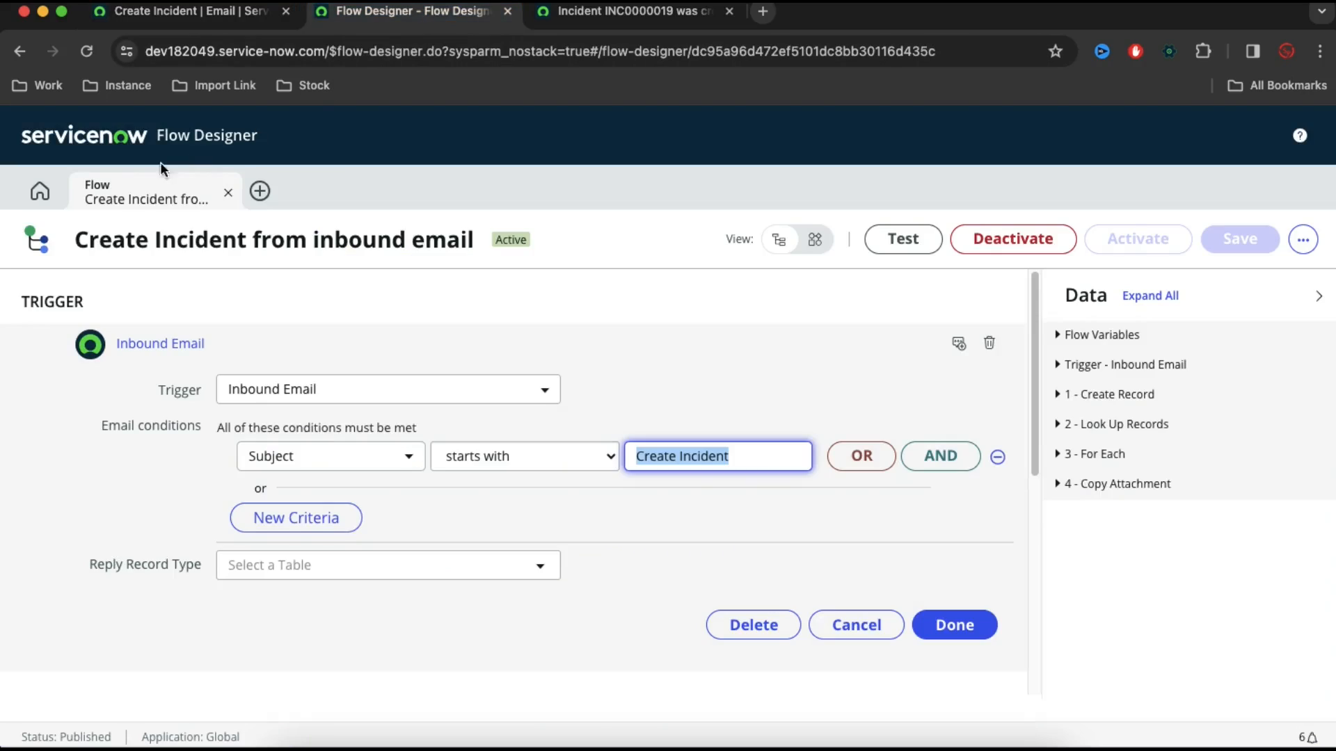
click(39, 194)
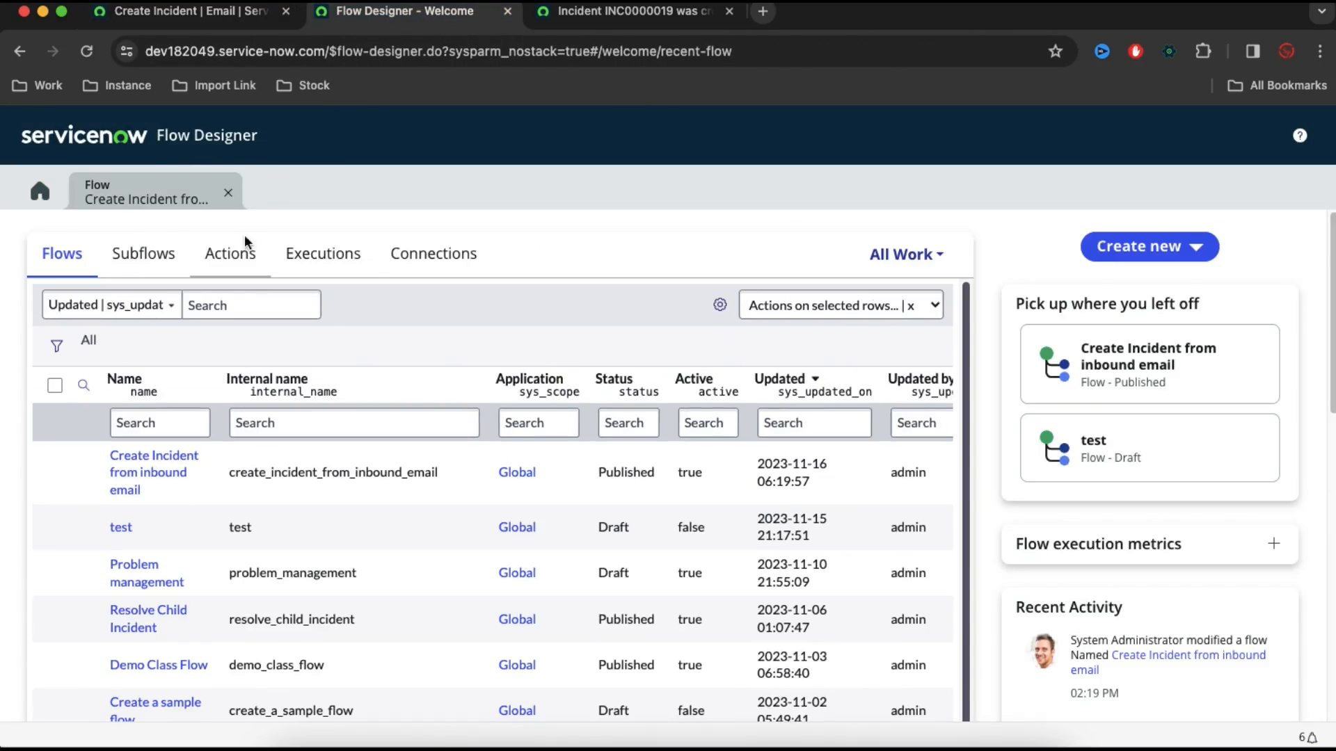
click(310, 255)
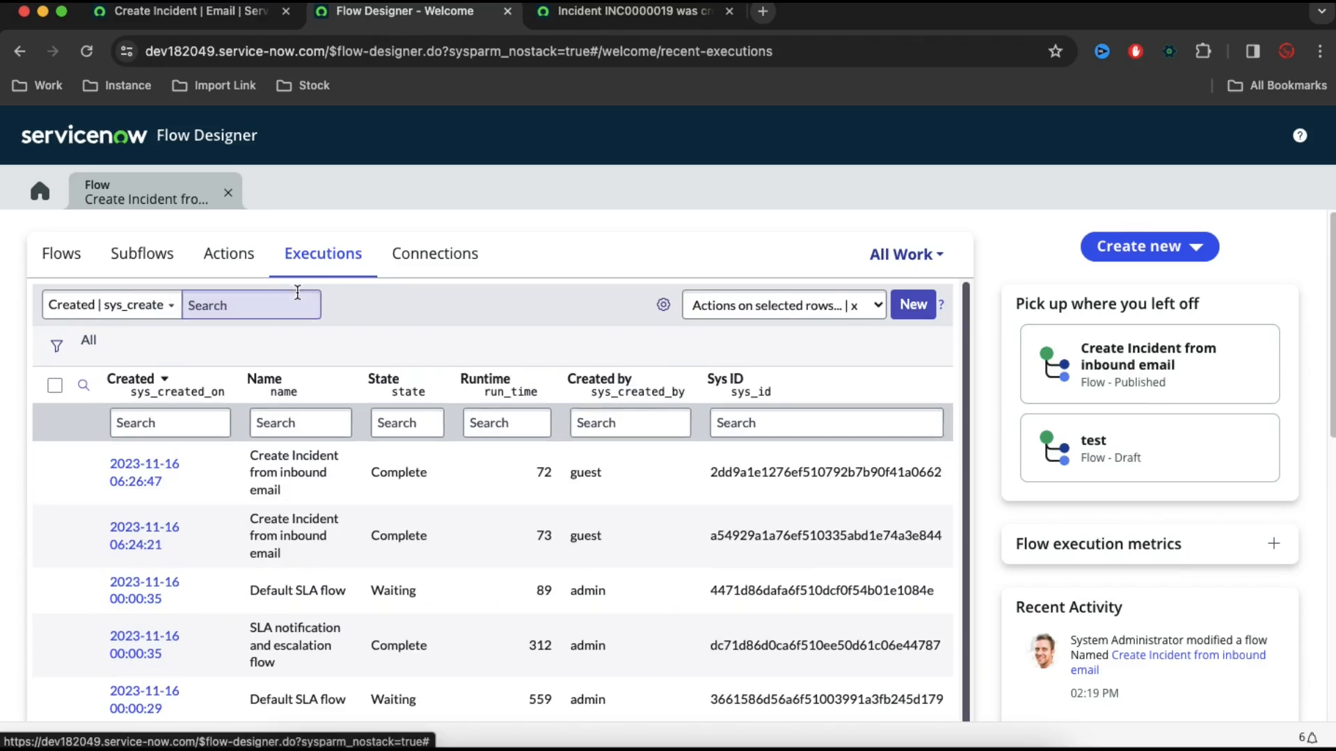
click(143, 471)
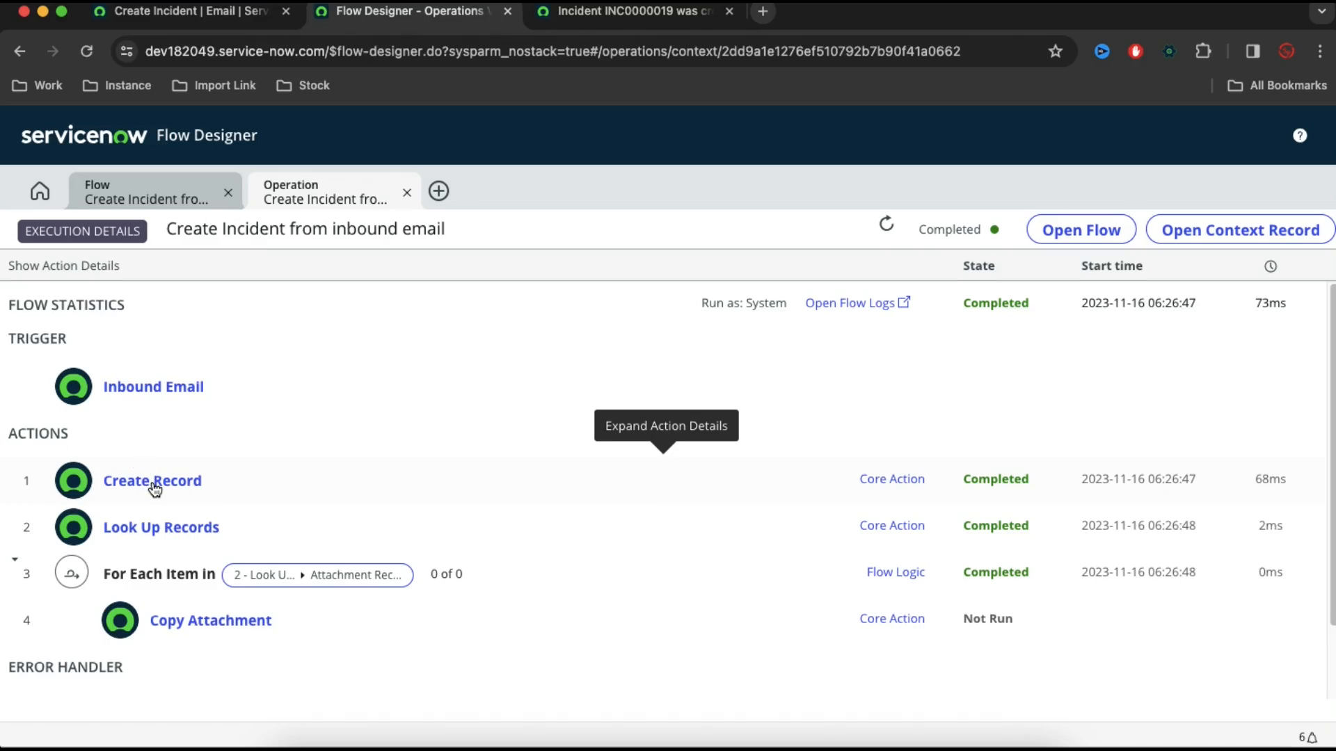
click(155, 489)
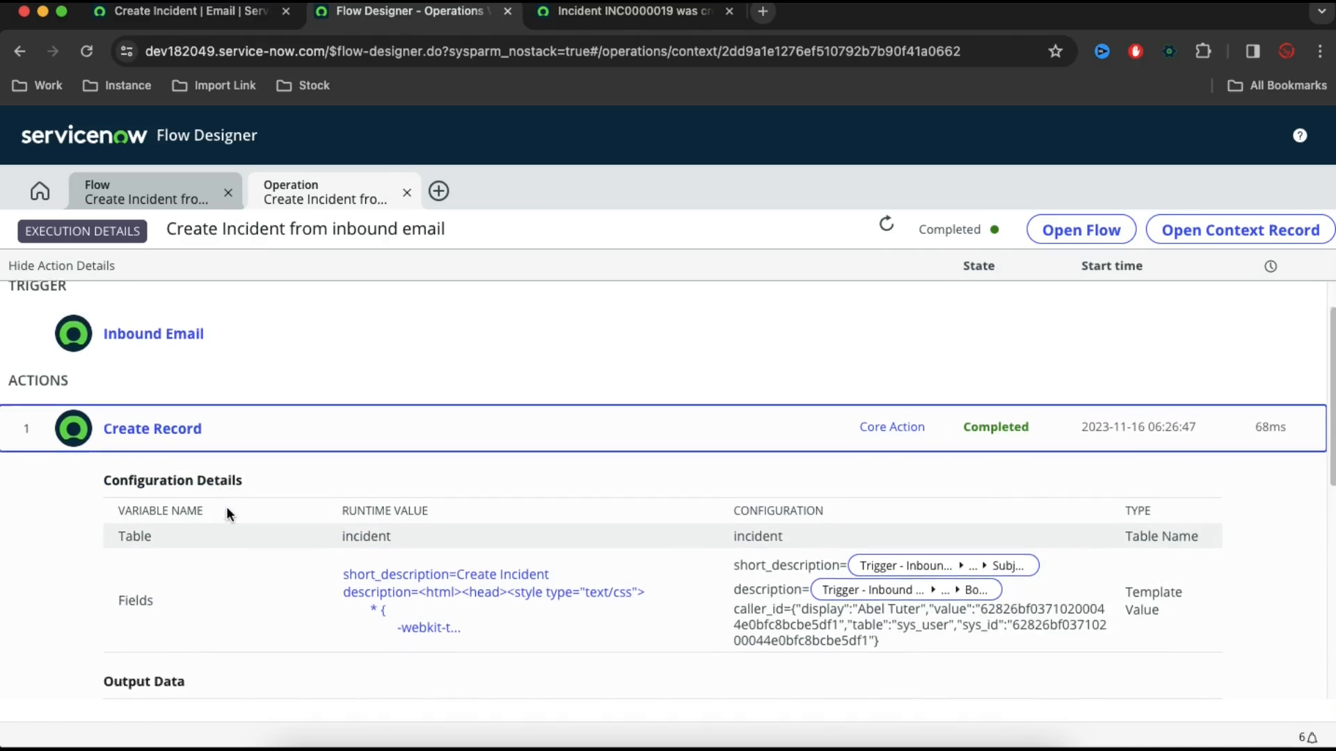
scroll(346, 555, down, 2)
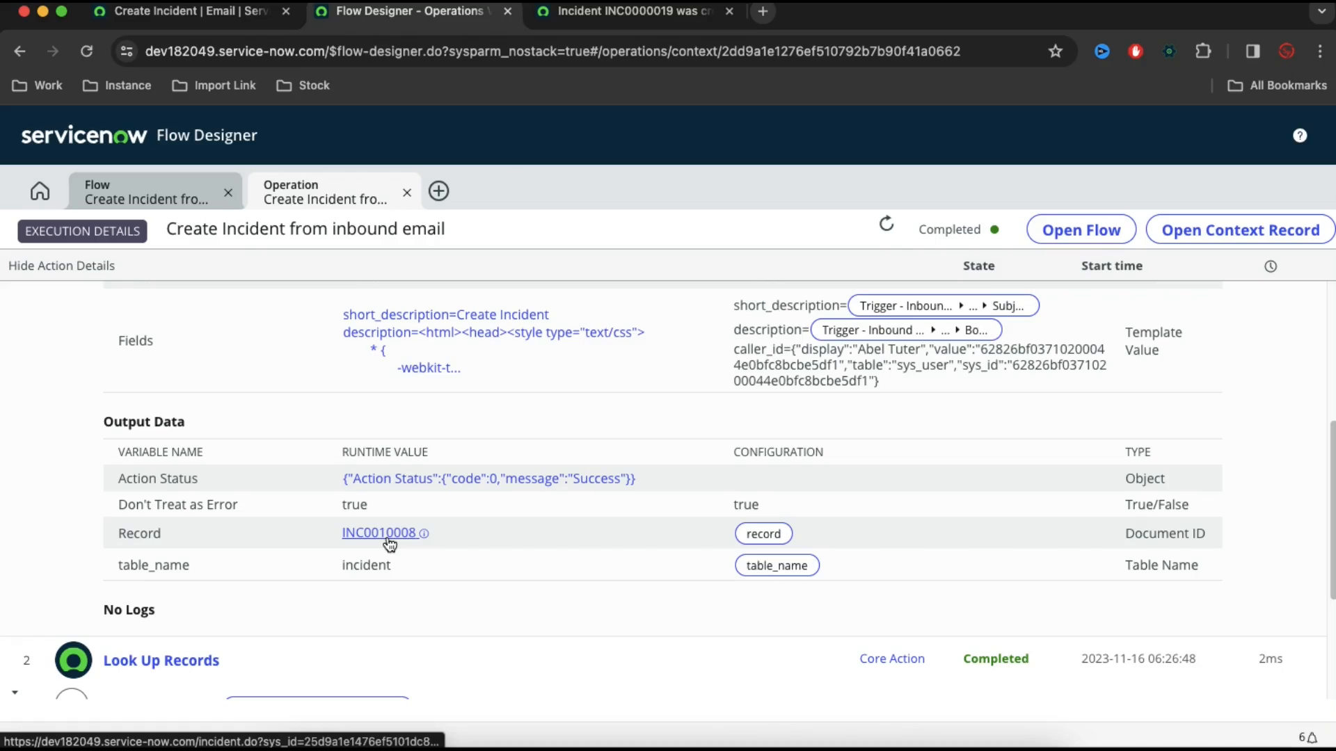
scroll(387, 543, down, 1)
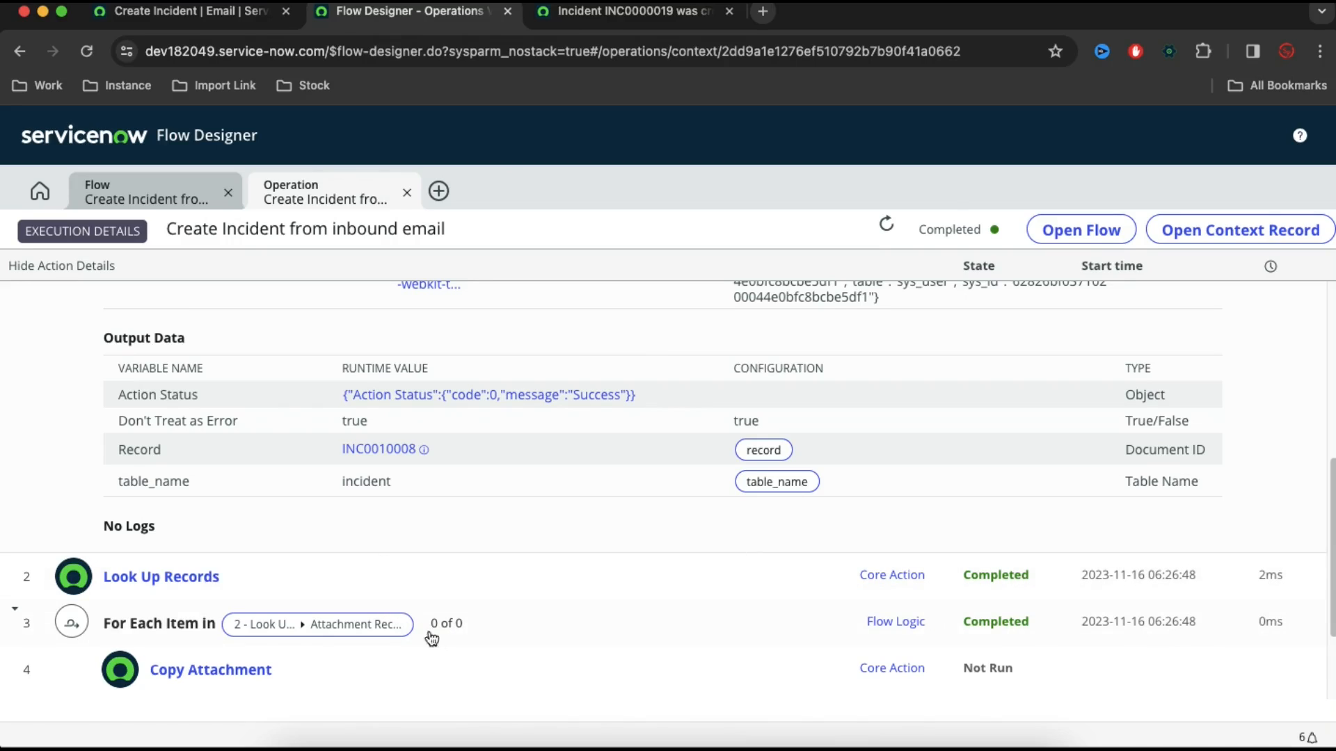
Attach incident.xlsx to the Create Incident email record and reprocess the email
click(193, 22)
scroll(841, 300, up, 3)
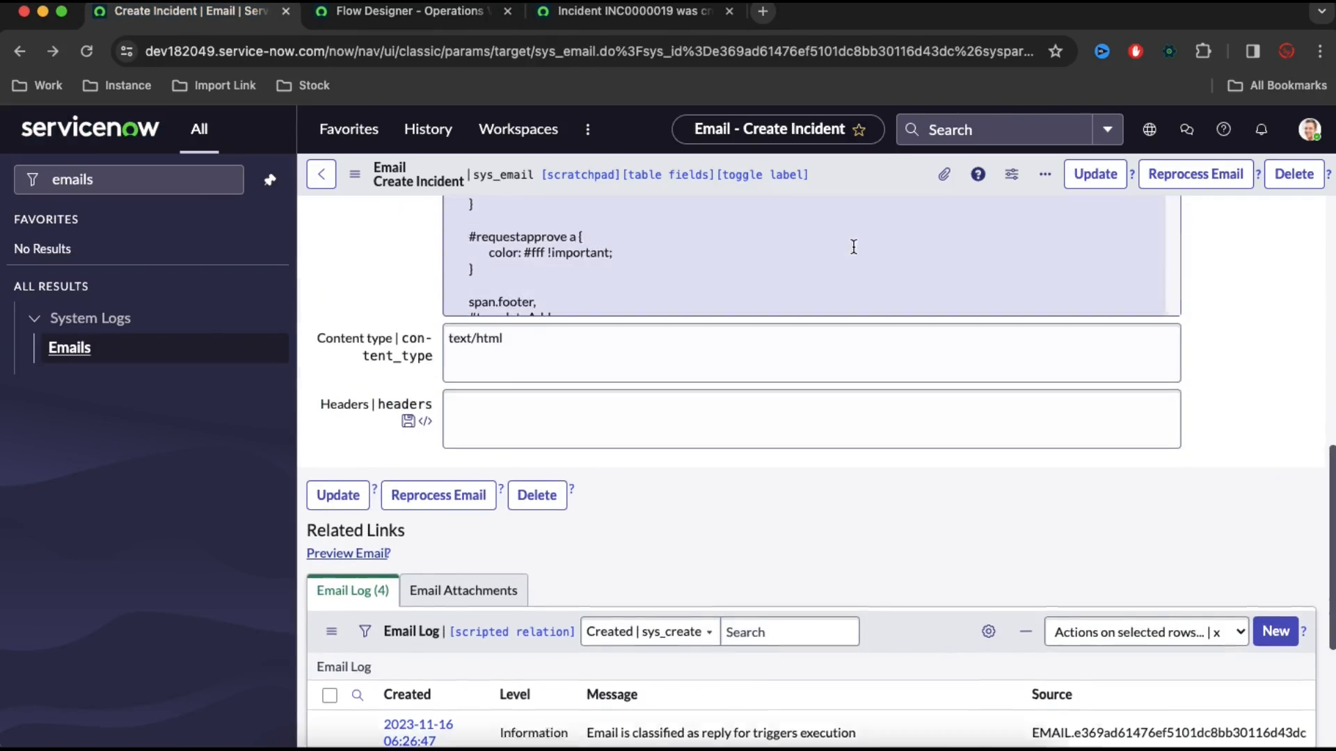
scroll(853, 247, up, 10)
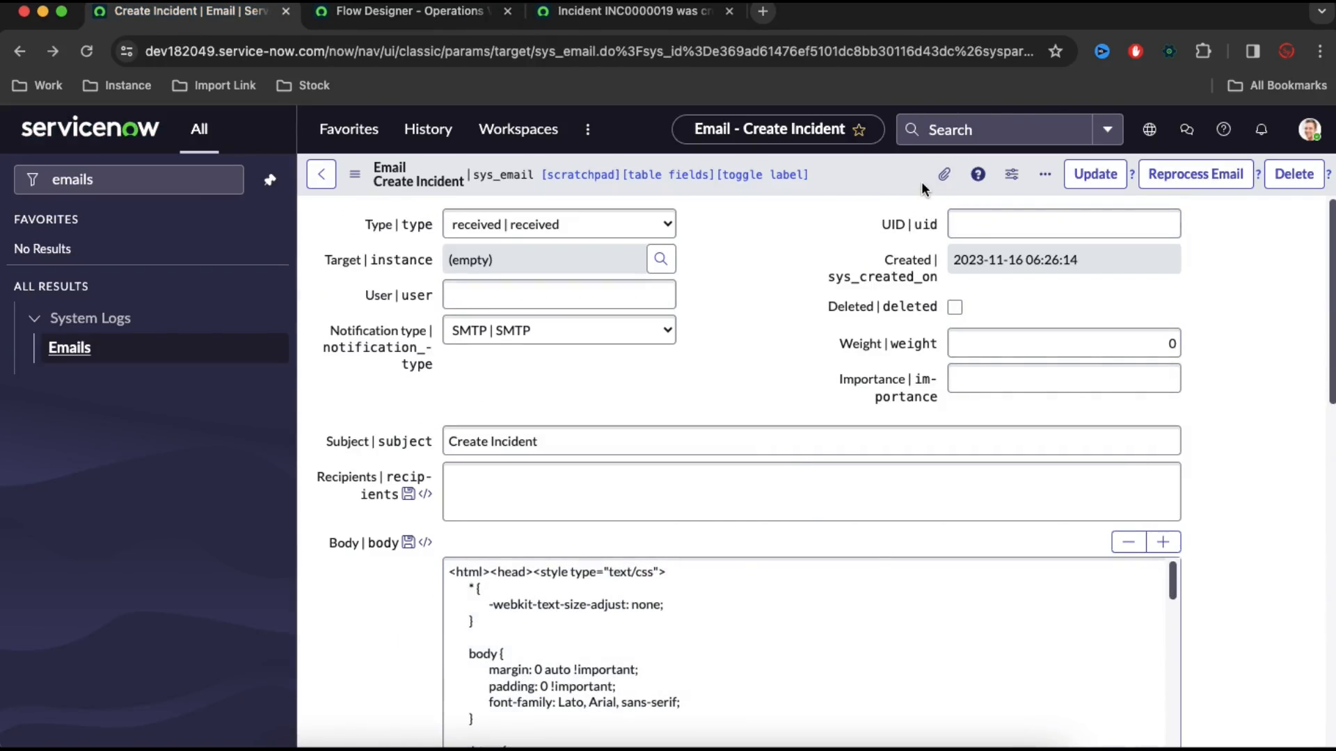
click(944, 174)
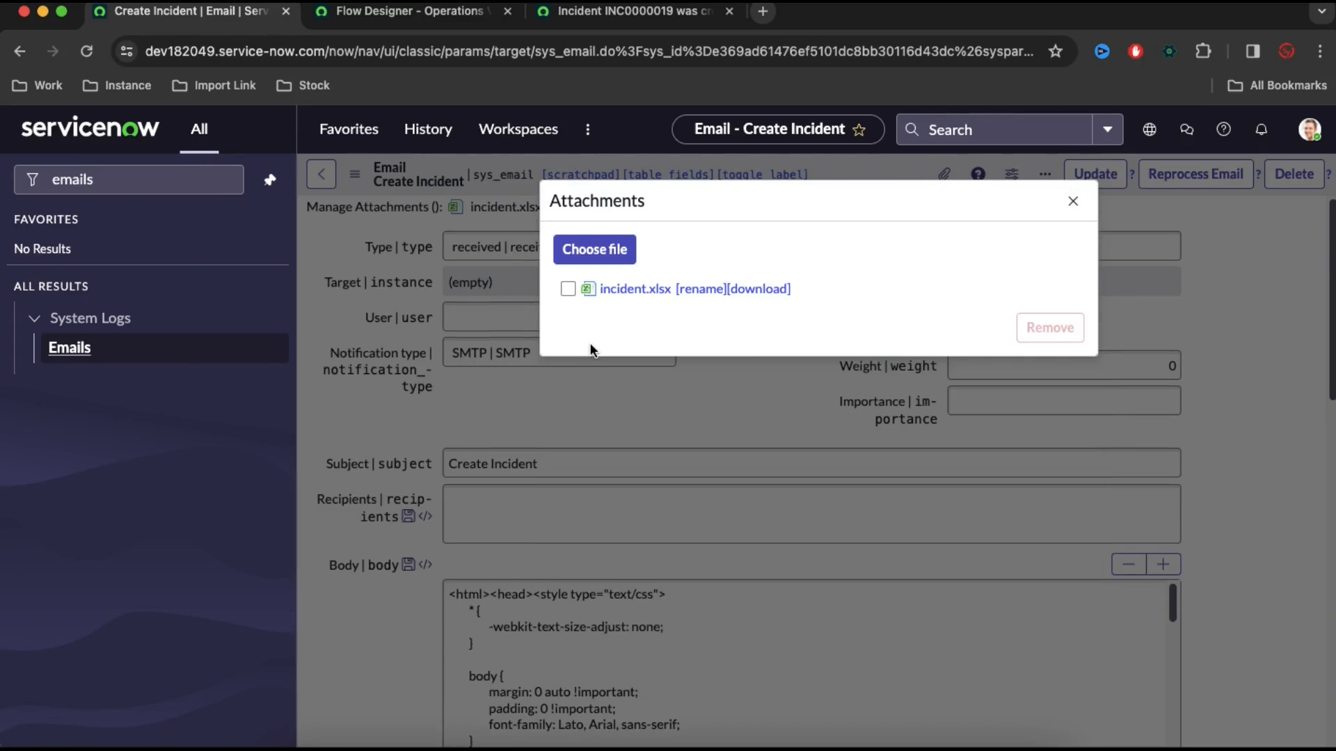
click(1073, 201)
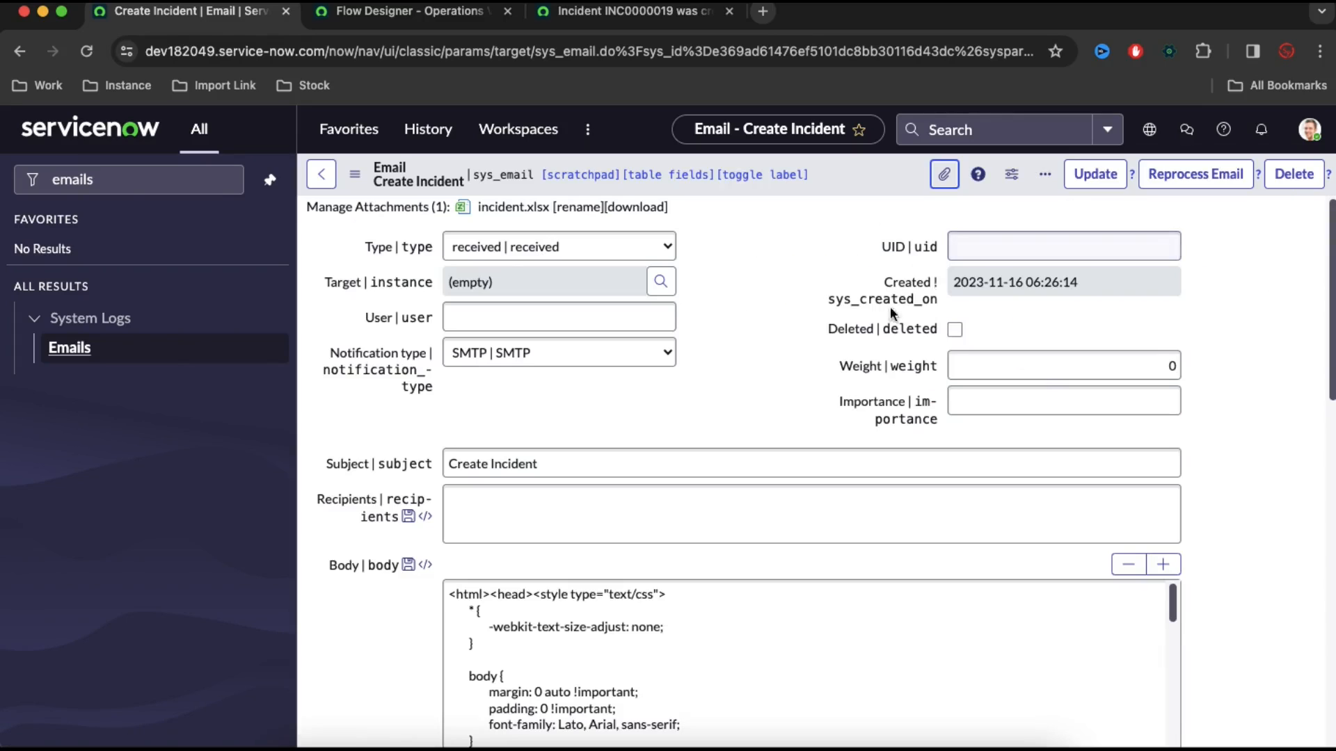
click(1172, 182)
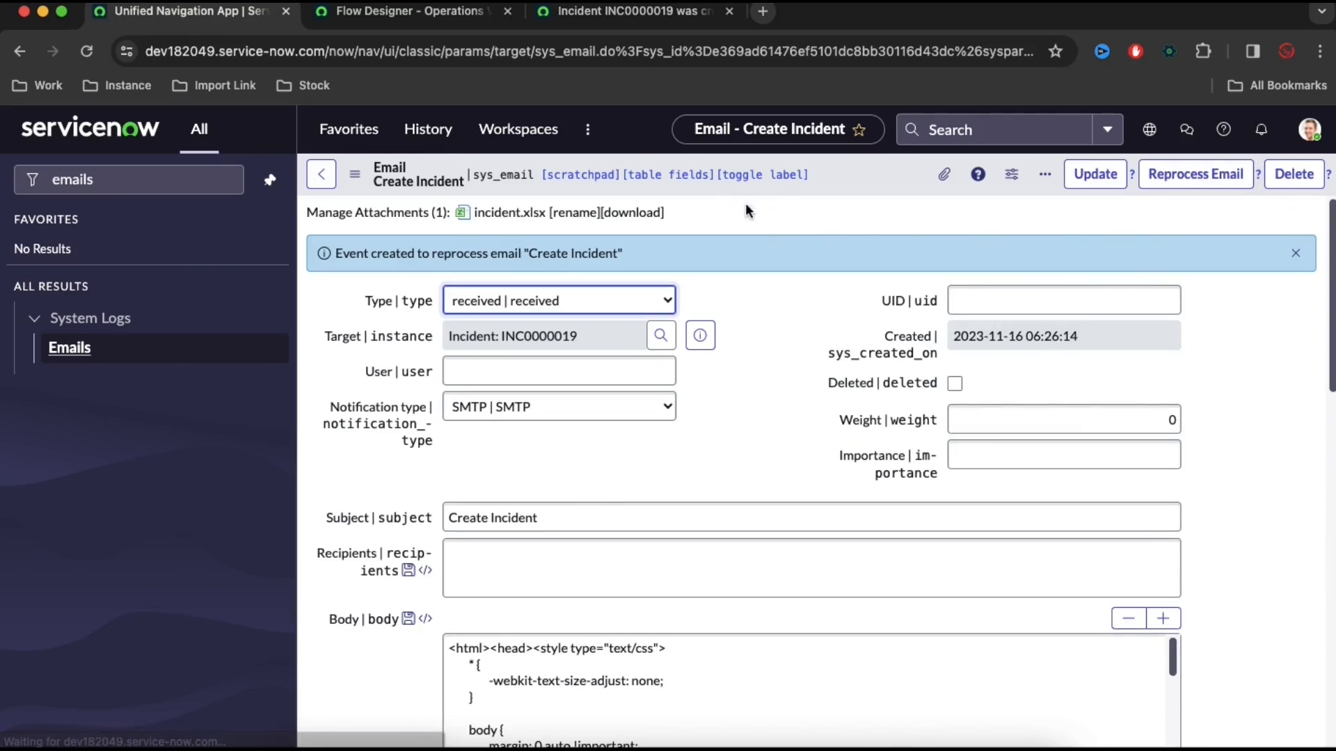
Open the newest Create Incident from inbound email execution in Flow Designer and expand its Create Record details
click(446, 23)
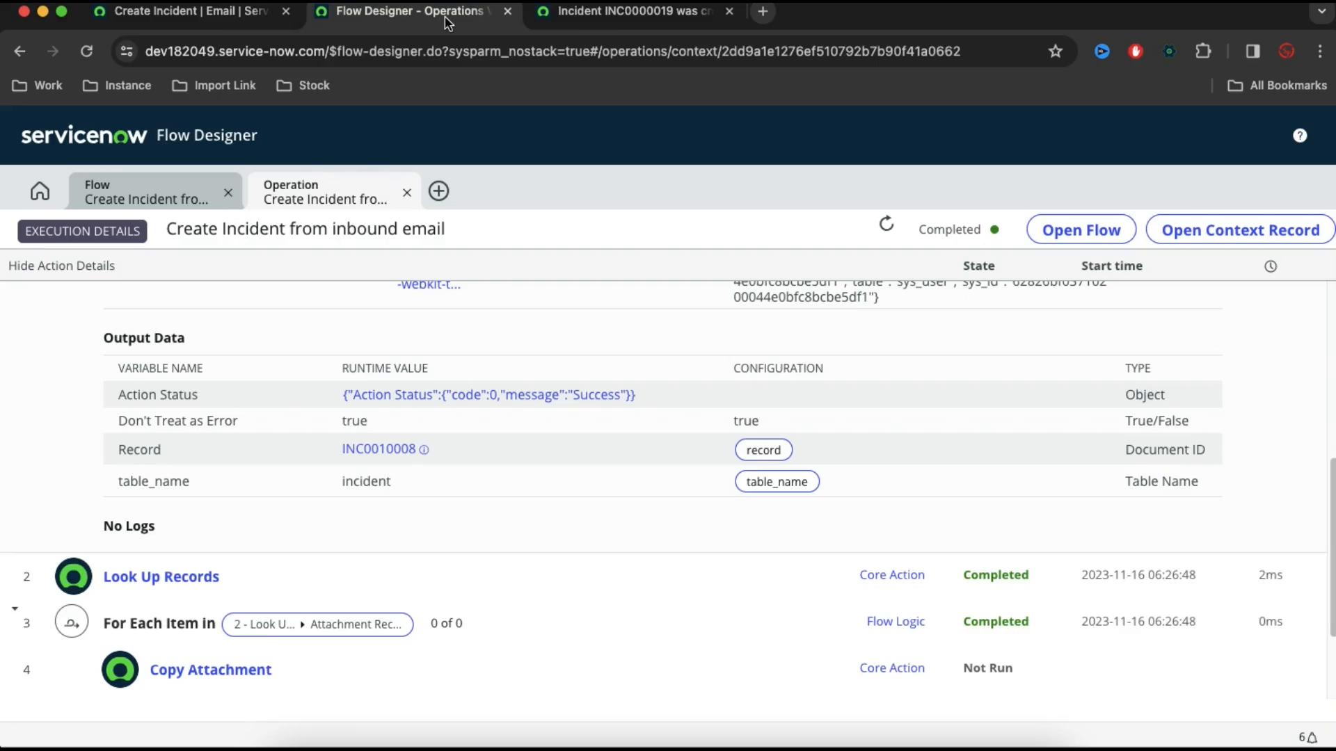
click(29, 198)
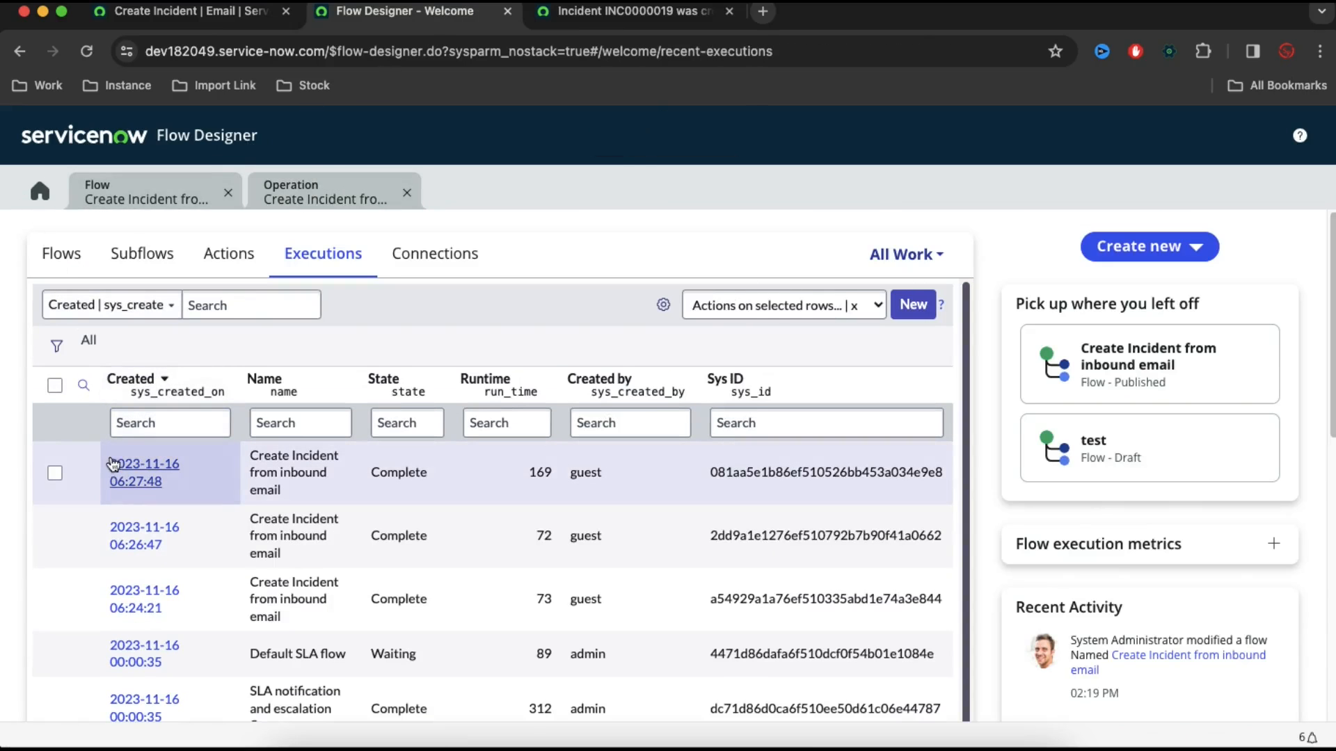
click(117, 470)
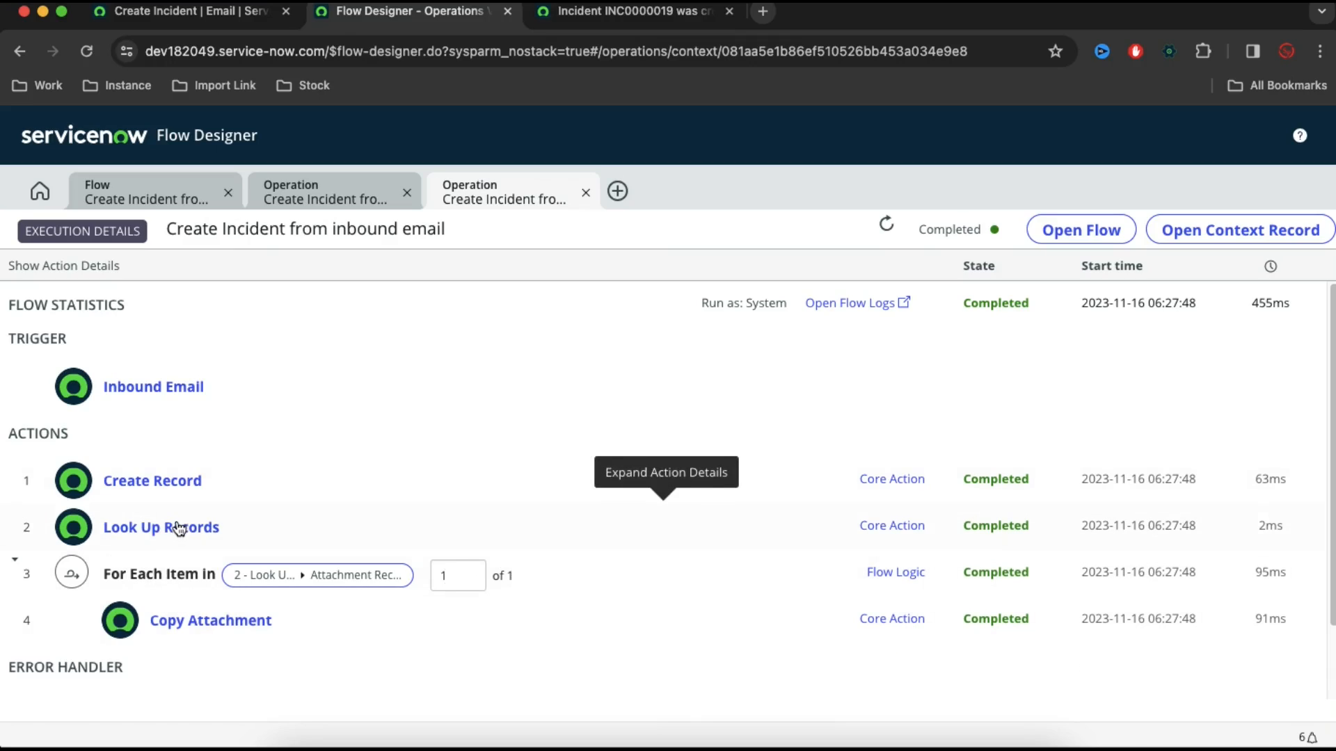
click(162, 491)
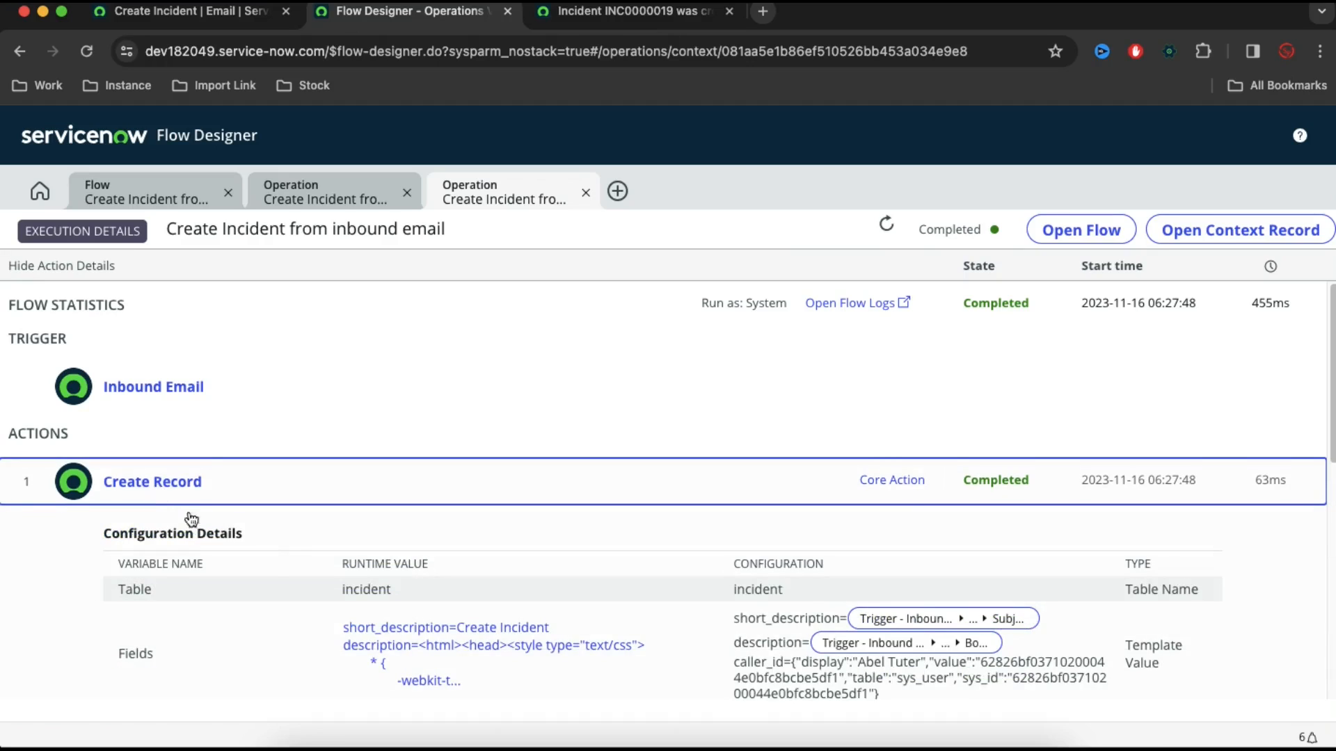
scroll(270, 558, down, 5)
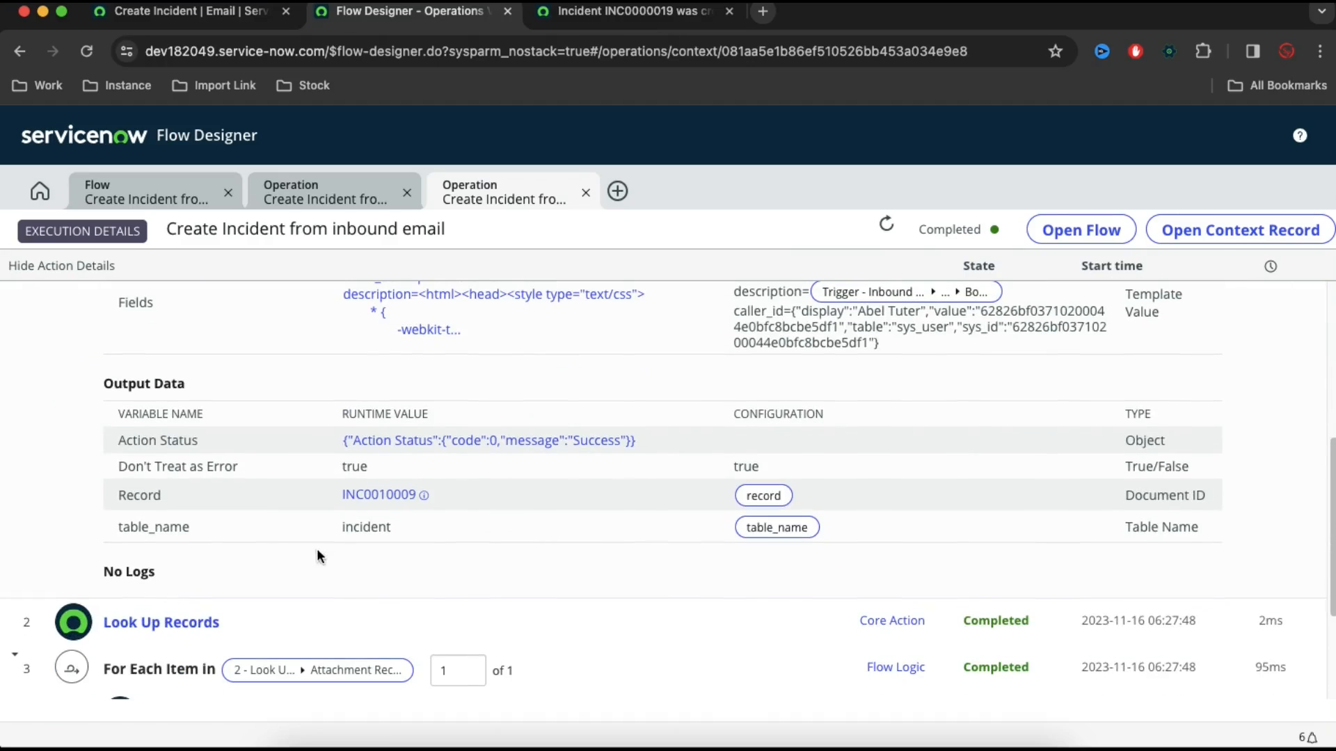
Preview the incident created by this execution and check its short description and description
click(423, 496)
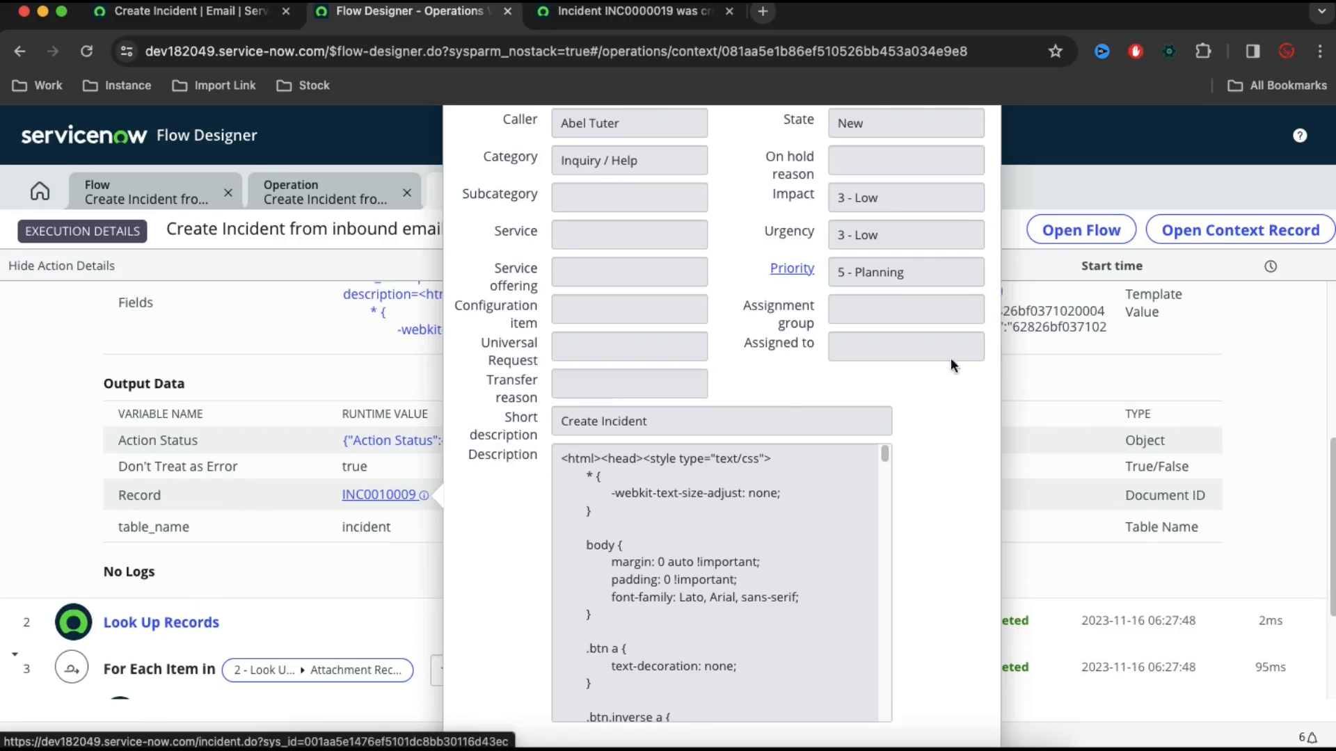
scroll(1291, 426, up, 5)
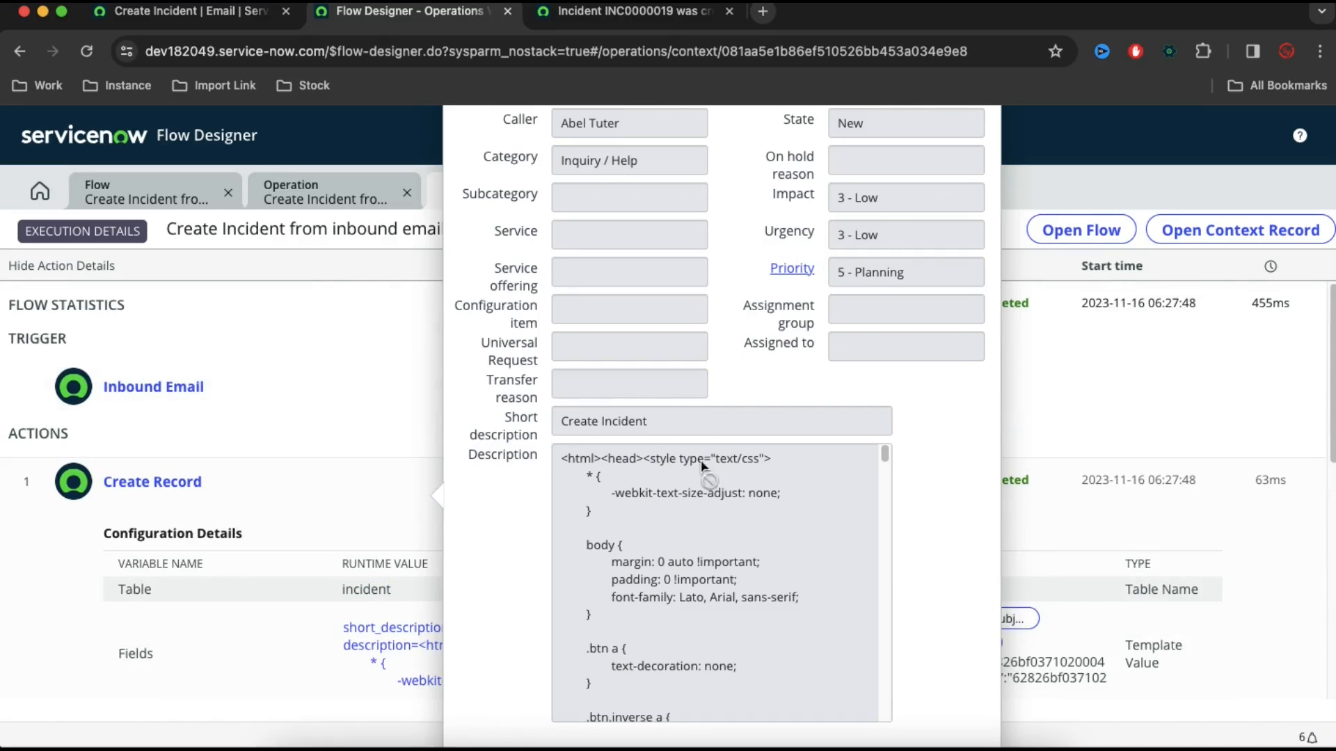
drag(650, 423, 727, 629)
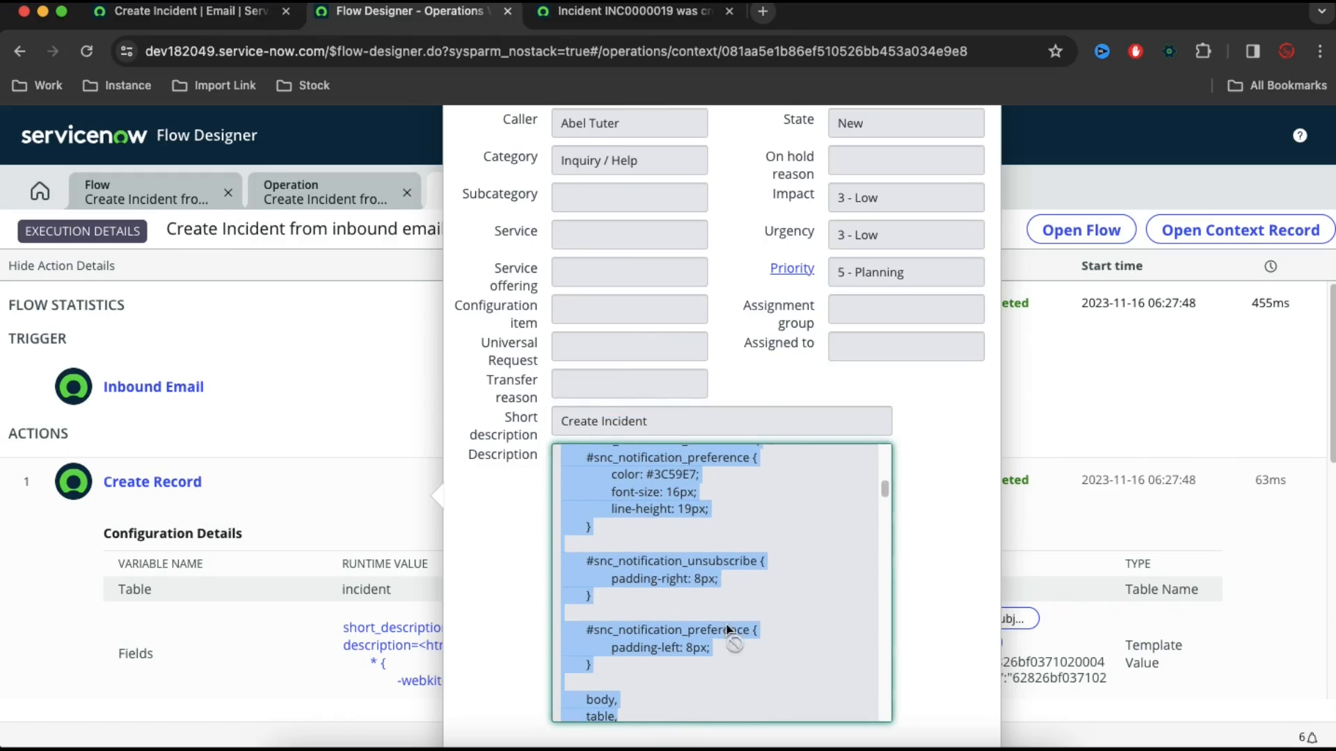
click(295, 556)
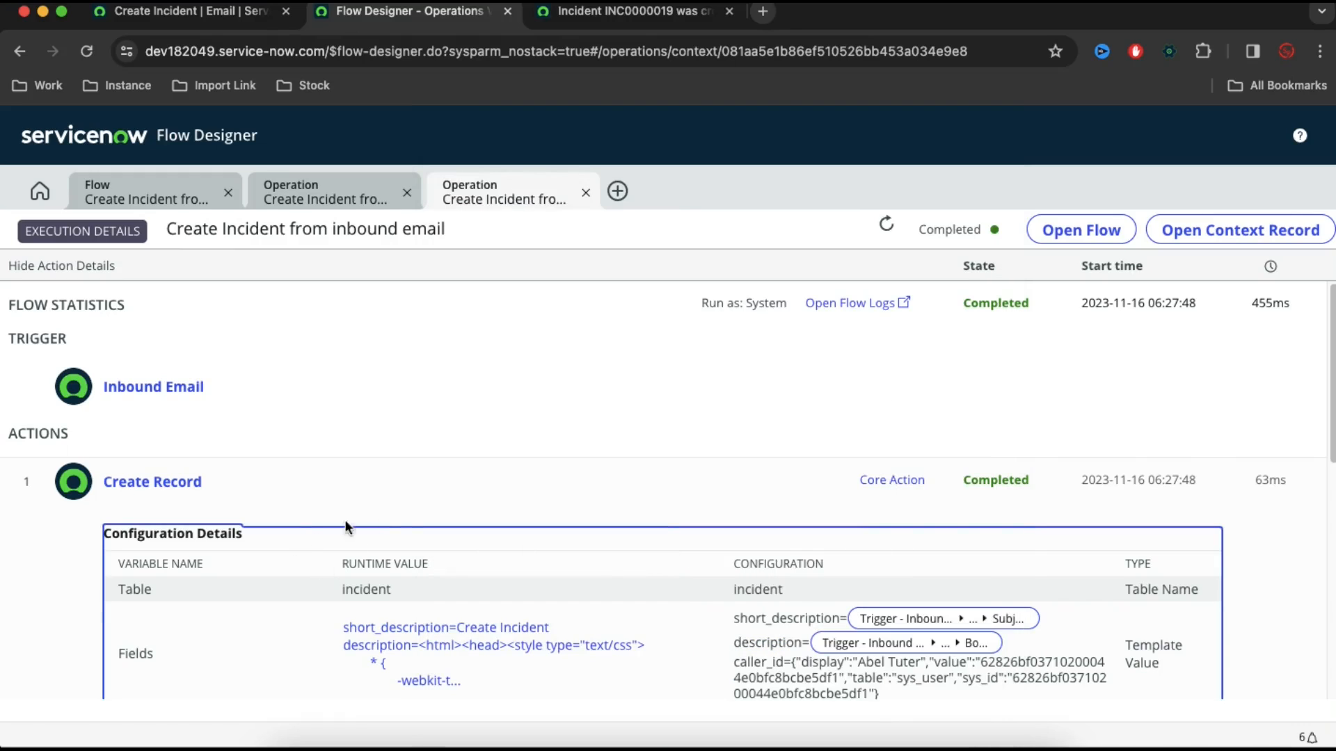
Copy the created incident's number INC0010009 from the Create Record output and search the instance globally for it
scroll(376, 518, down, 3)
drag(437, 675, 341, 676)
key(super+c)
click(182, 11)
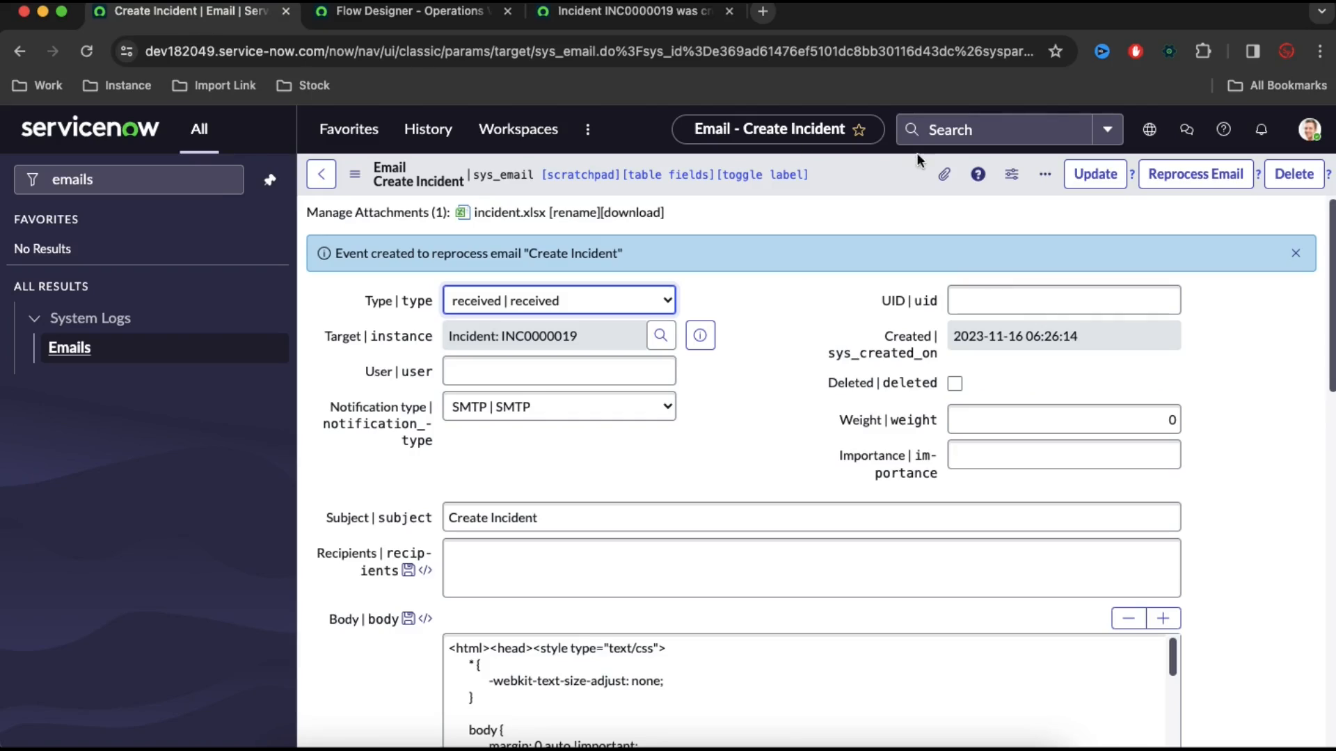
click(925, 130)
key(super+v)
key(Return)
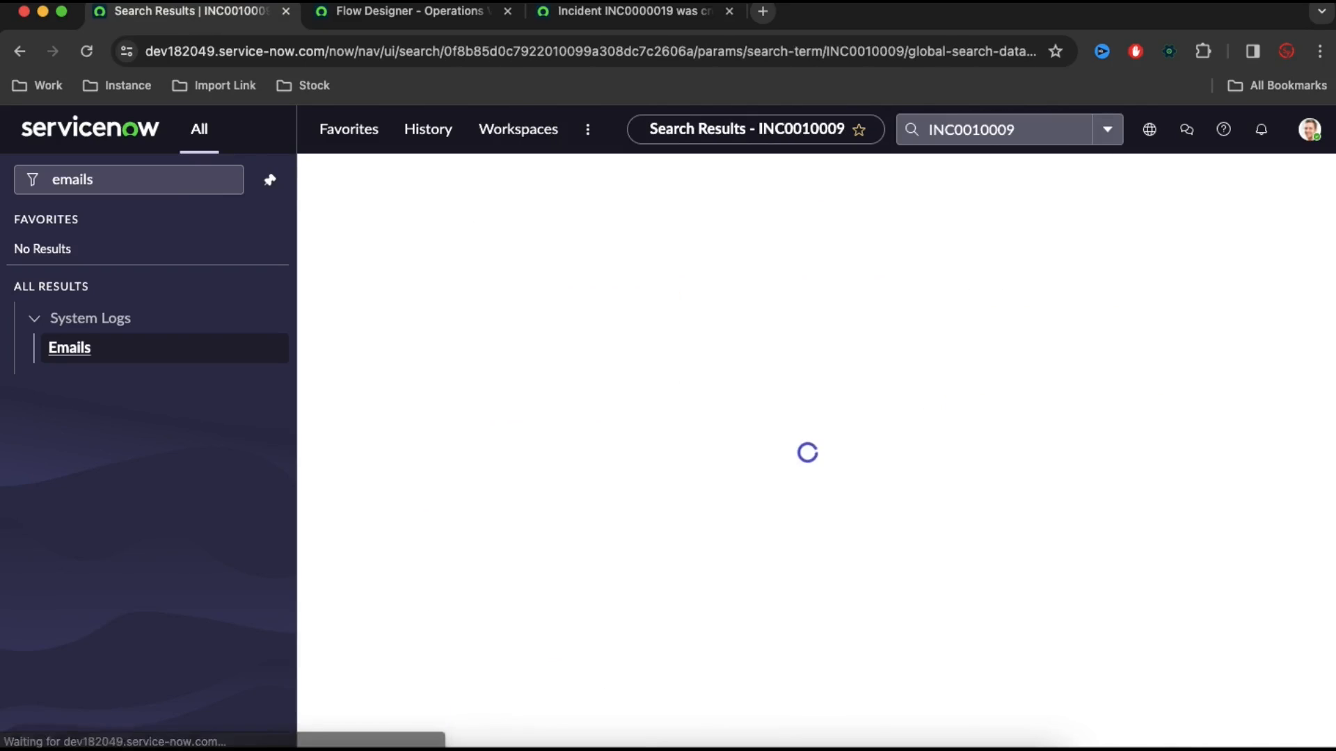